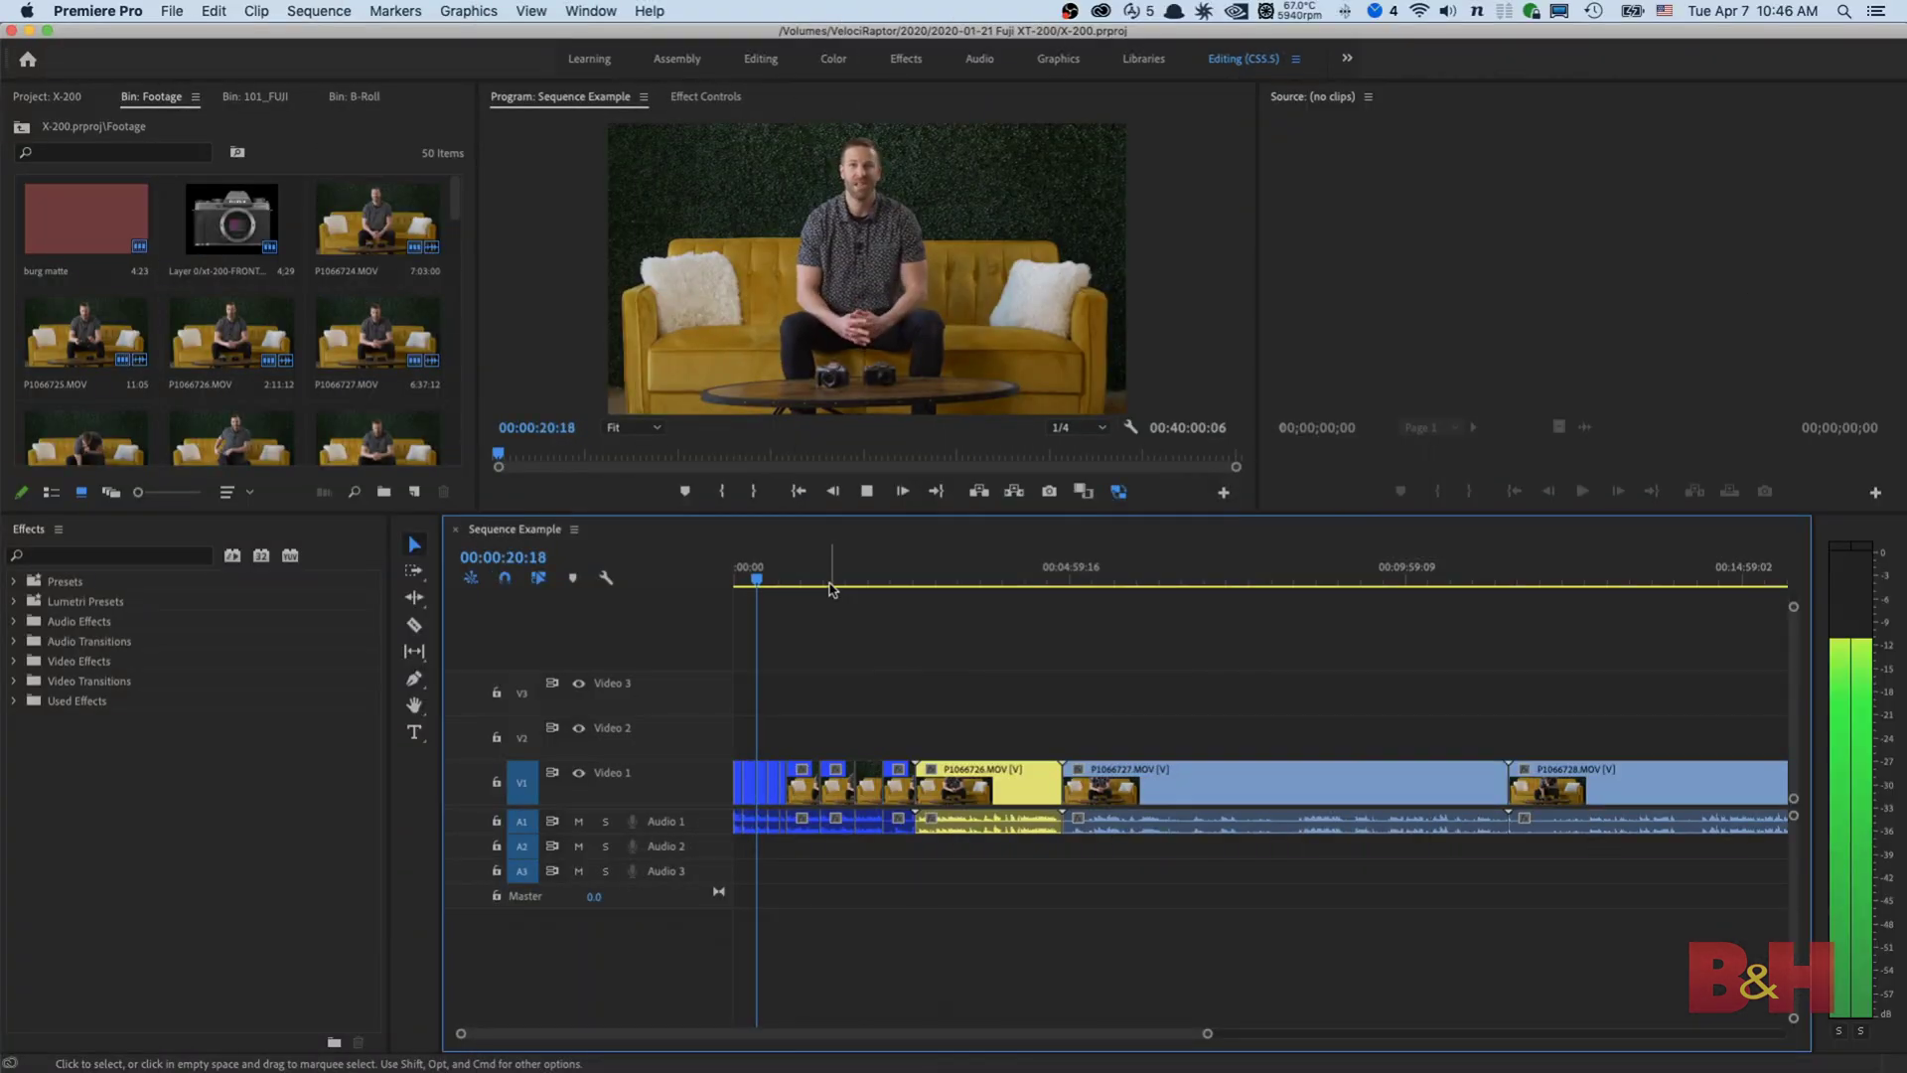
Move the playhead to 00:03:33:11 and split P1066726.MOV there on all tracks.
{"action": "left_click_drag", "start_coordinate": [846, 584], "coordinate": [990, 584]}
{"action": "key", "text": "super+k"}
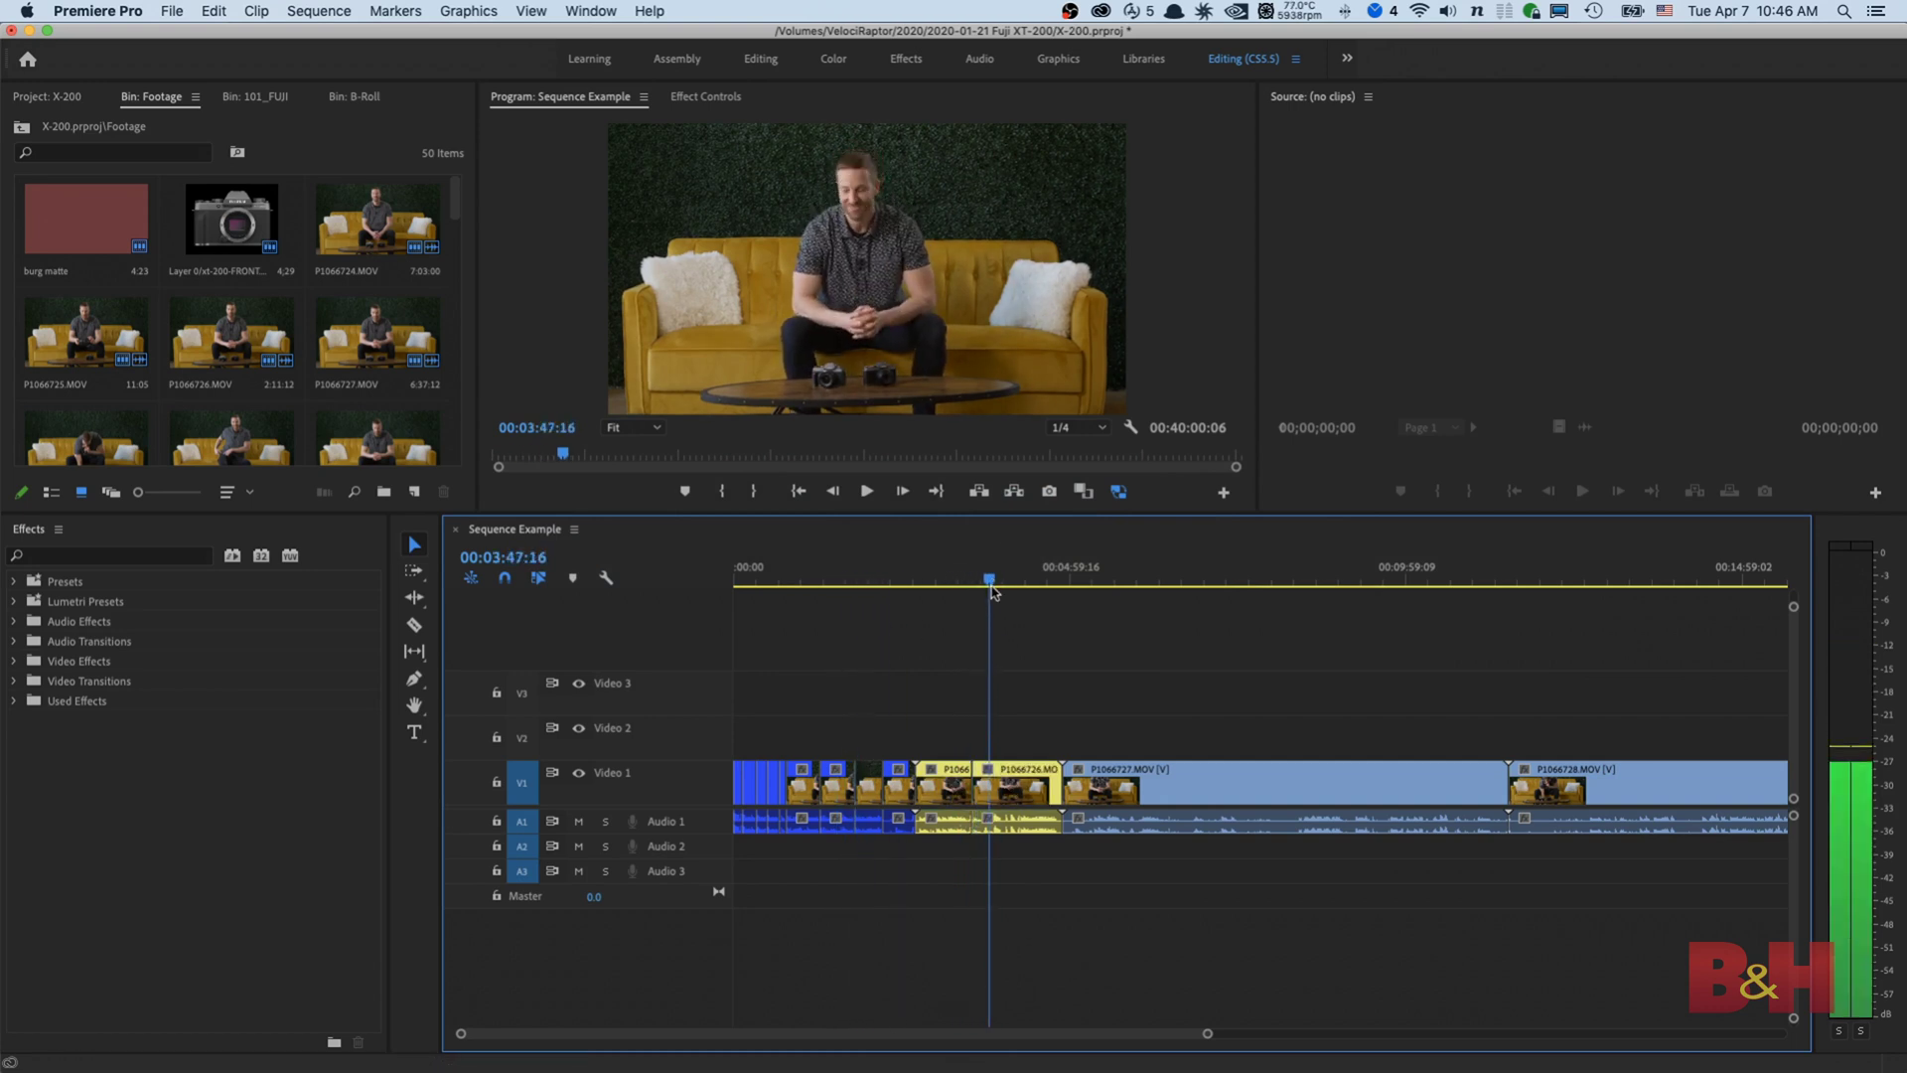
Search Keyboard Shortcuts for 'ripple trim' to find its Q and W keys, then advance the playhead.
{"action": "left_click", "coordinate": [136, 8]}
{"action": "left_click", "coordinate": [135, 115]}
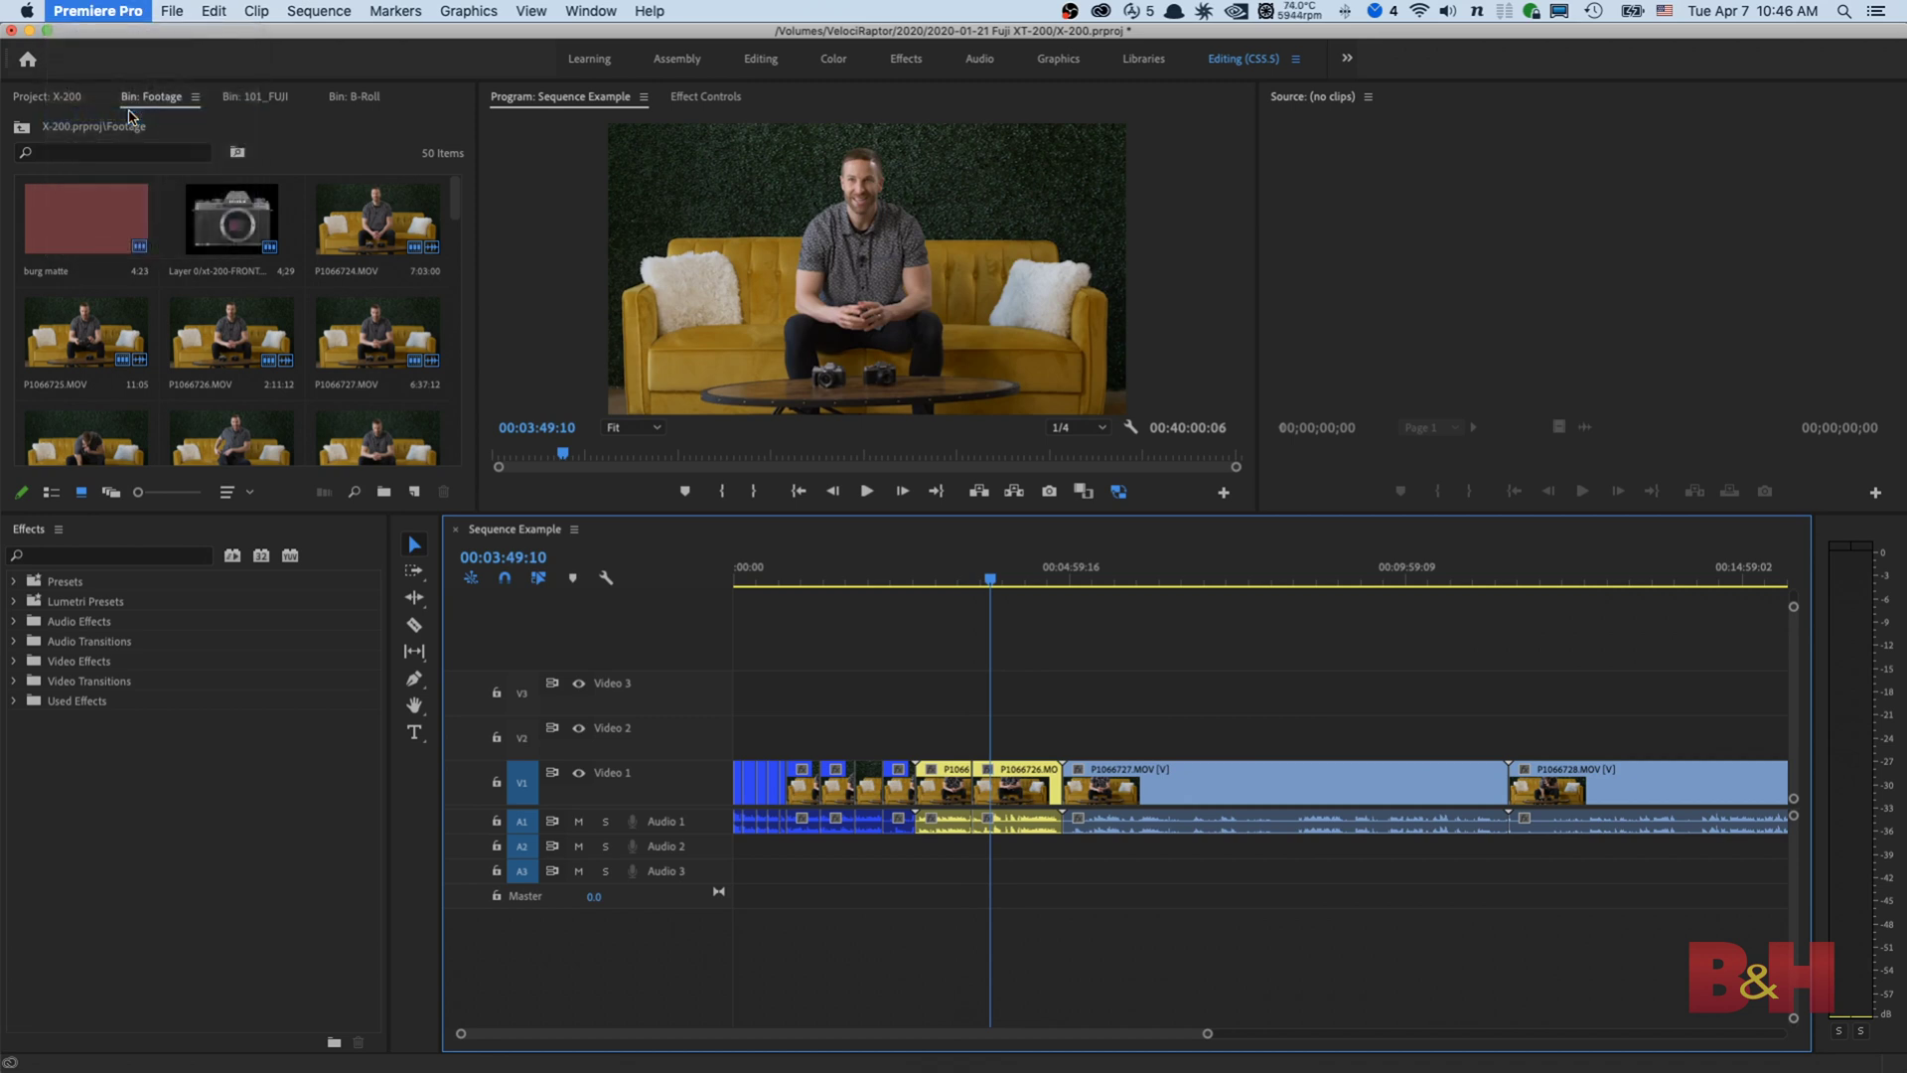
{"action": "type", "text": "r"}
{"action": "type", "text": "ipple trim"}
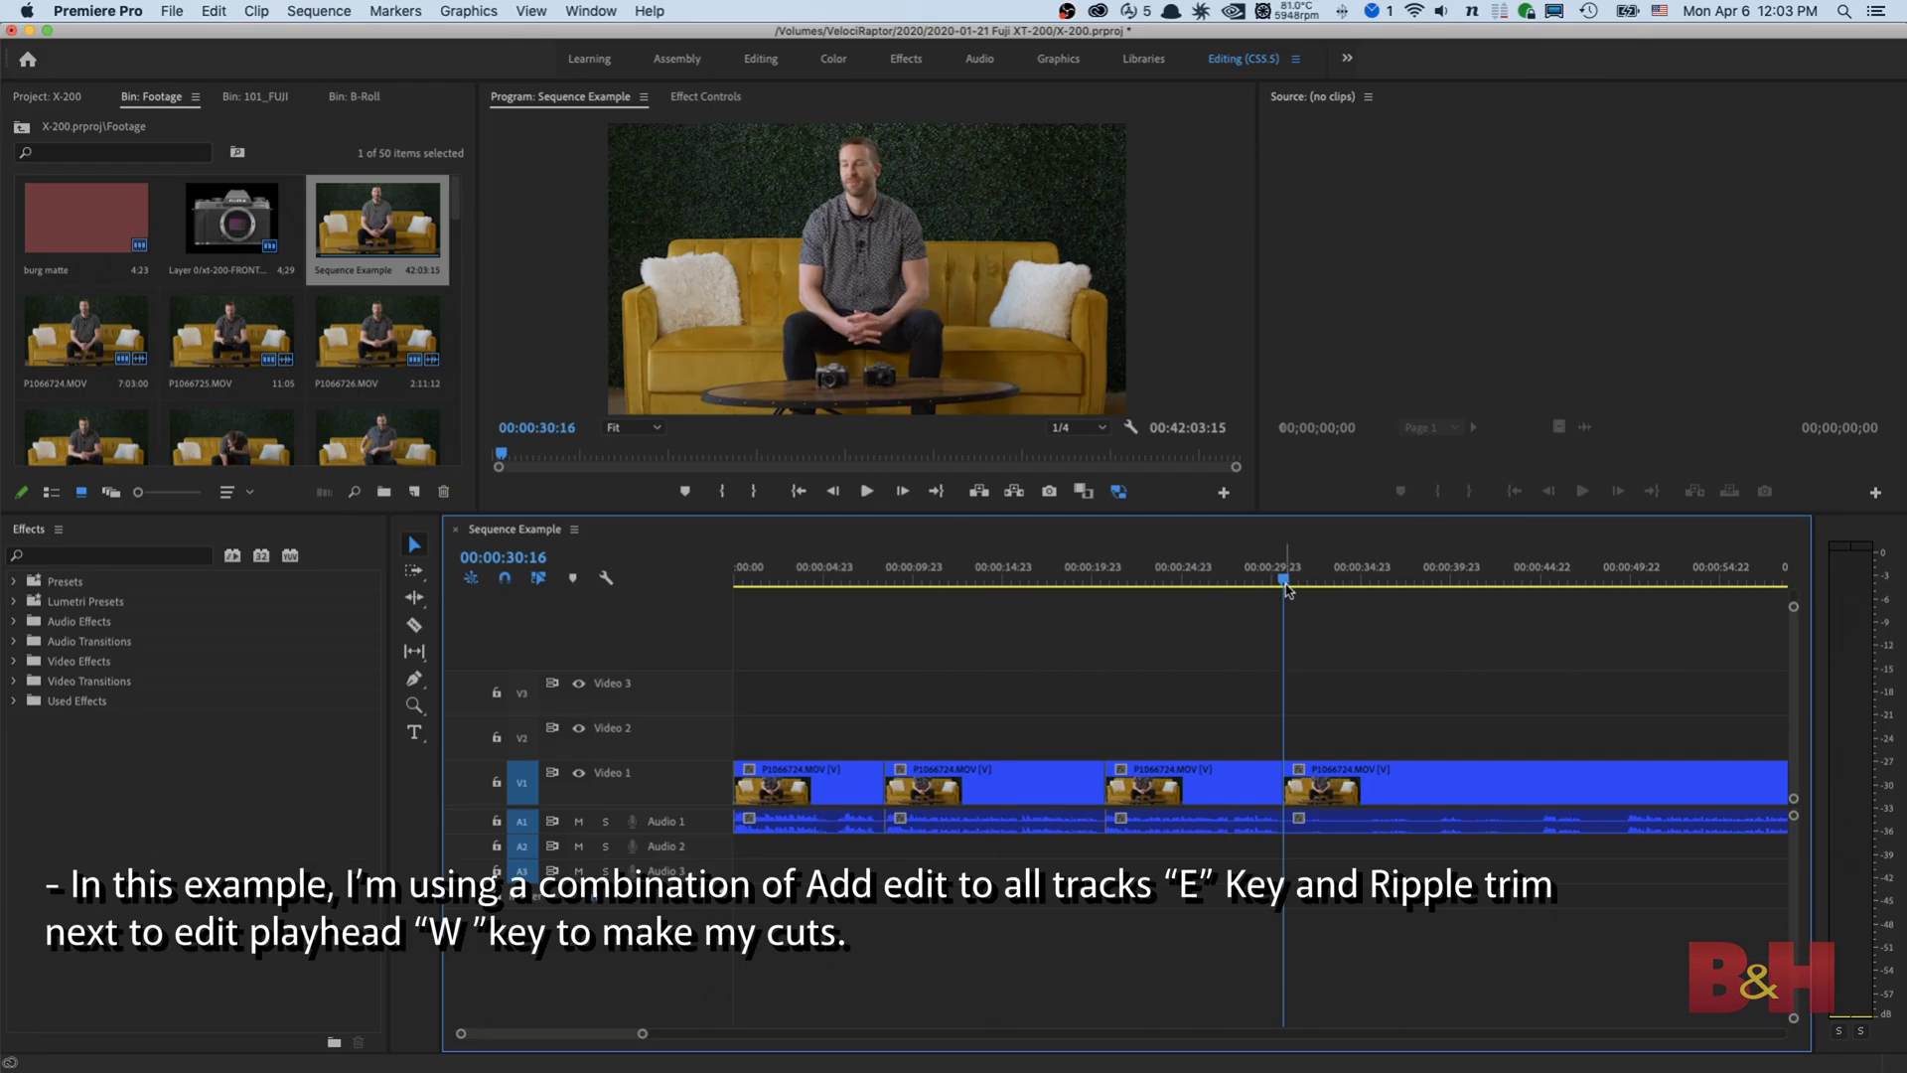
{"action": "left_click_drag", "start_coordinate": [1281, 634], "coordinate": [1625, 633]}
Ripple-trim the first unwanted interview stretches with Q, reviewing each cut in playback.
{"action": "key", "text": "q"}
{"action": "key", "text": "space"}
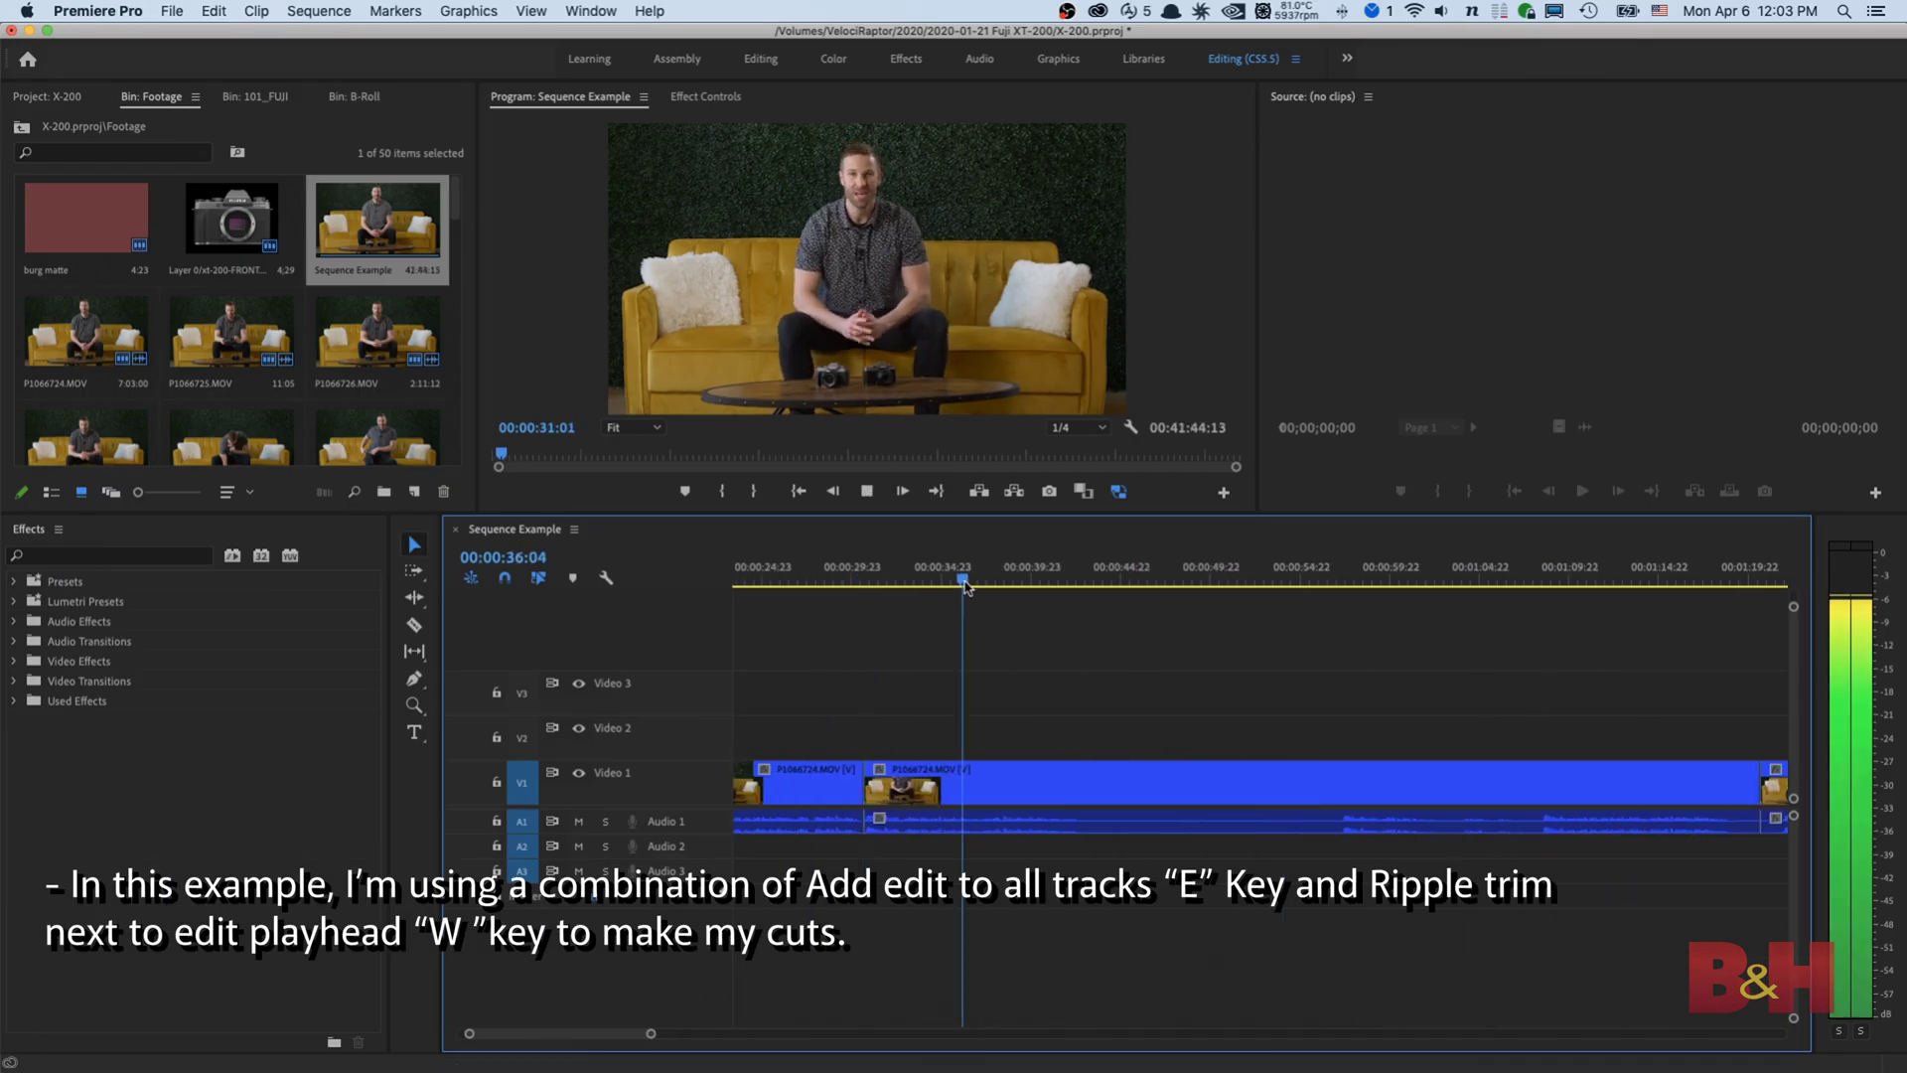
{"action": "left_click_drag", "start_coordinate": [1514, 576], "coordinate": [1544, 644]}
{"action": "key", "text": "q"}
{"action": "key", "text": "space"}
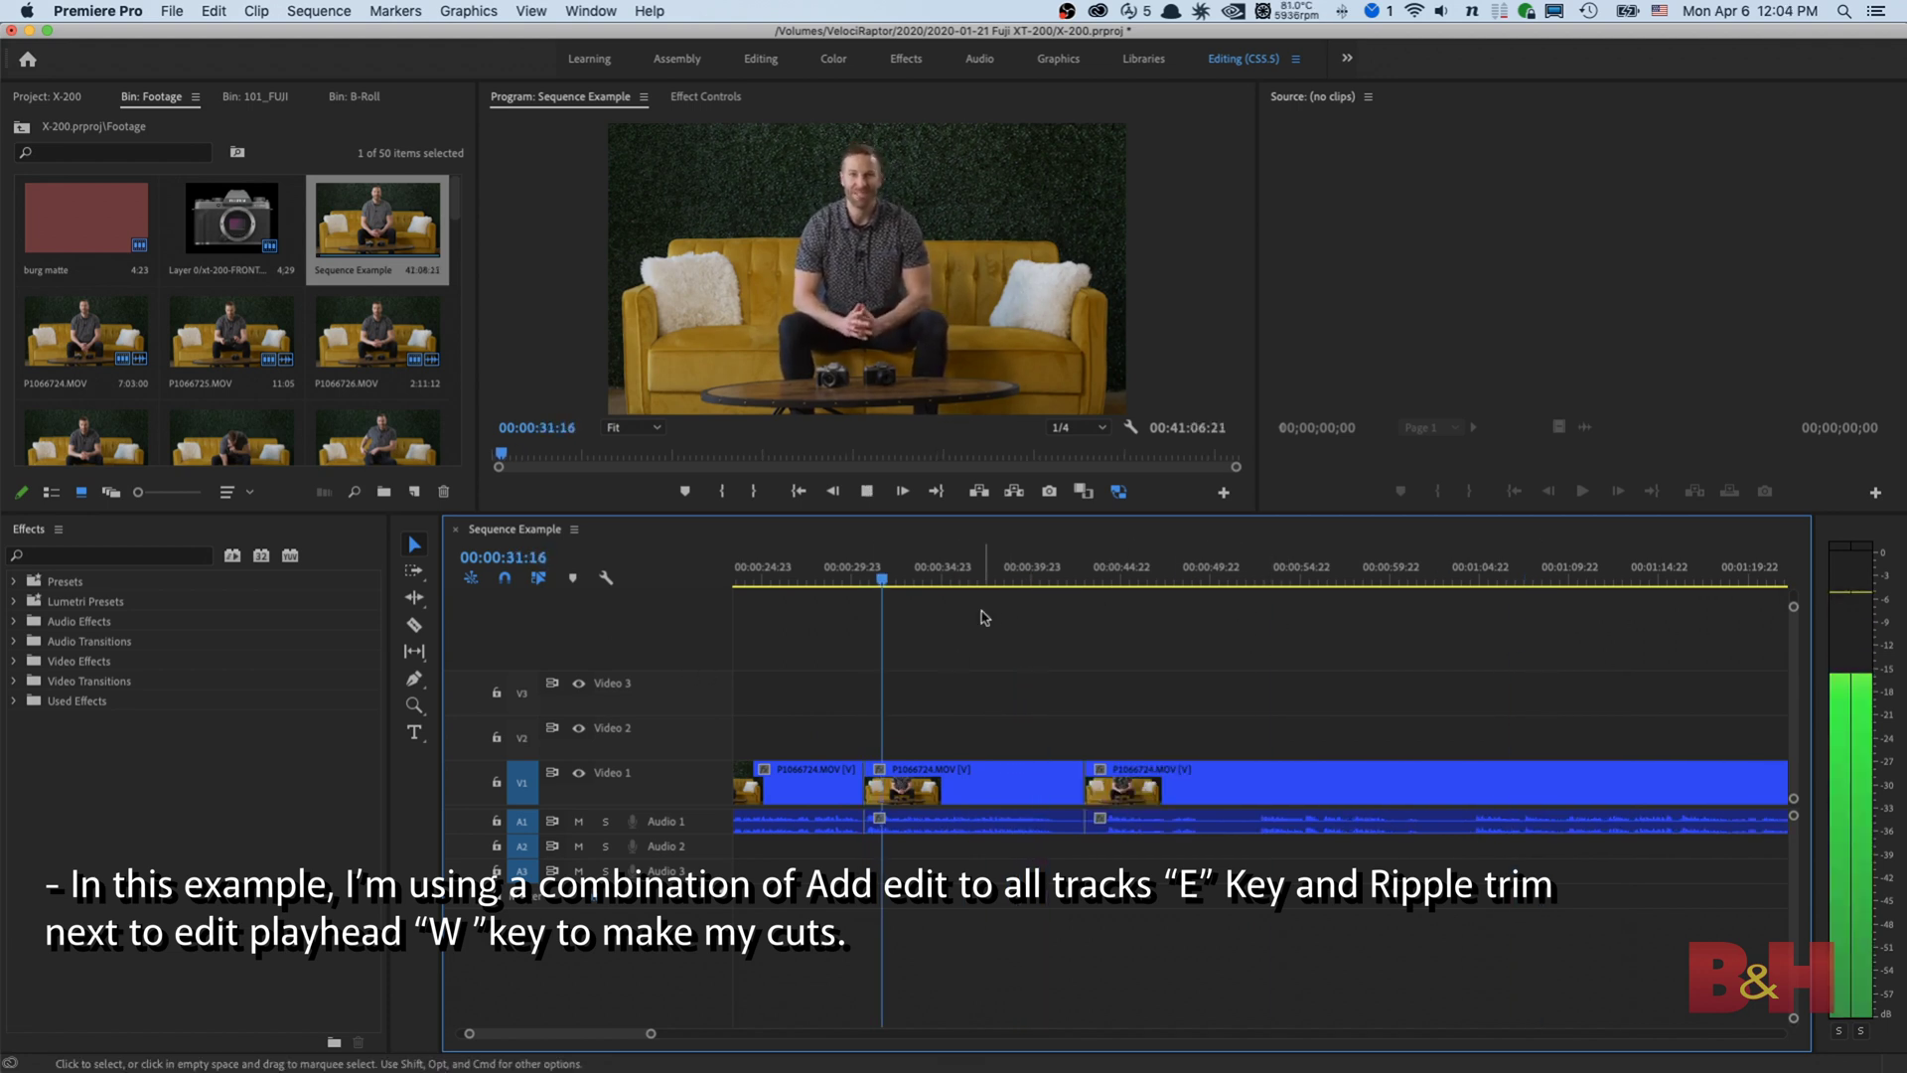
{"action": "left_click", "coordinate": [1033, 584]}
{"action": "key", "text": "space"}
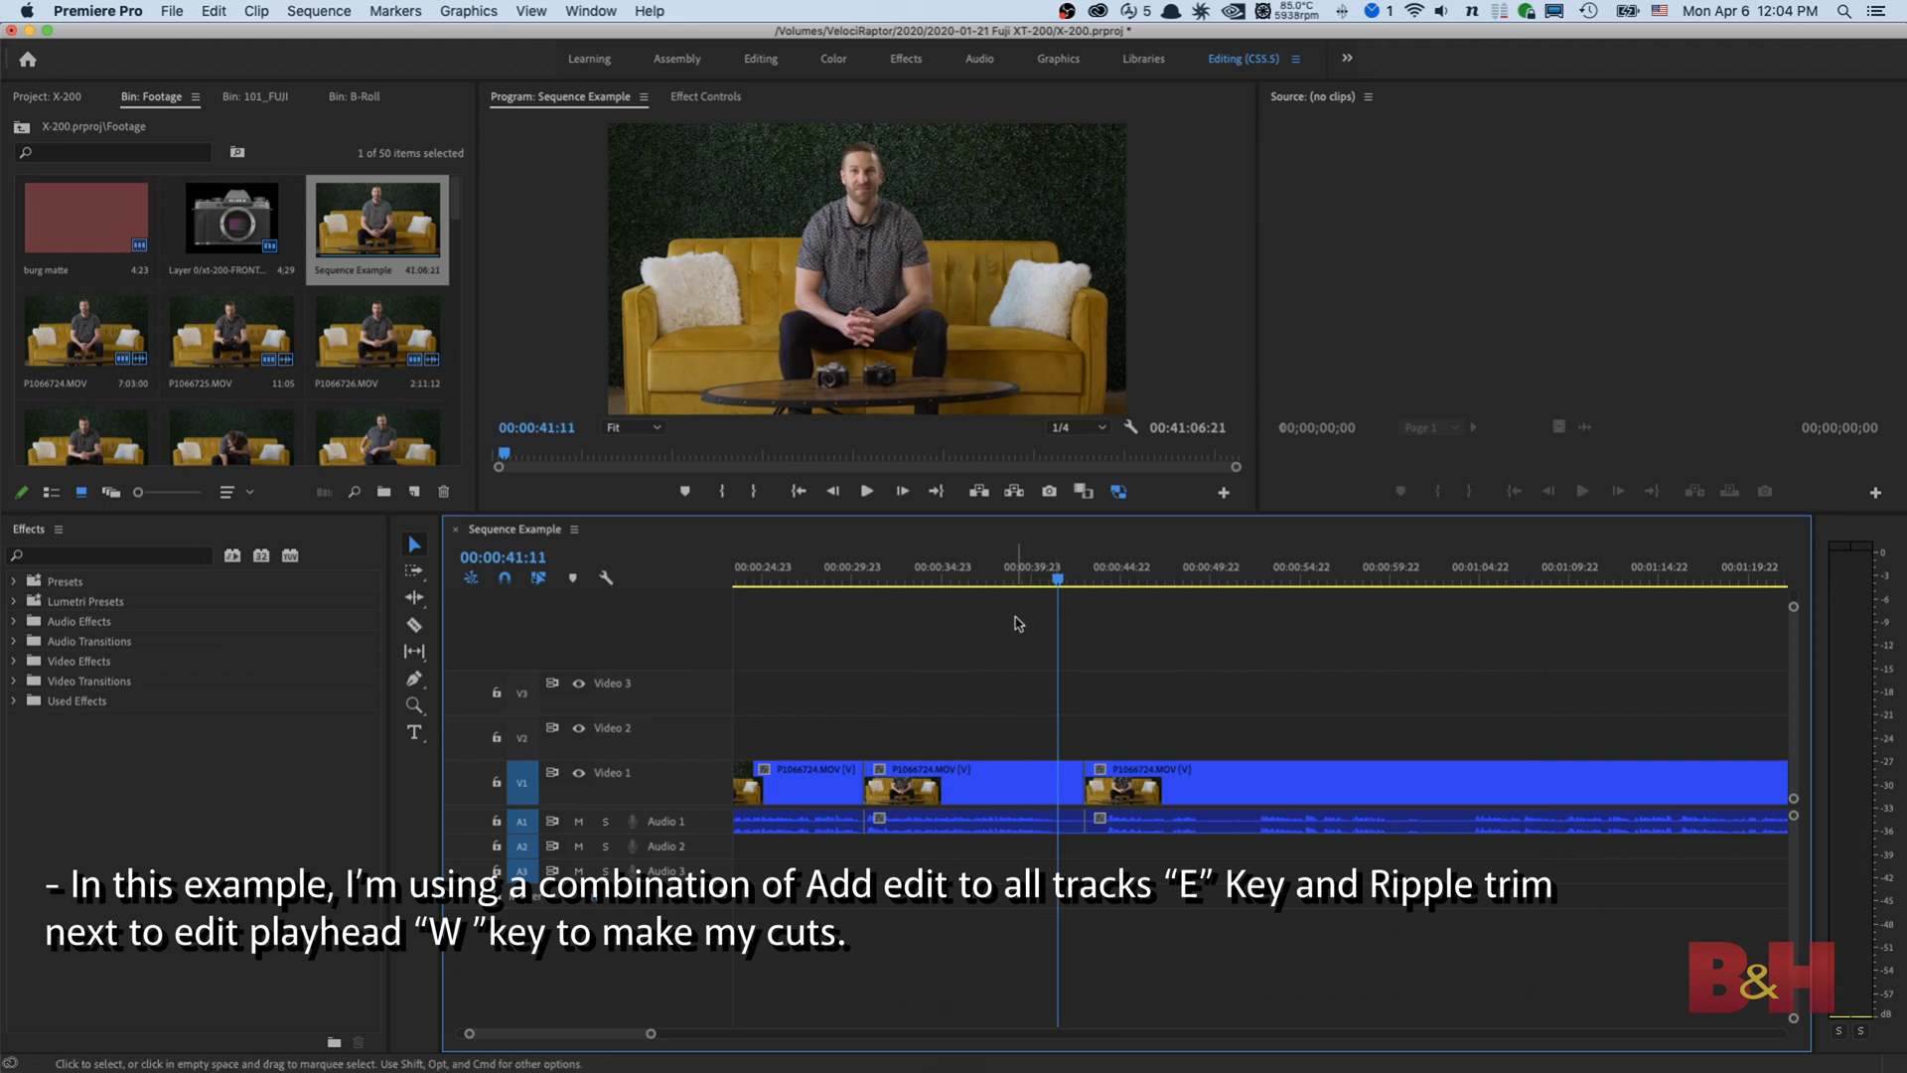
Add edits and ripple-trim the remaining stretches with W, shrinking the sequence to 00:40:50:05.
{"action": "key", "text": "w"}
{"action": "left_click_drag", "start_coordinate": [1050, 584], "coordinate": [1302, 596]}
{"action": "key", "text": "e"}
{"action": "key", "text": "w"}
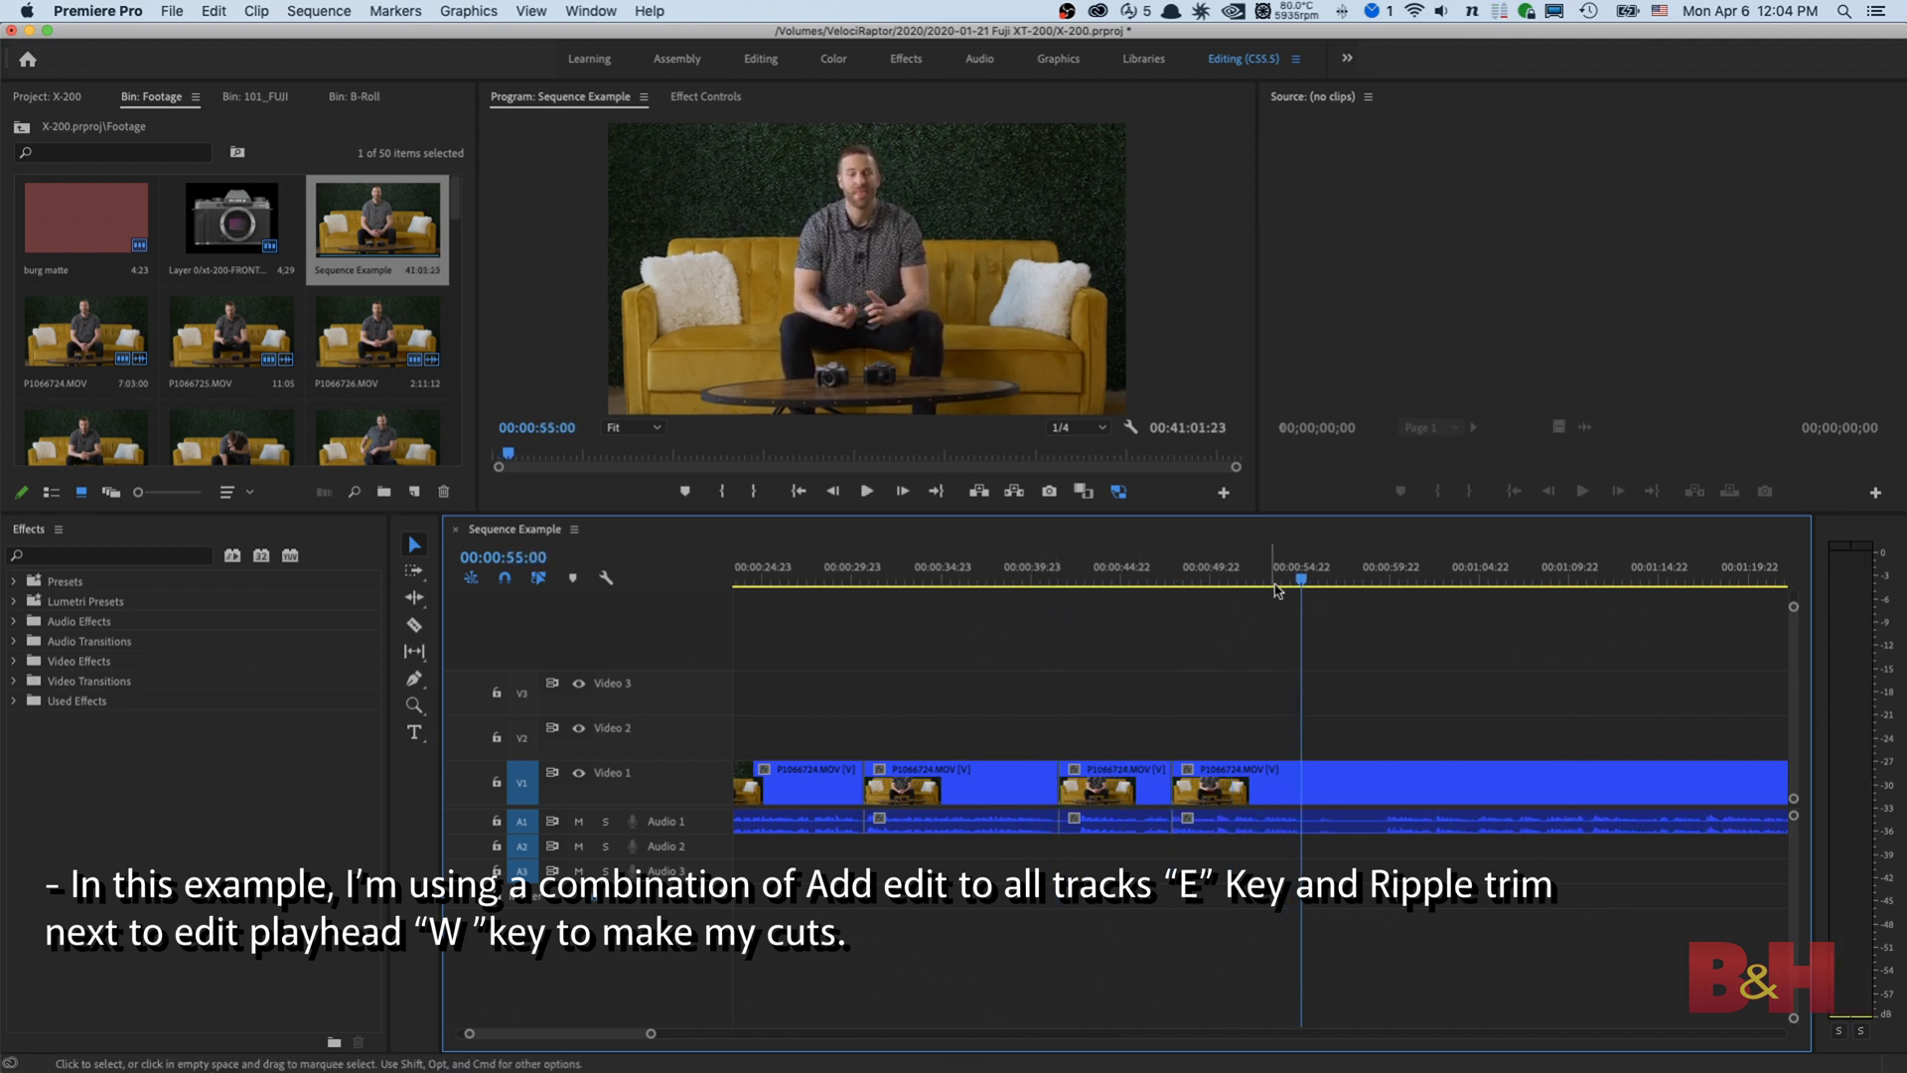
{"action": "key", "text": "space"}
{"action": "key", "text": "w"}
{"action": "left_click", "coordinate": [1156, 584]}
{"action": "key", "text": "space"}
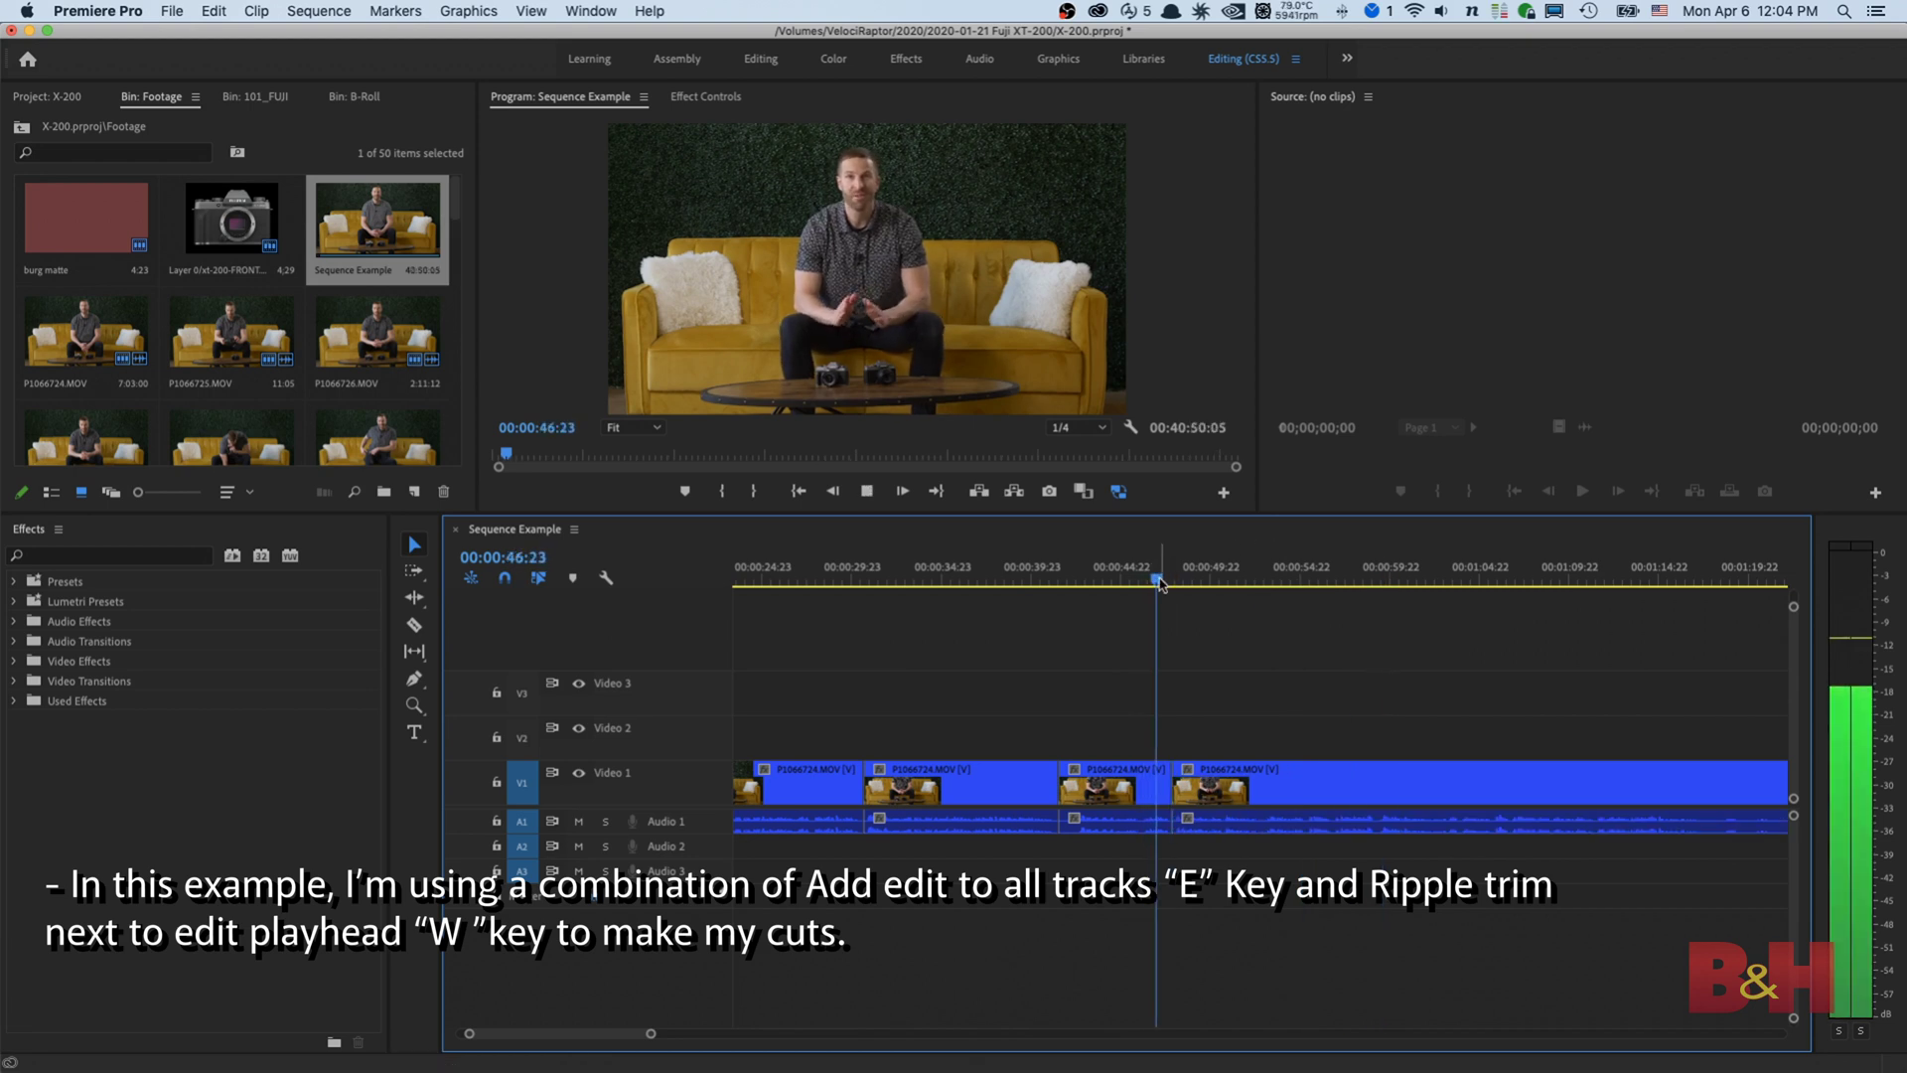
{"action": "key", "text": "space"}
{"action": "scroll", "coordinate": [1040, 665], "scroll_direction": "down", "scroll_amount": 3}
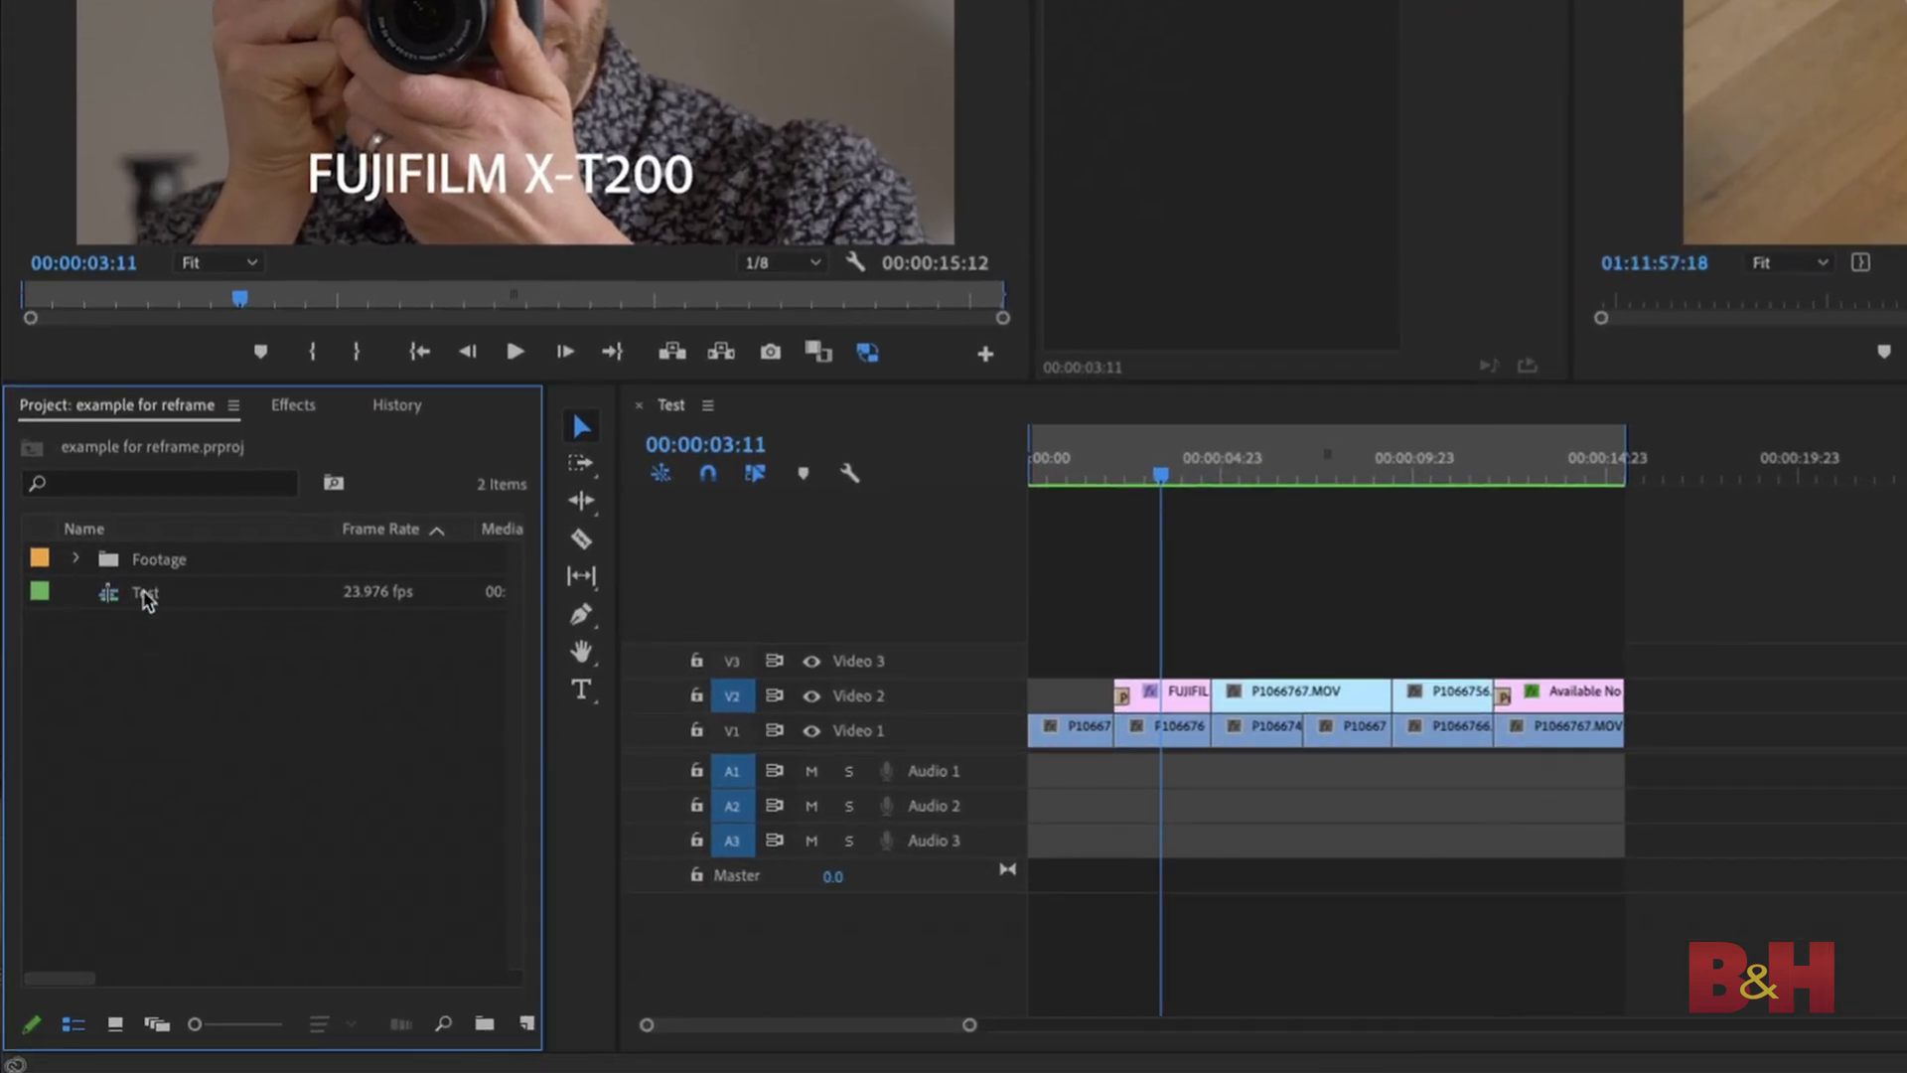
Select the Test sequence in the example for reframe project.
{"action": "left_click", "coordinate": [145, 596]}
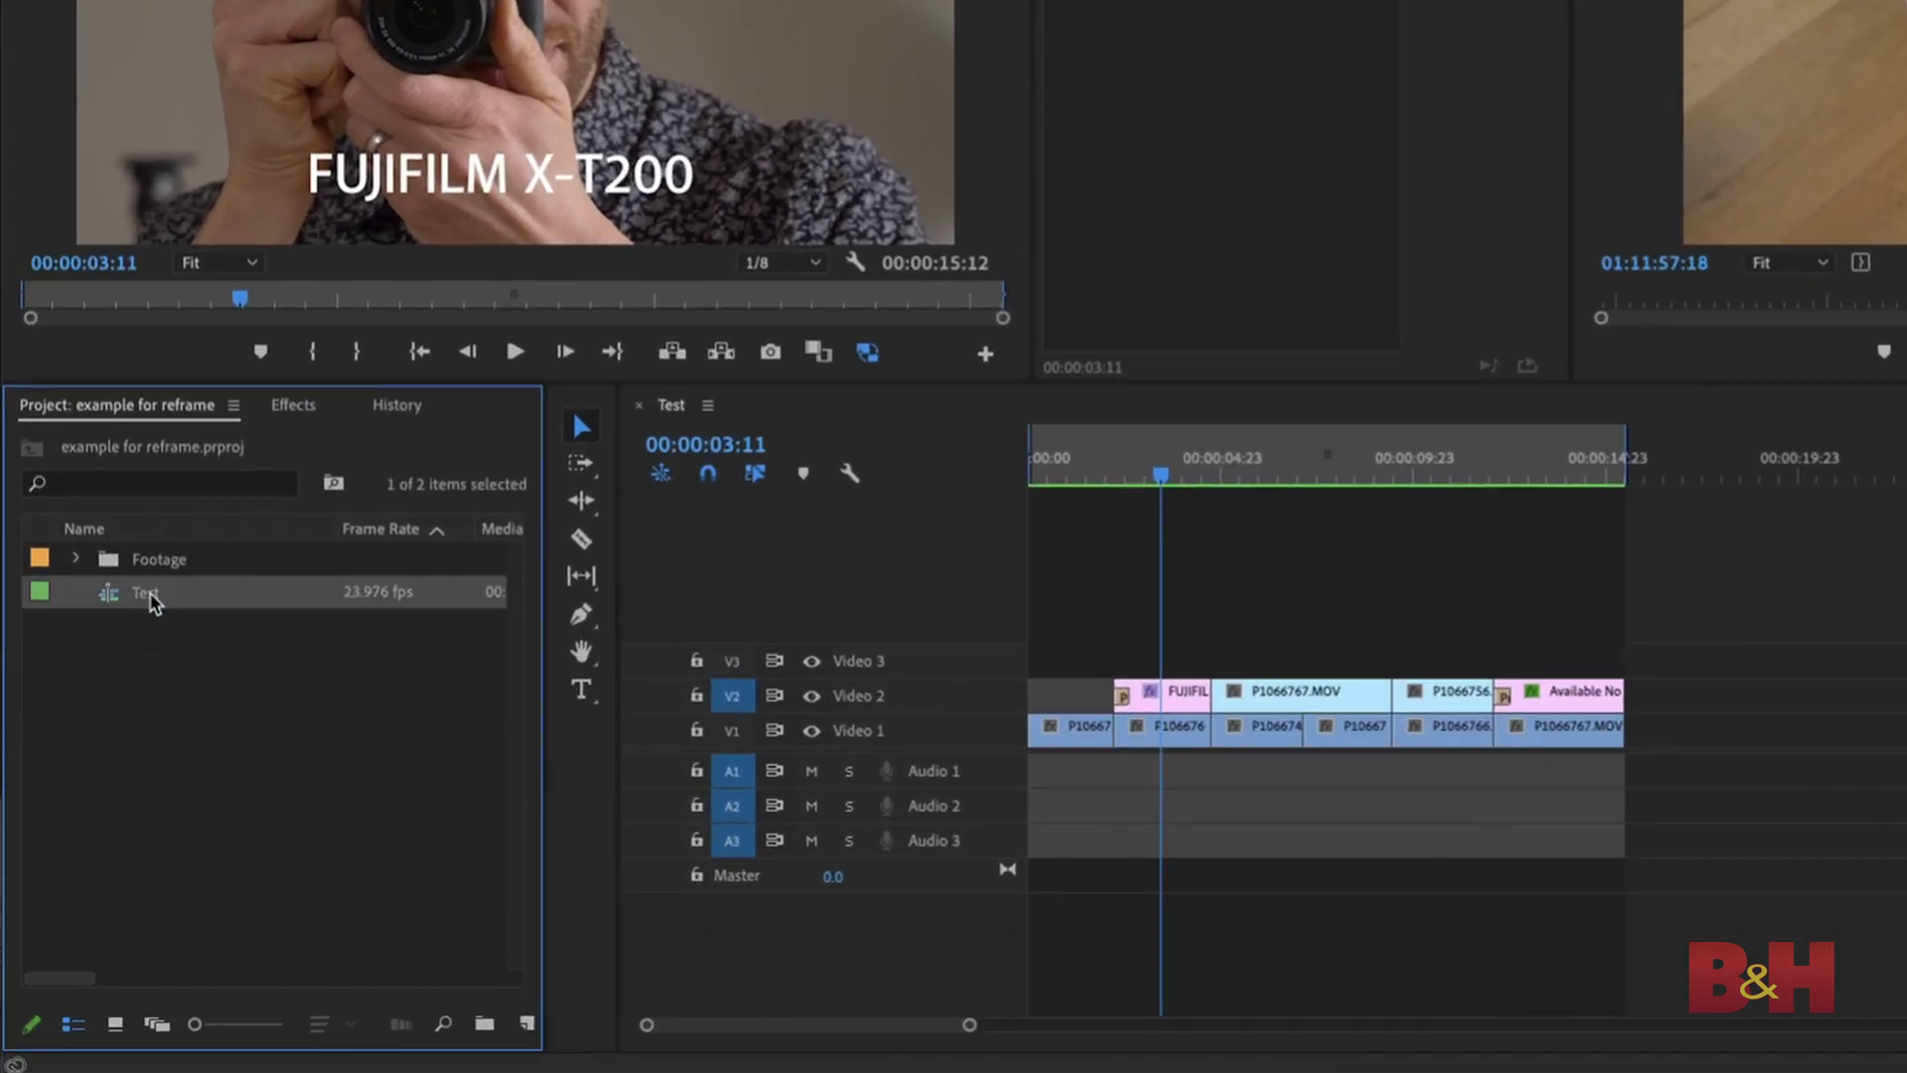
Start an Auto Reframe of Test with Target Aspect Ratio set to Vertical 4:5.
{"action": "right_click", "coordinate": [152, 600]}
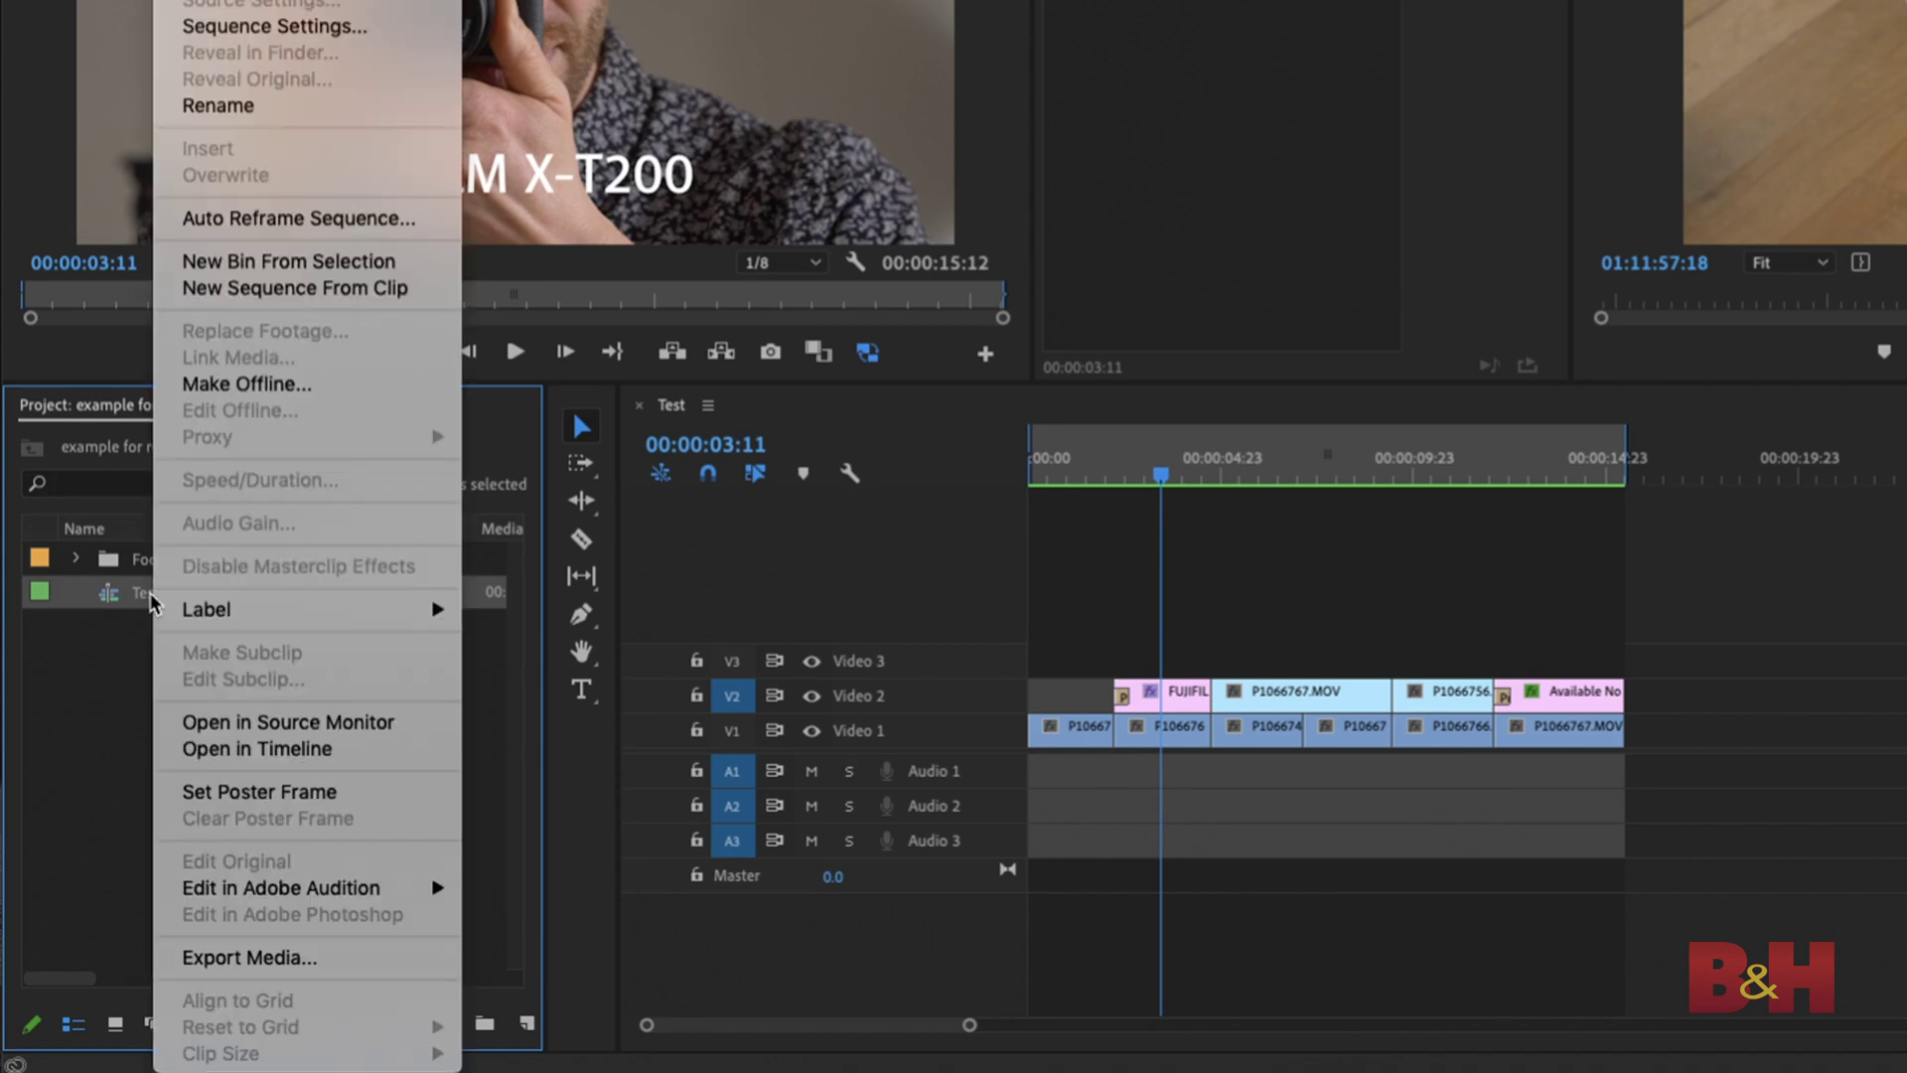
{"action": "left_click", "coordinate": [380, 217]}
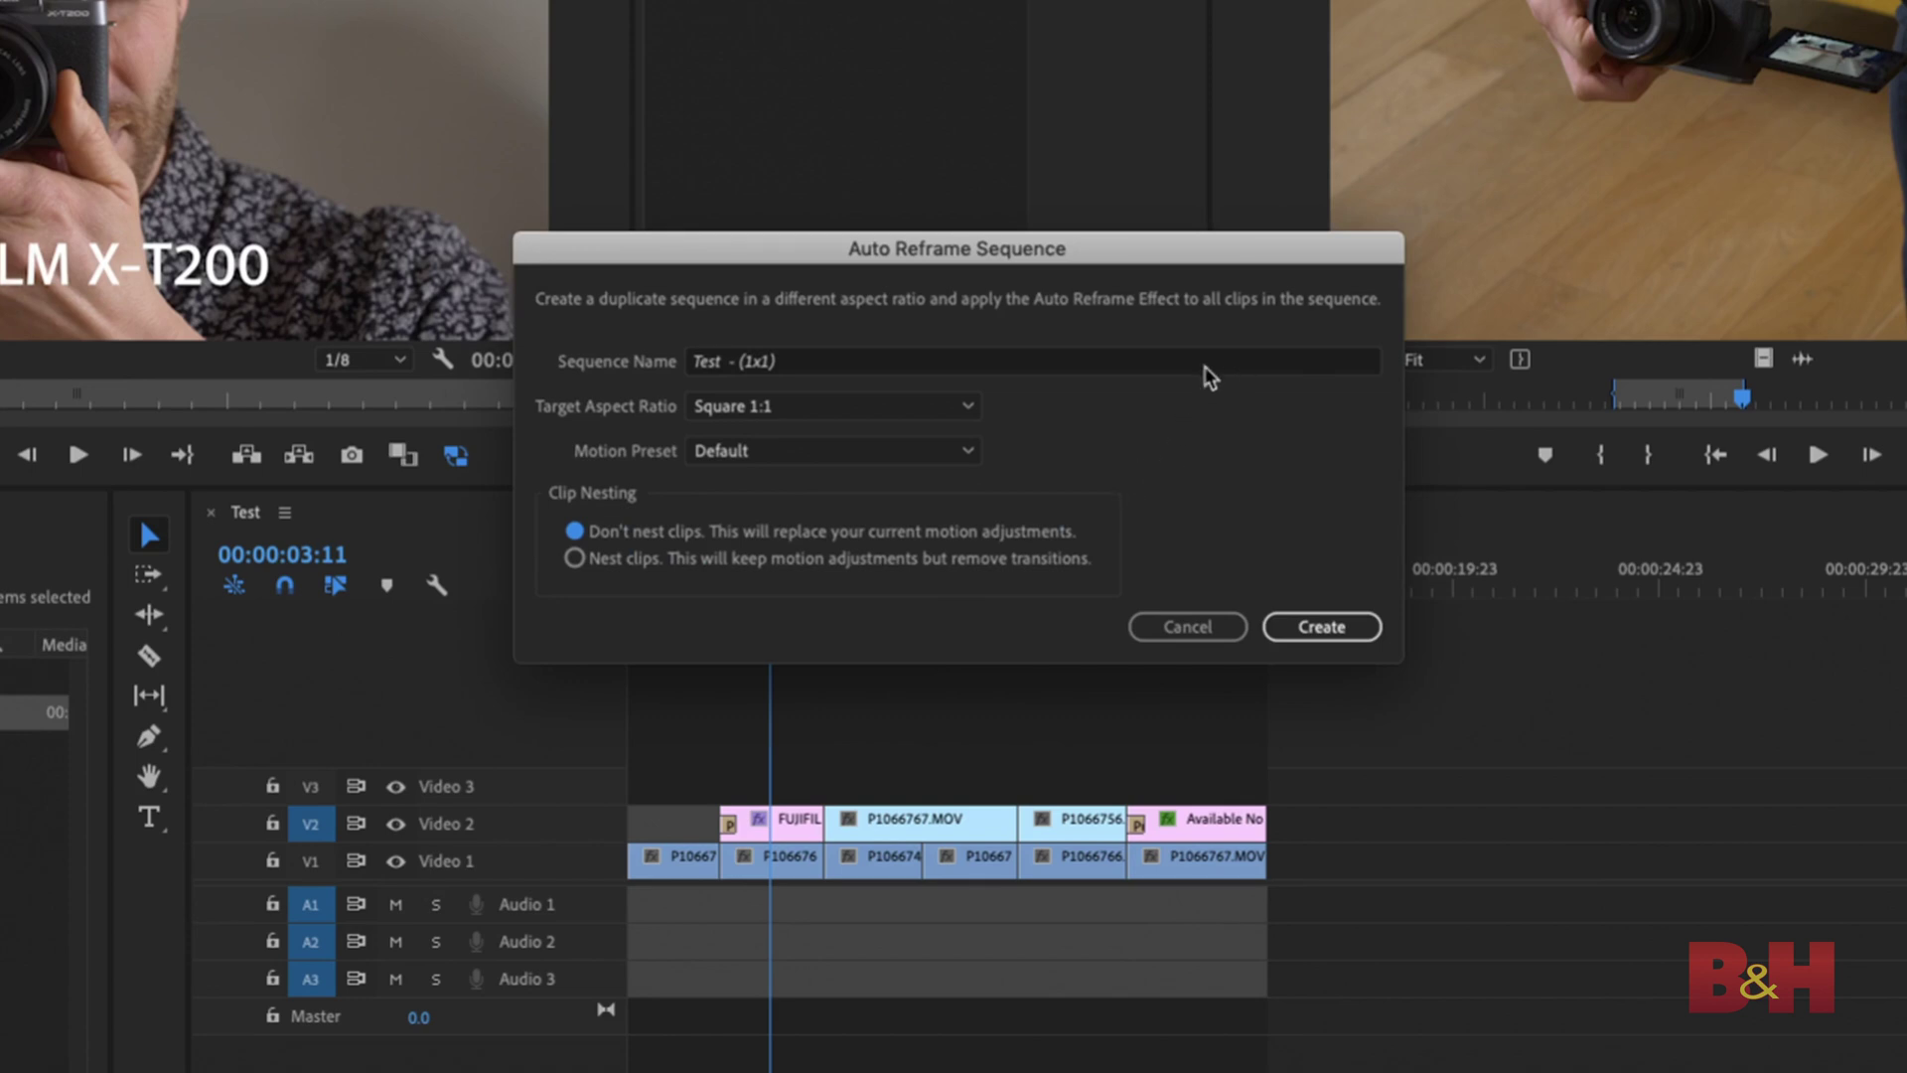
{"action": "left_click", "coordinate": [943, 409]}
{"action": "left_click", "coordinate": [944, 469]}
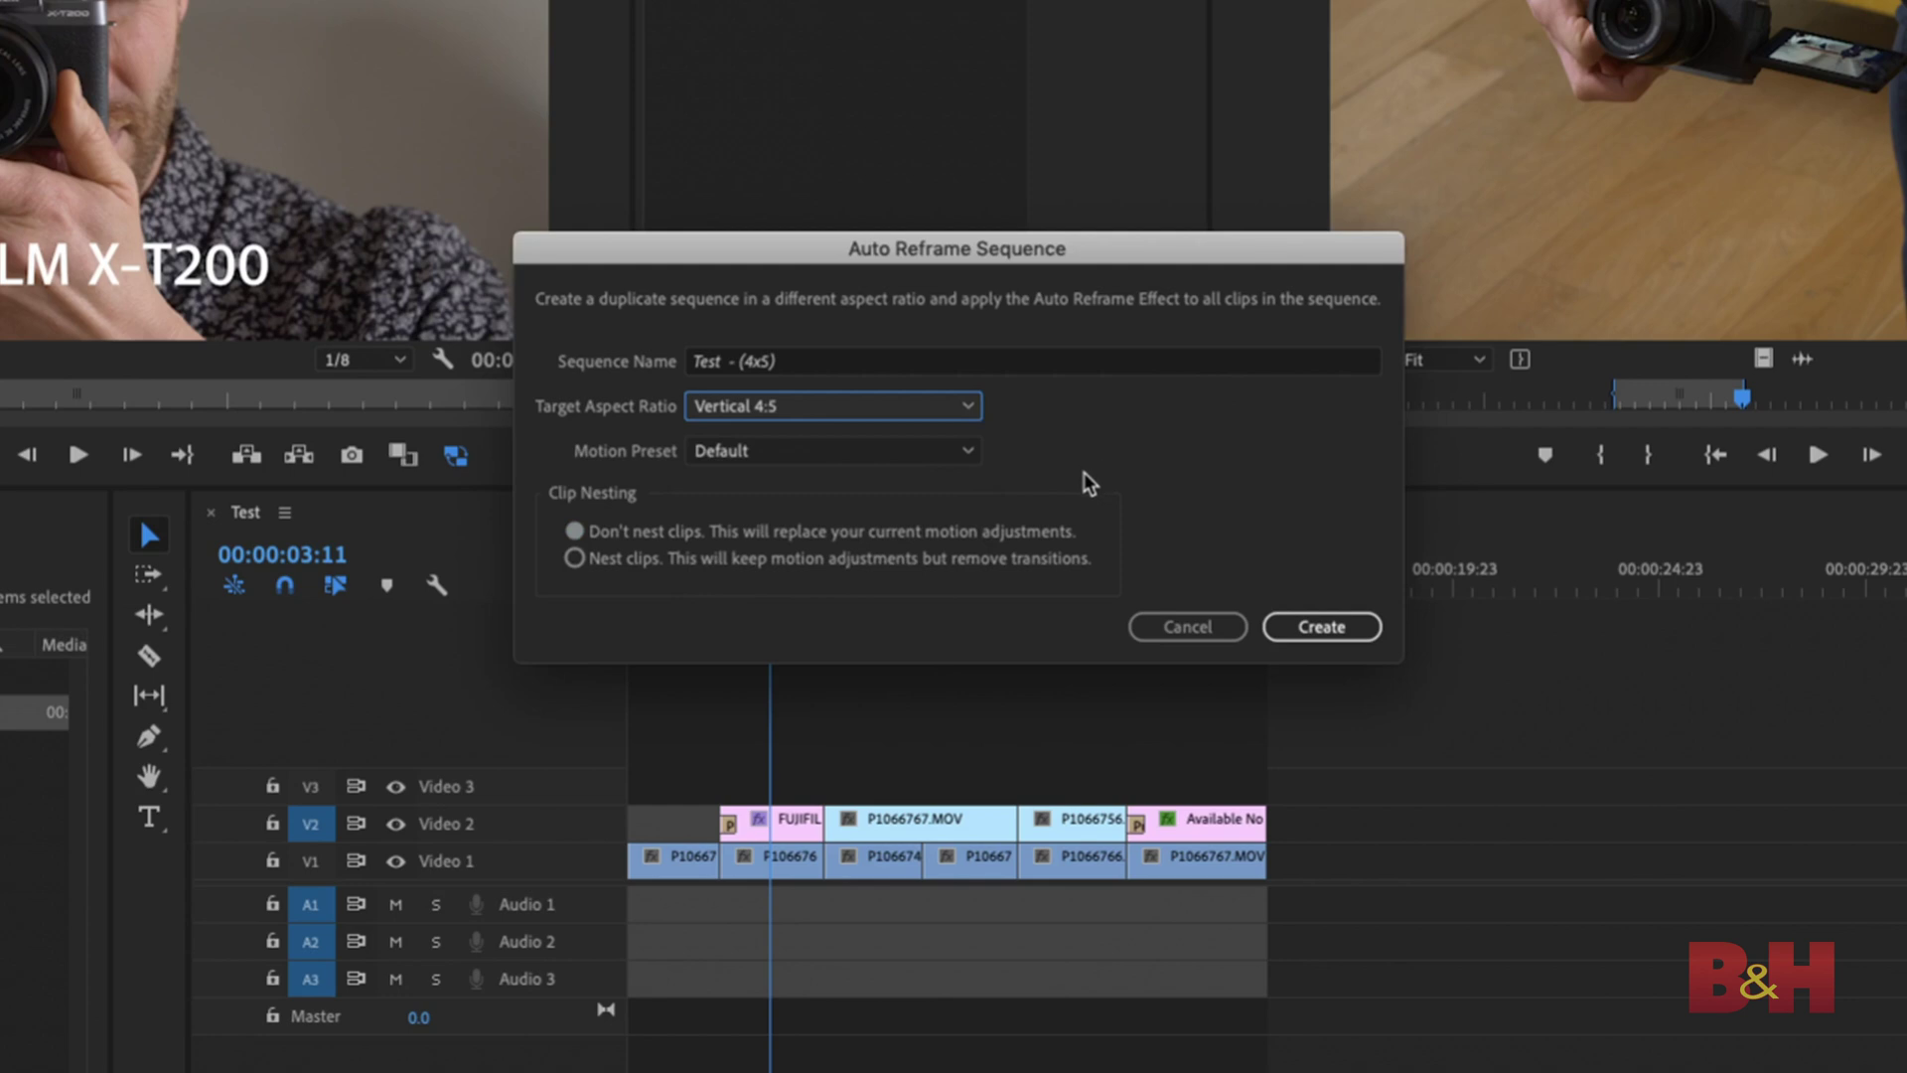
{"action": "left_click", "coordinate": [966, 452]}
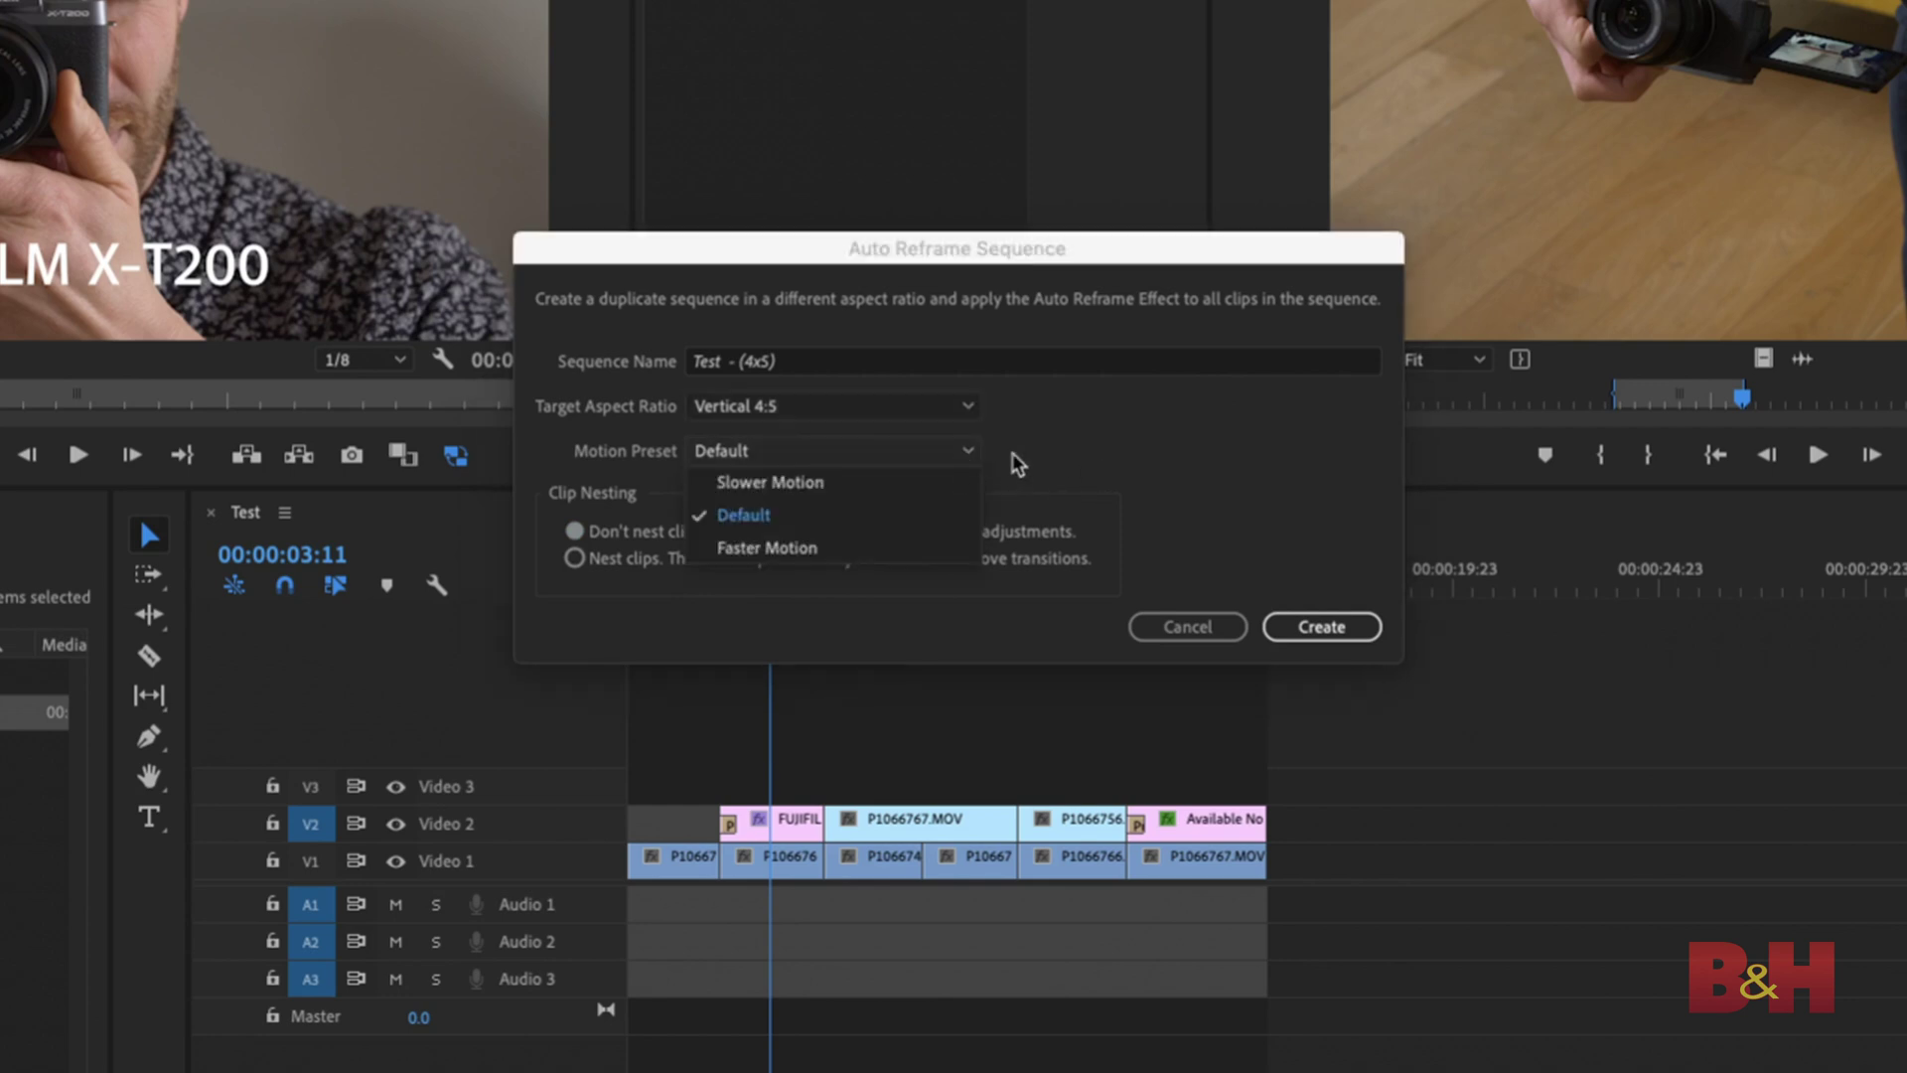
Keep the Default motion preset, choose Don't nest clips, and create the Test - (4x5) sequence.
{"action": "left_click", "coordinate": [938, 519]}
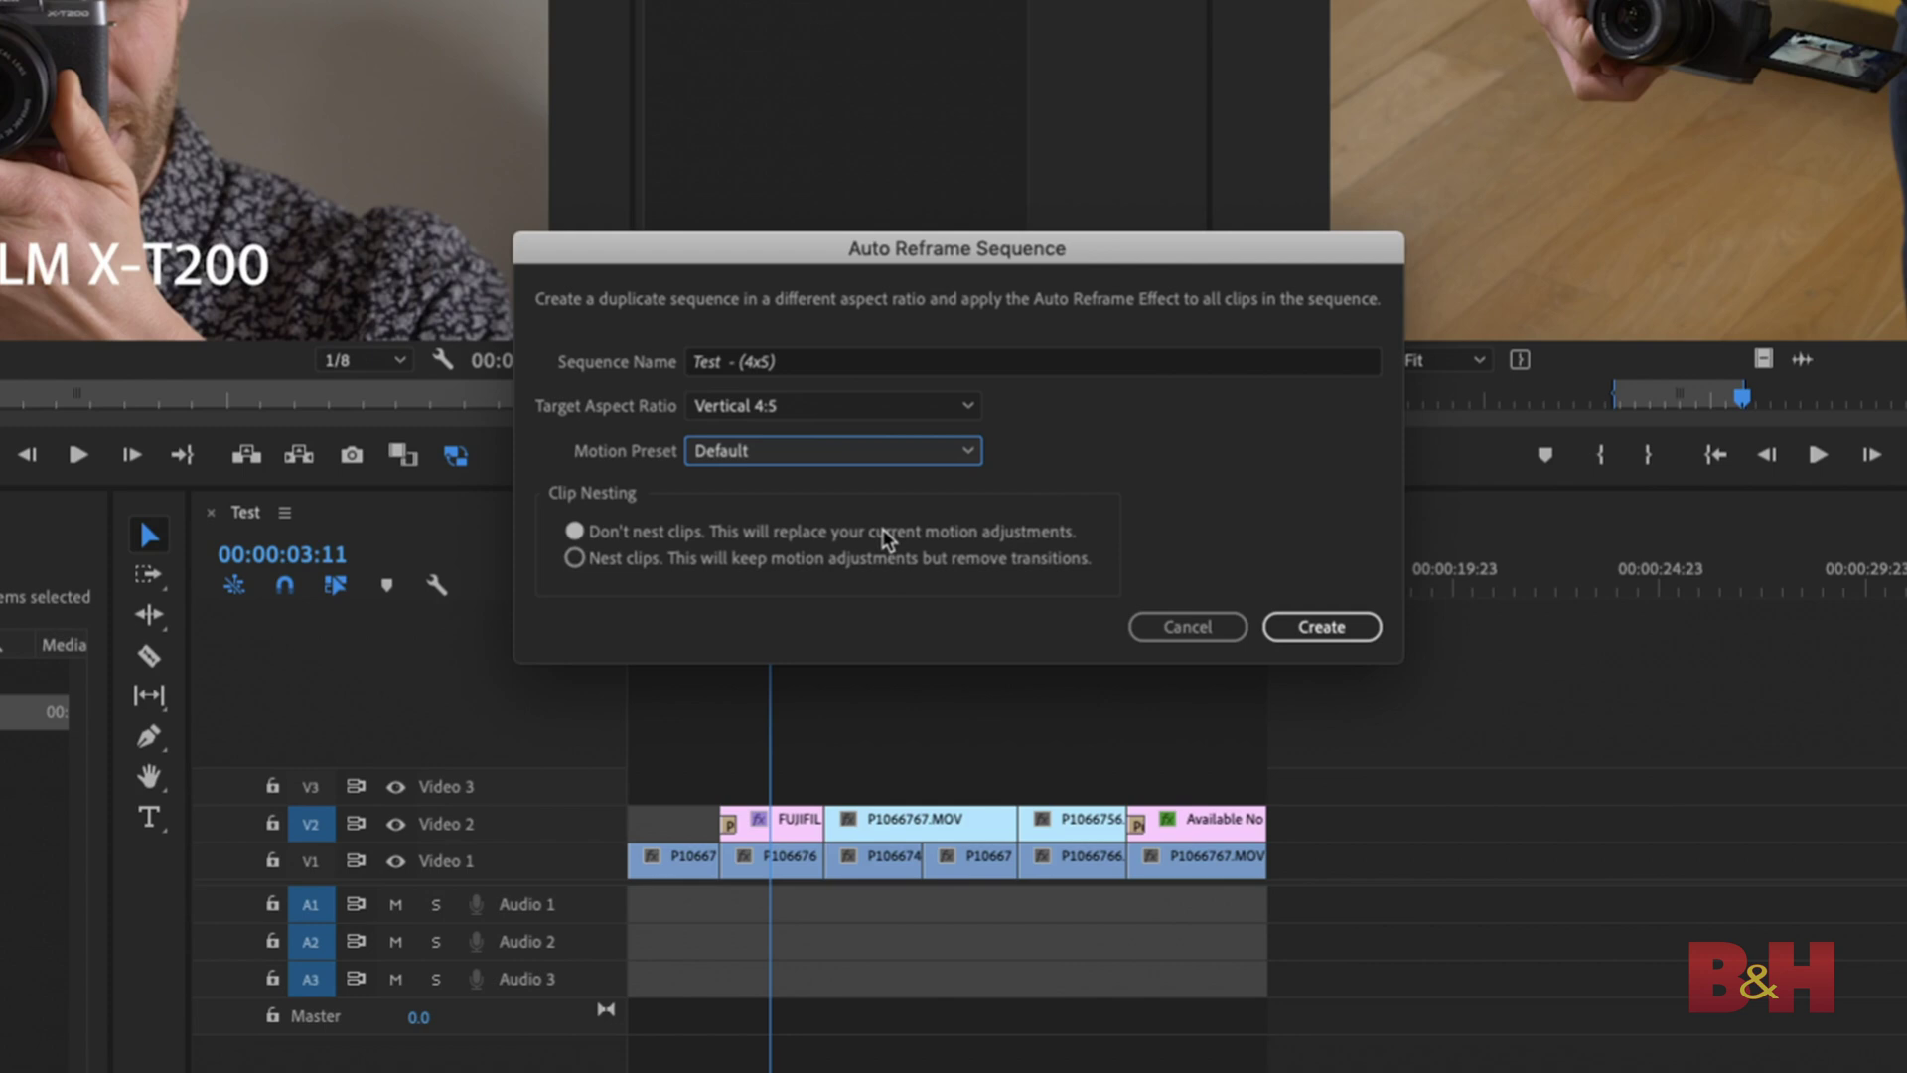
{"action": "left_click", "coordinate": [887, 539]}
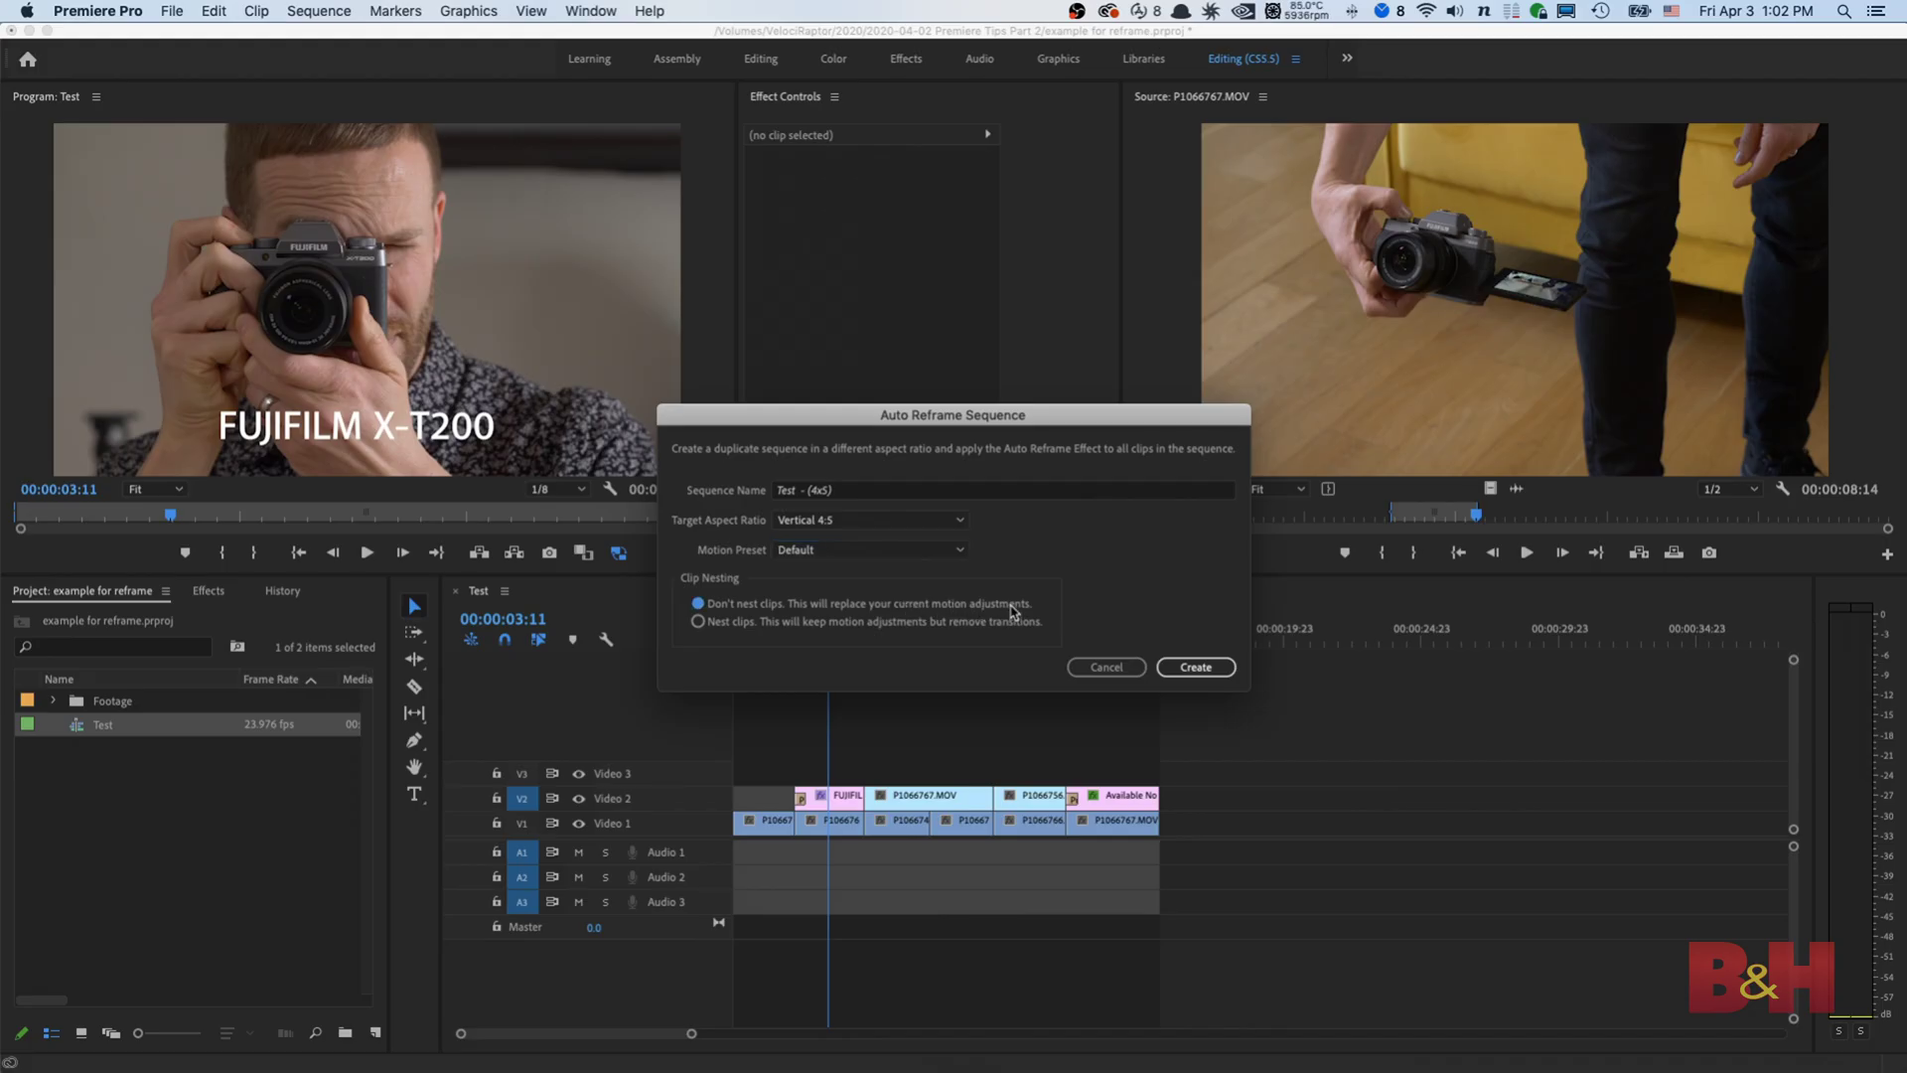
{"action": "left_click", "coordinate": [1187, 670]}
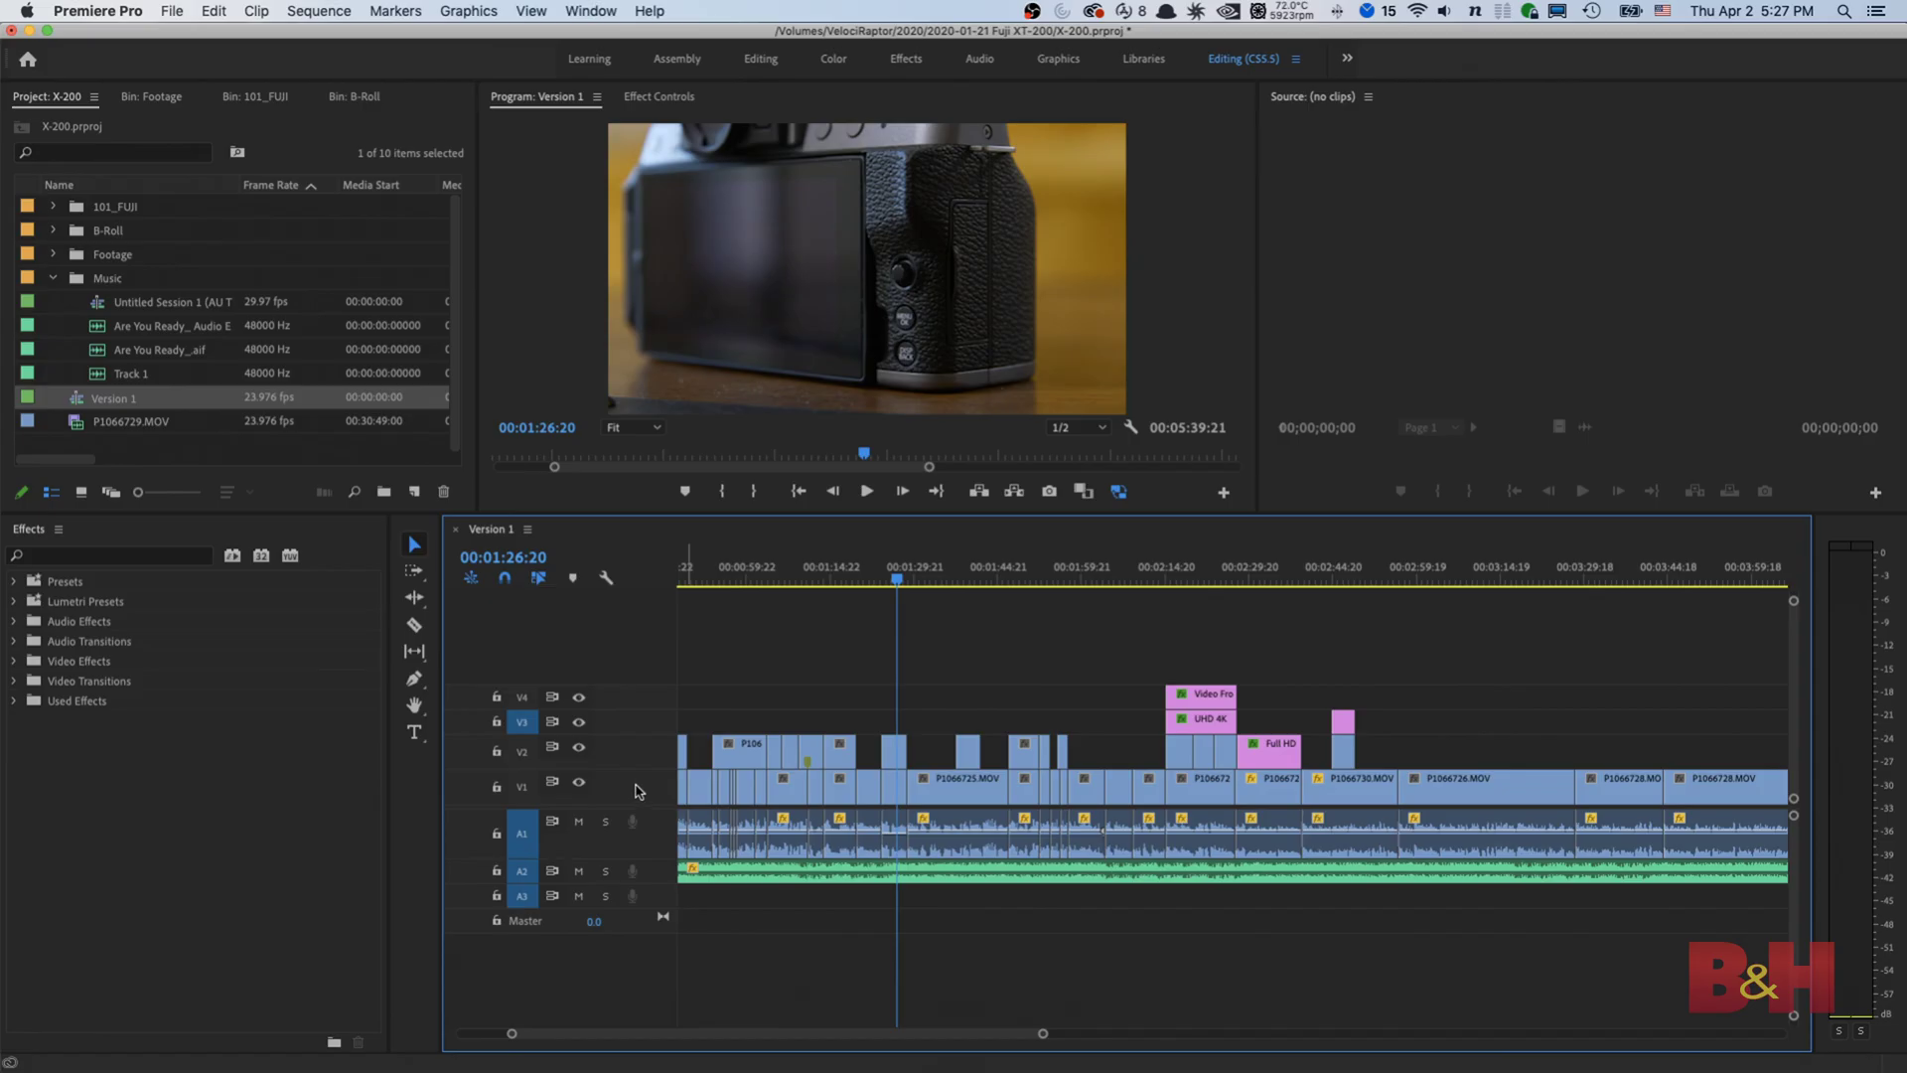
Bring up the V1 track header options in the Version 1 sequence.
{"action": "right_click", "coordinate": [316, 710]}
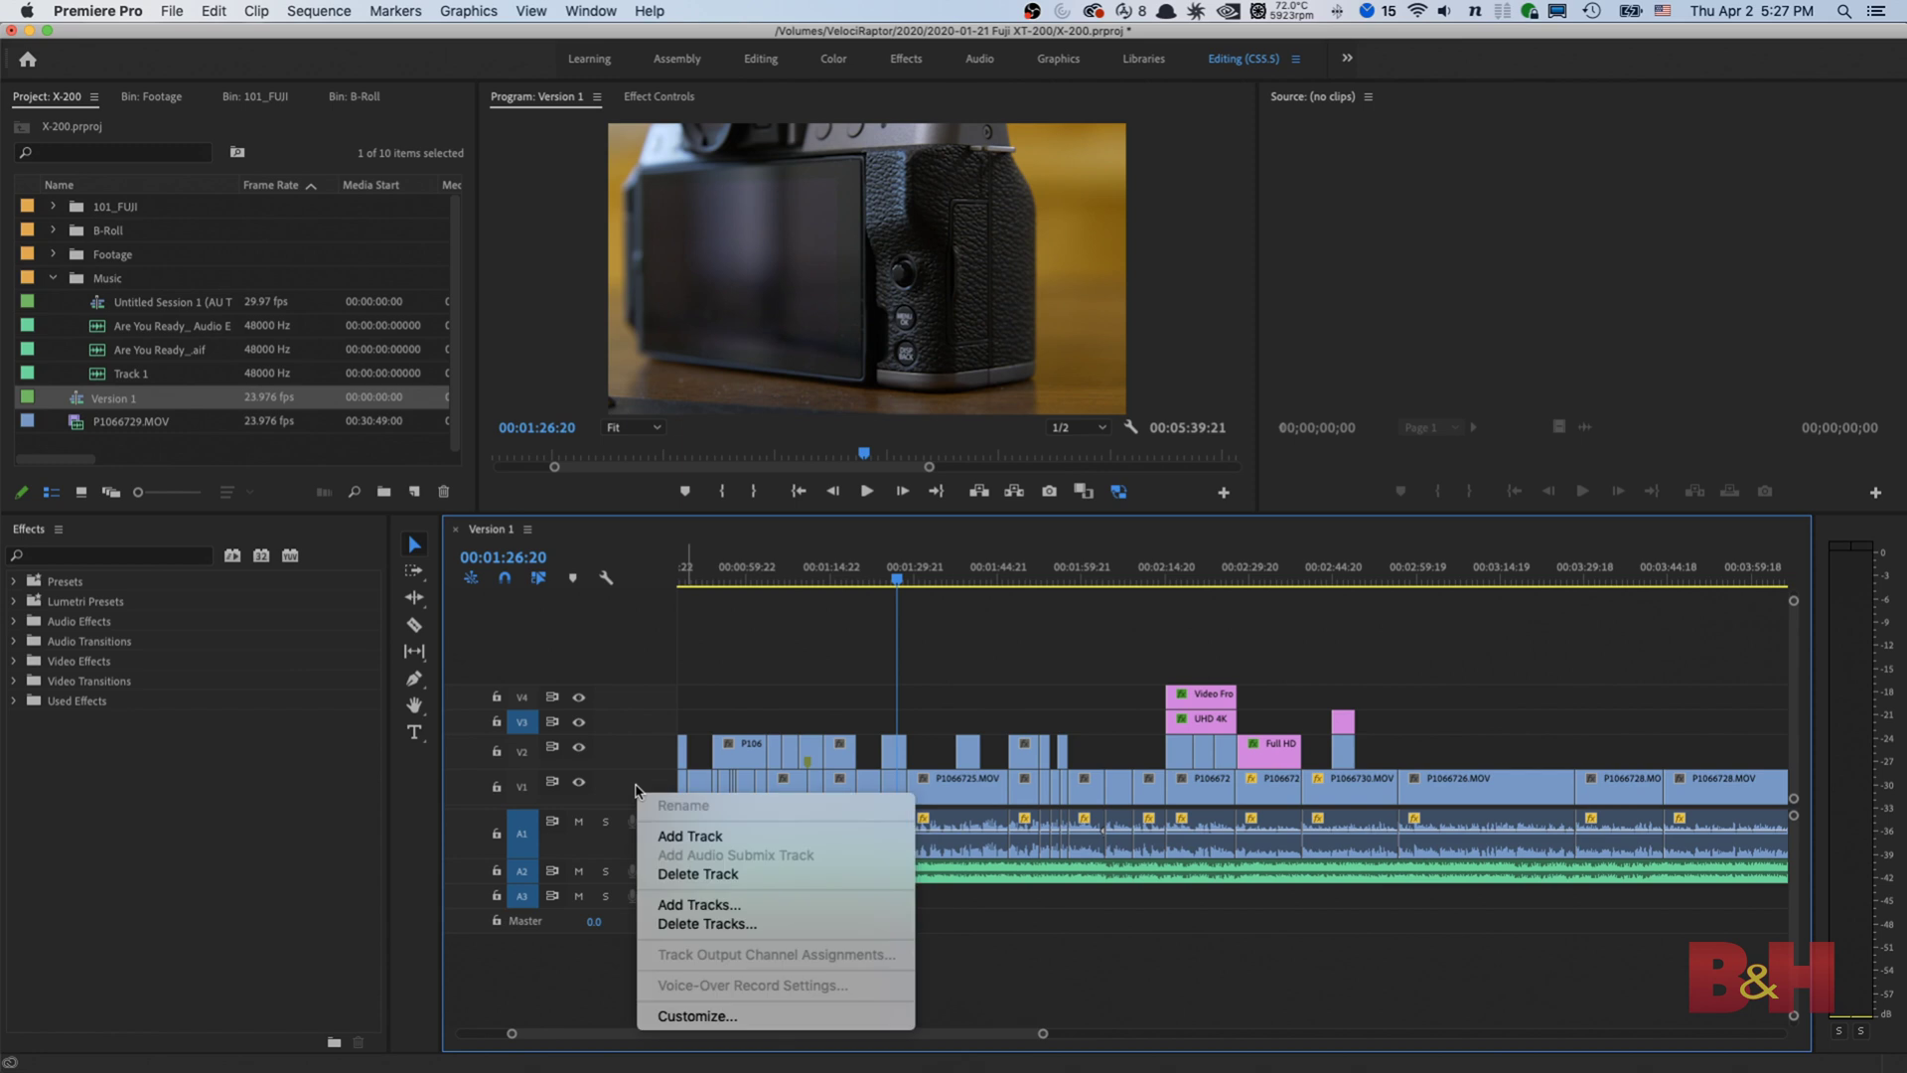
Customize the track header layout to show Track Name on the V1 and A1 headers.
{"action": "left_click", "coordinate": [698, 1016]}
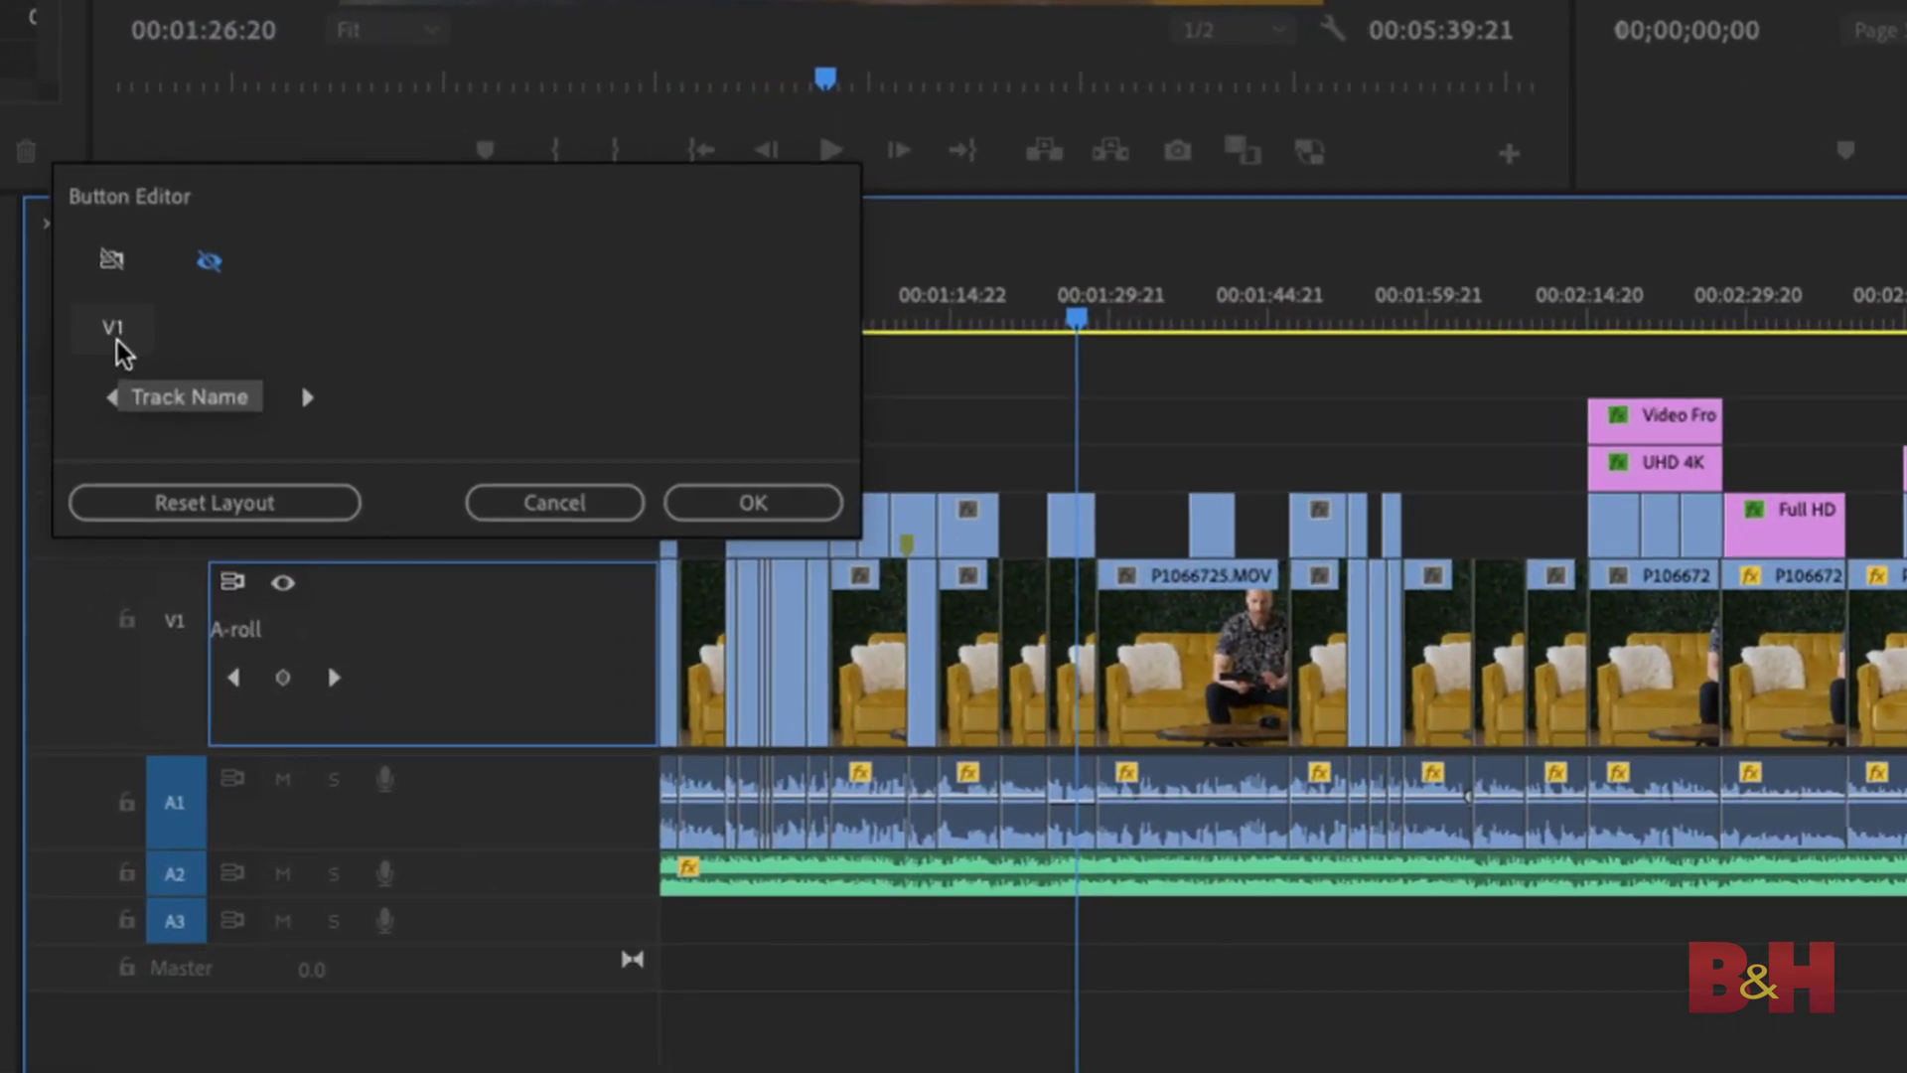
{"action": "left_click_drag", "start_coordinate": [117, 347], "coordinate": [256, 650]}
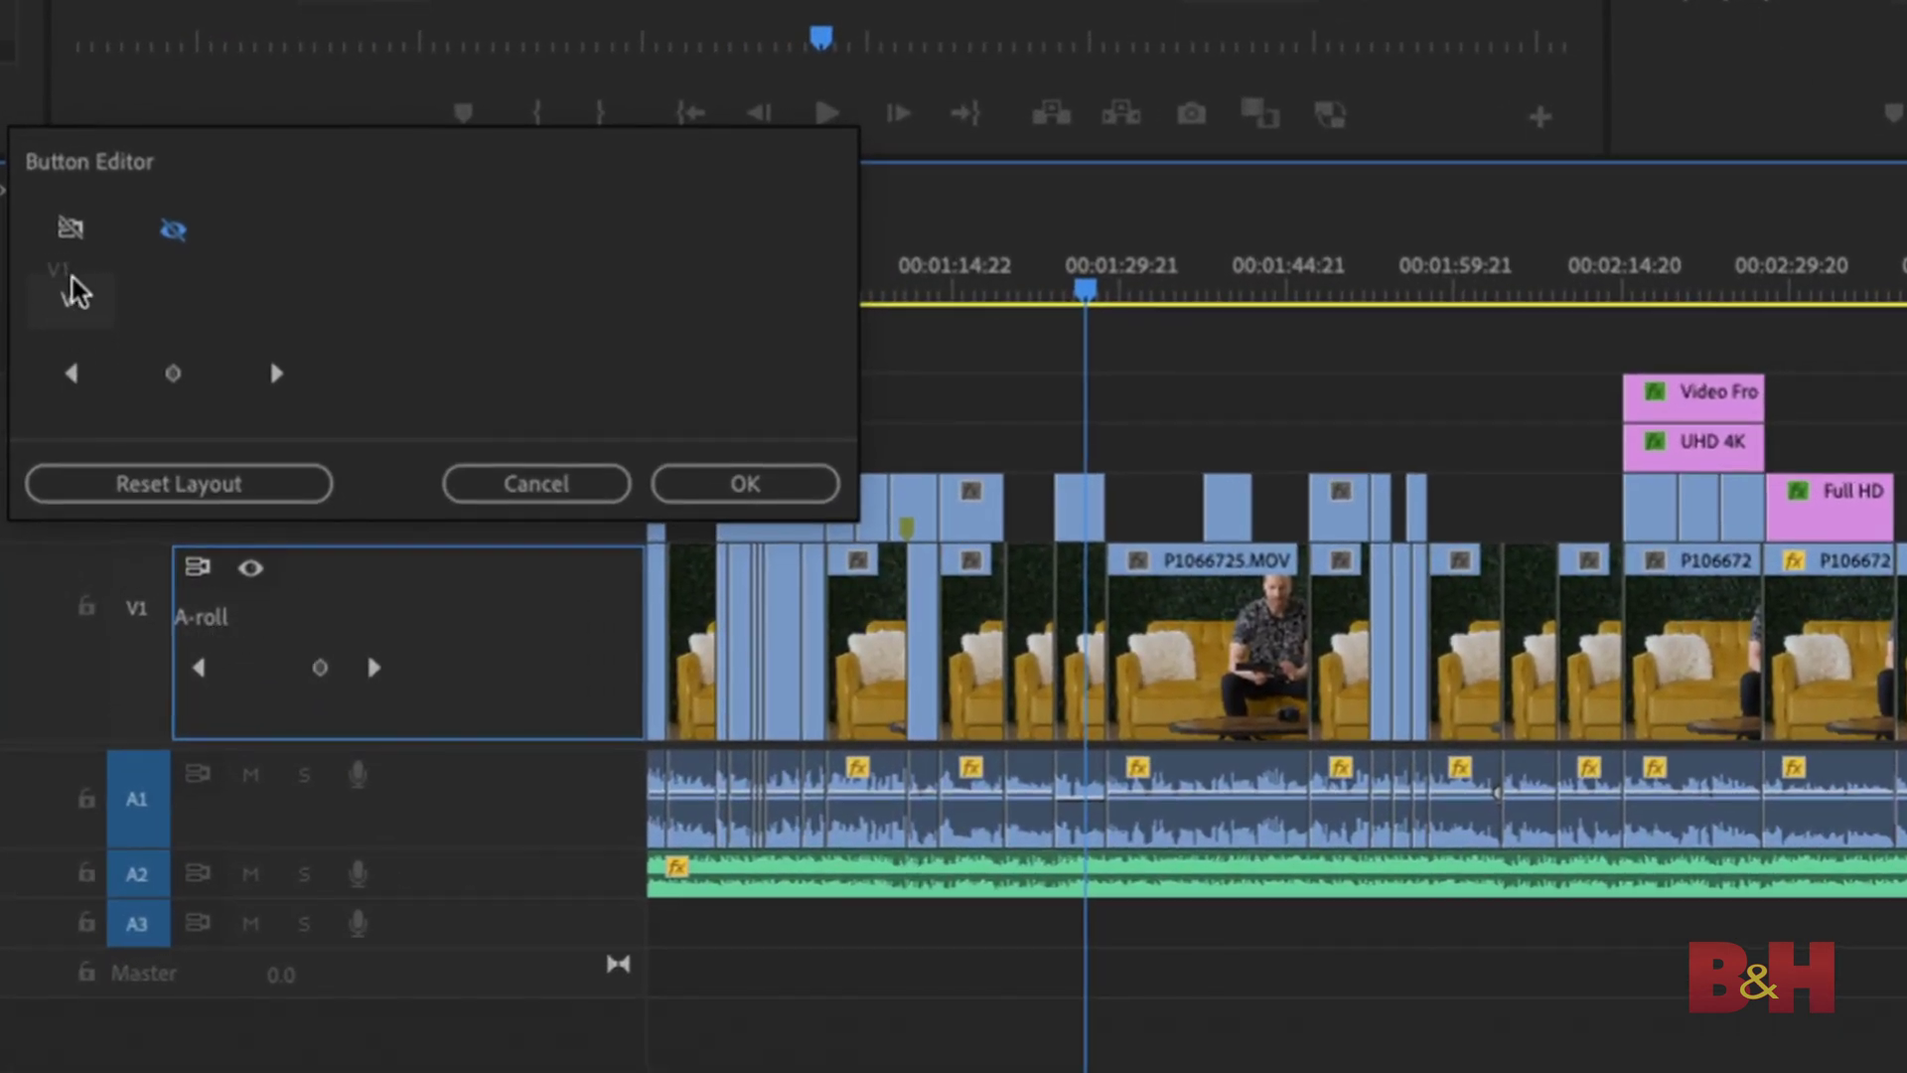
{"action": "left_click_drag", "start_coordinate": [74, 291], "coordinate": [72, 289]}
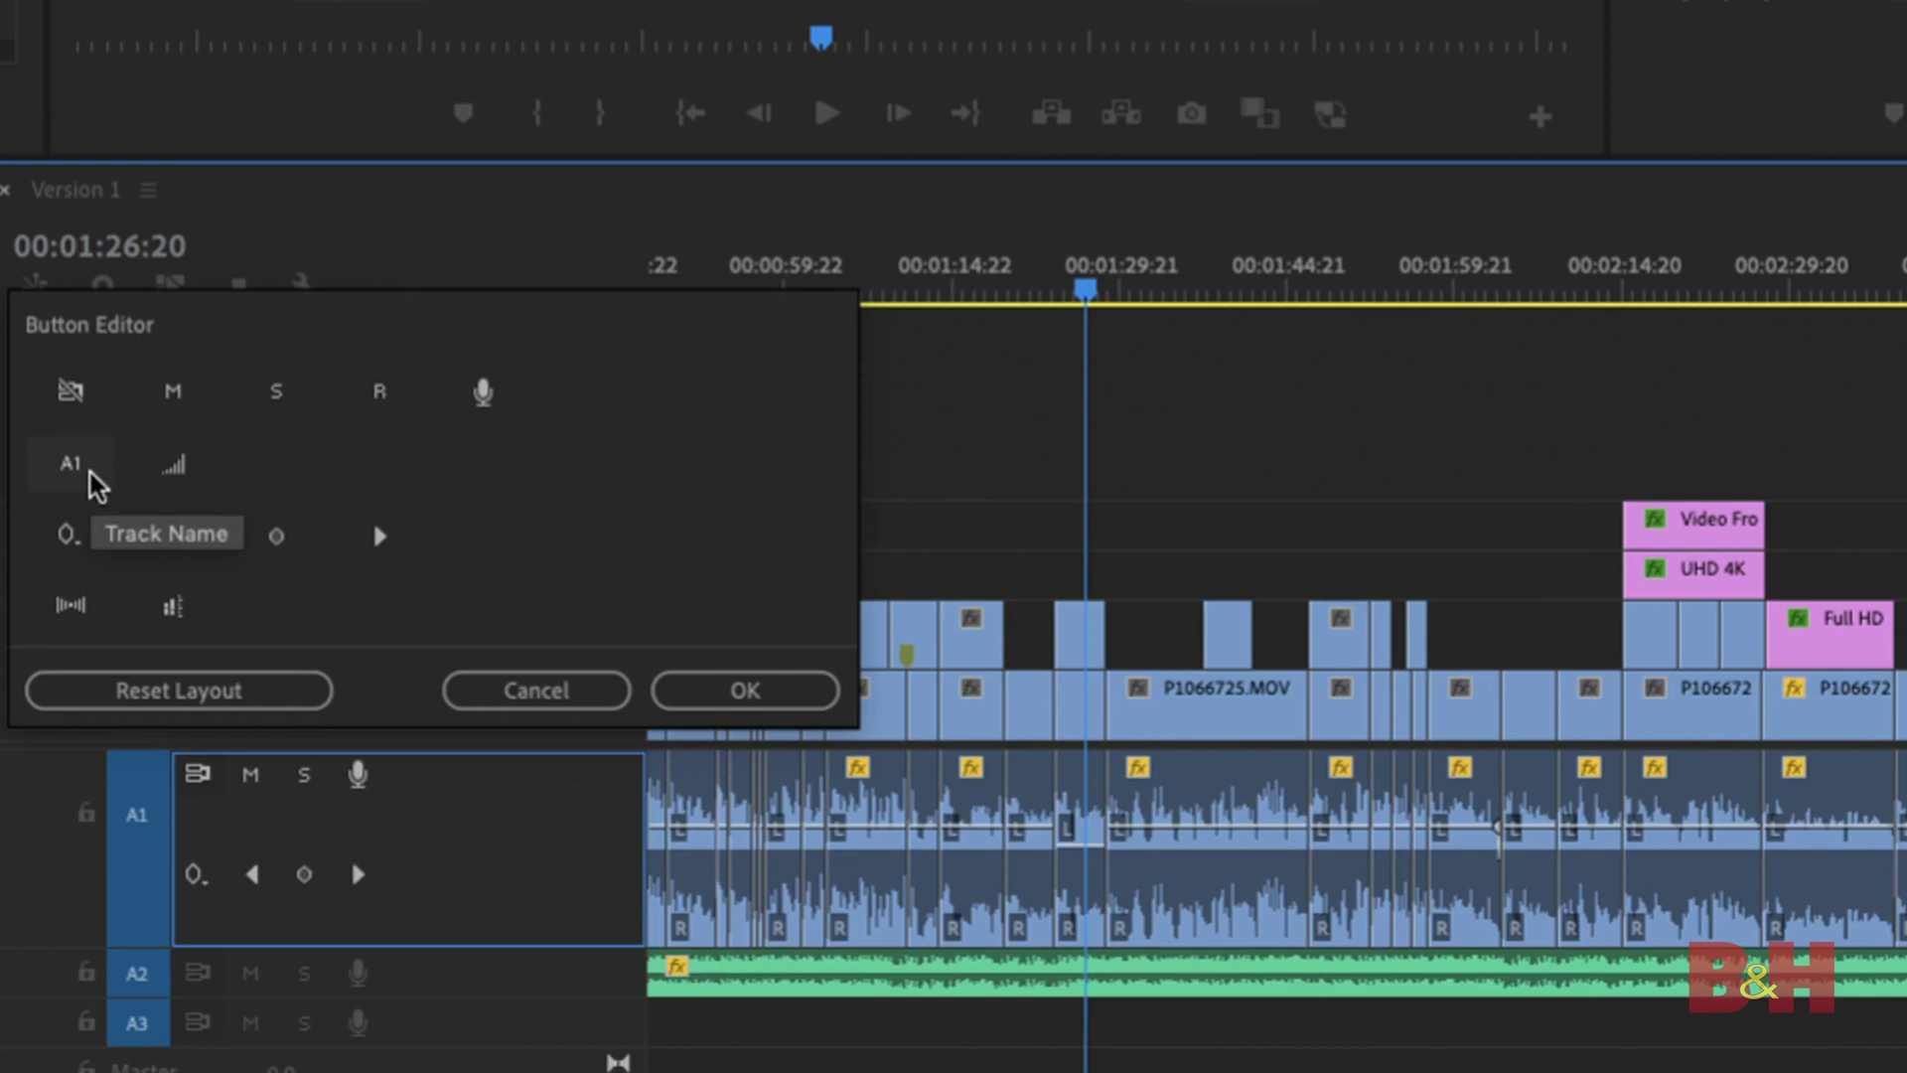
{"action": "left_click_drag", "start_coordinate": [96, 485], "coordinate": [467, 774]}
{"action": "left_click", "coordinate": [773, 703]}
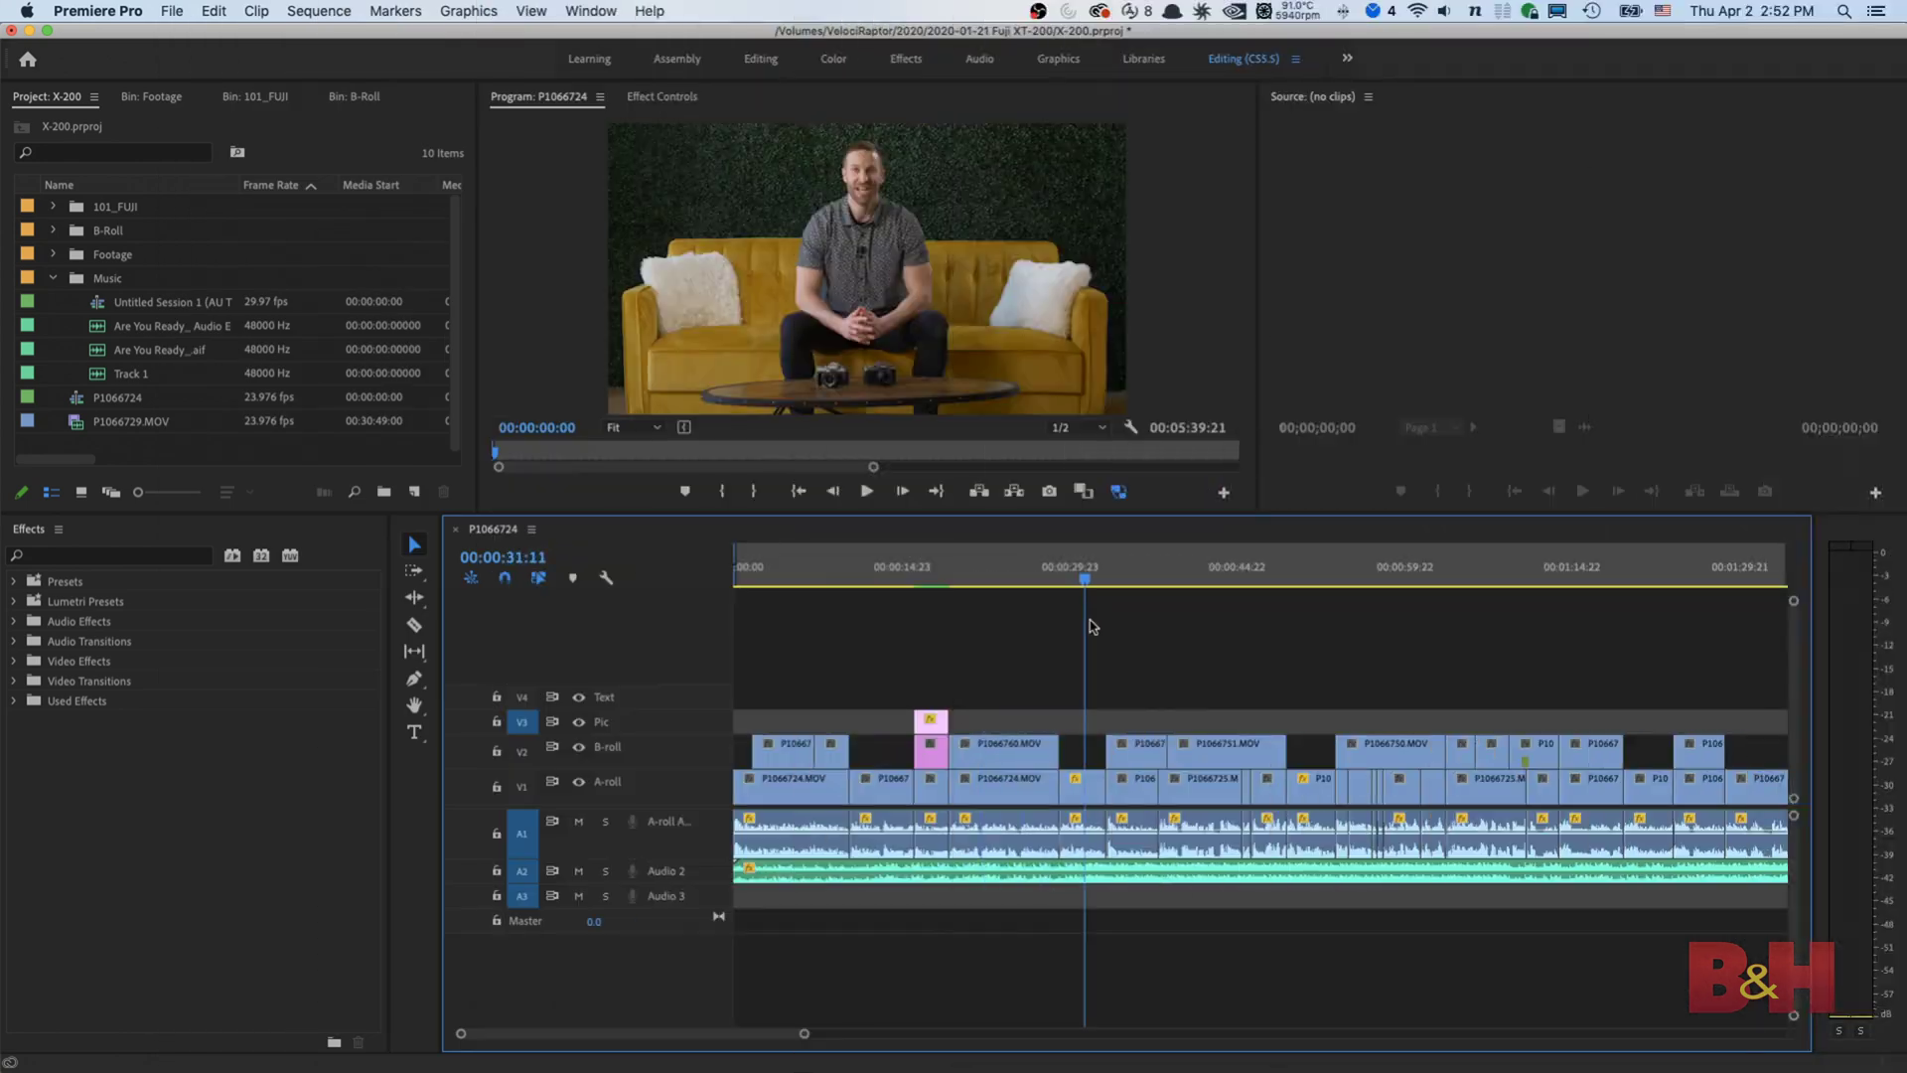
Play through the sequence and set rough out points, moving one to 00:02:54:22.
{"action": "key", "text": "space"}
{"action": "key", "text": "space"}
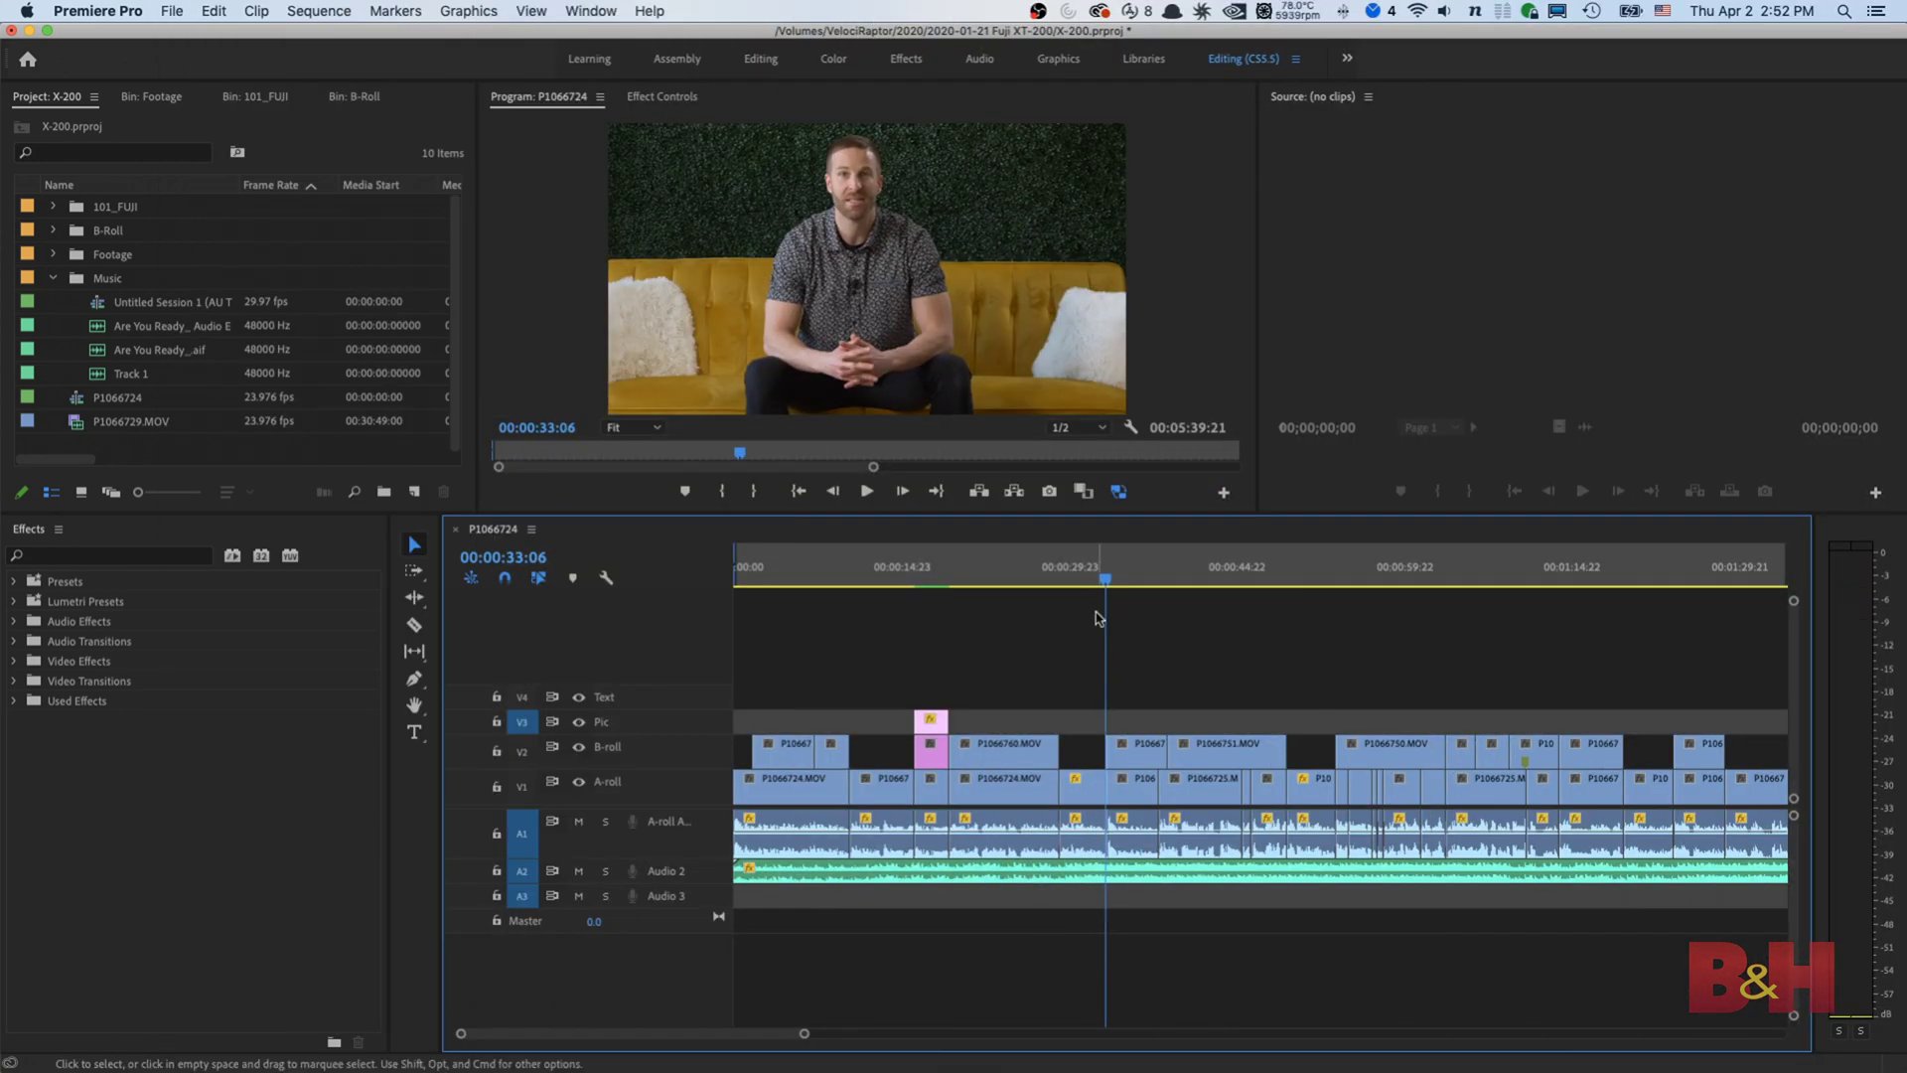
{"action": "key", "text": "o"}
{"action": "key", "text": "backslash"}
{"action": "left_click", "coordinate": [1205, 580]}
{"action": "key", "text": "space"}
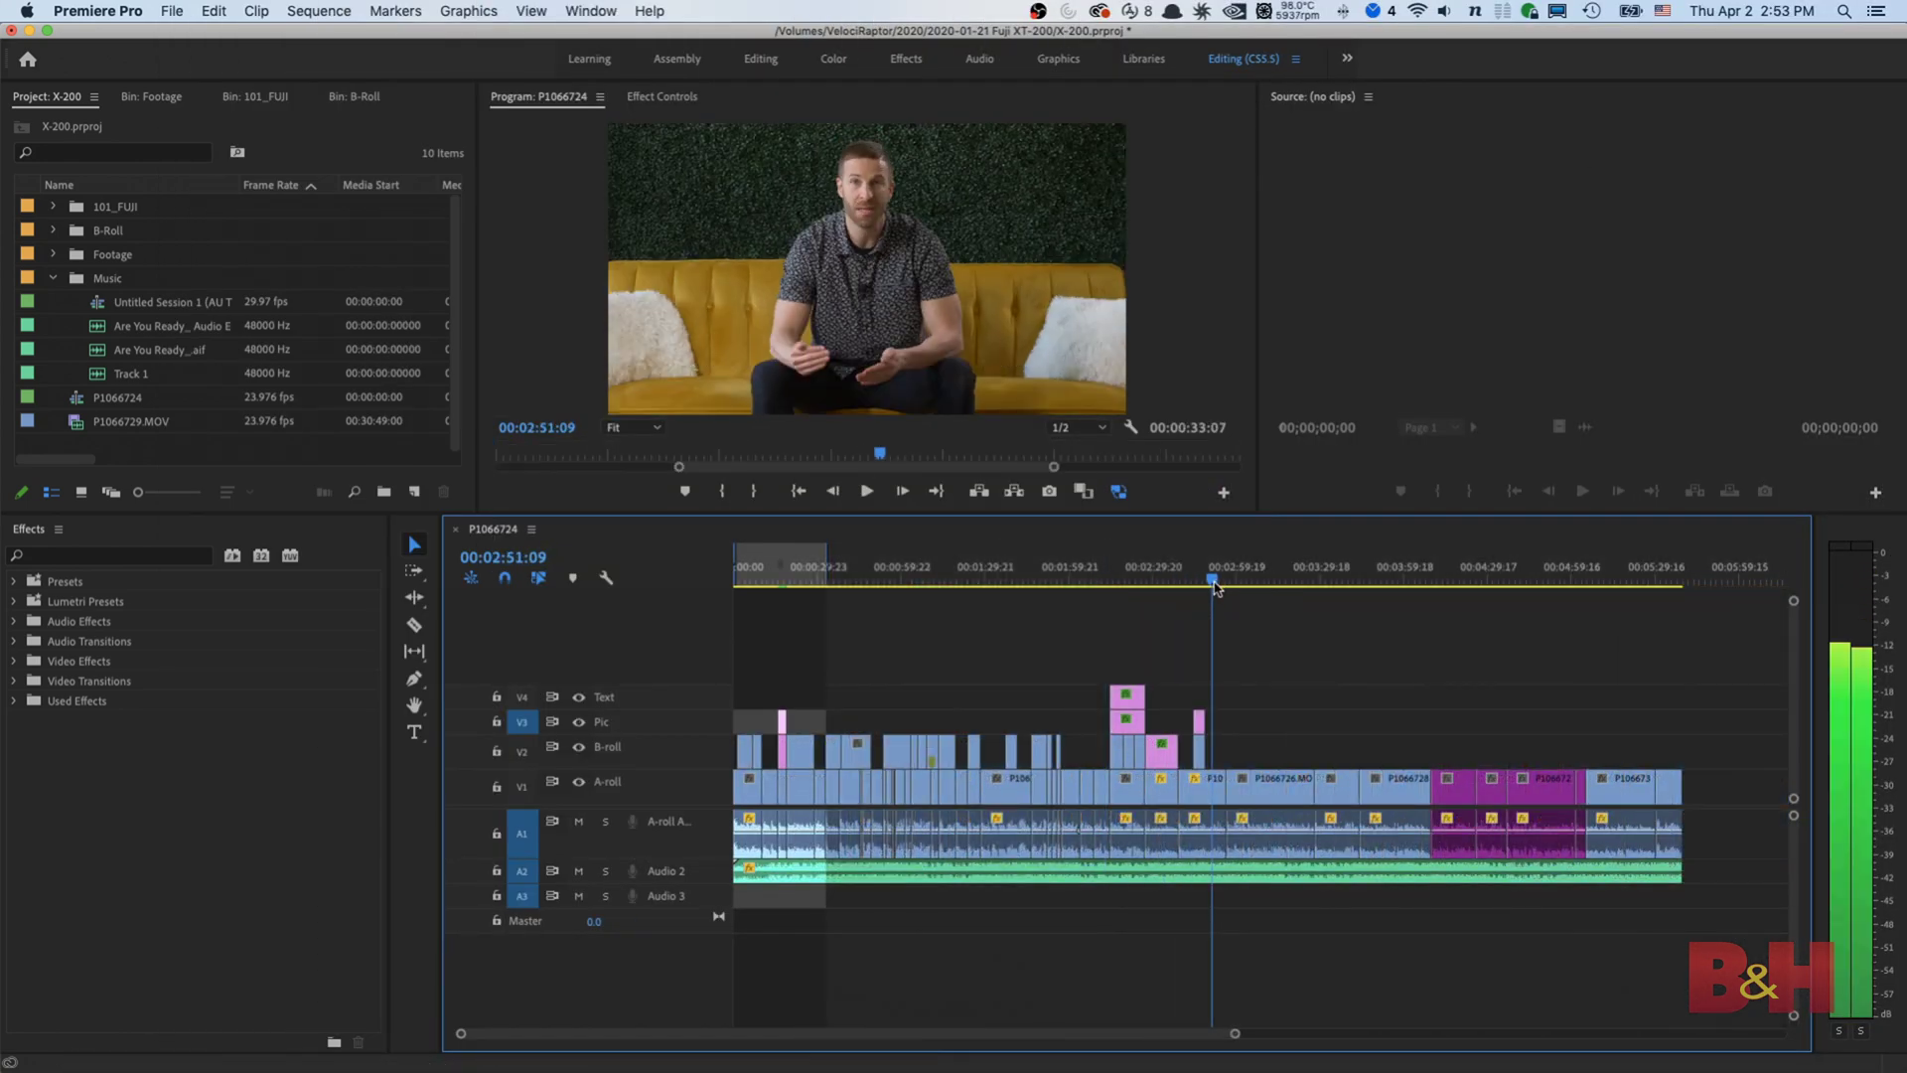
{"action": "left_click", "coordinate": [1222, 584]}
{"action": "key", "text": "space"}
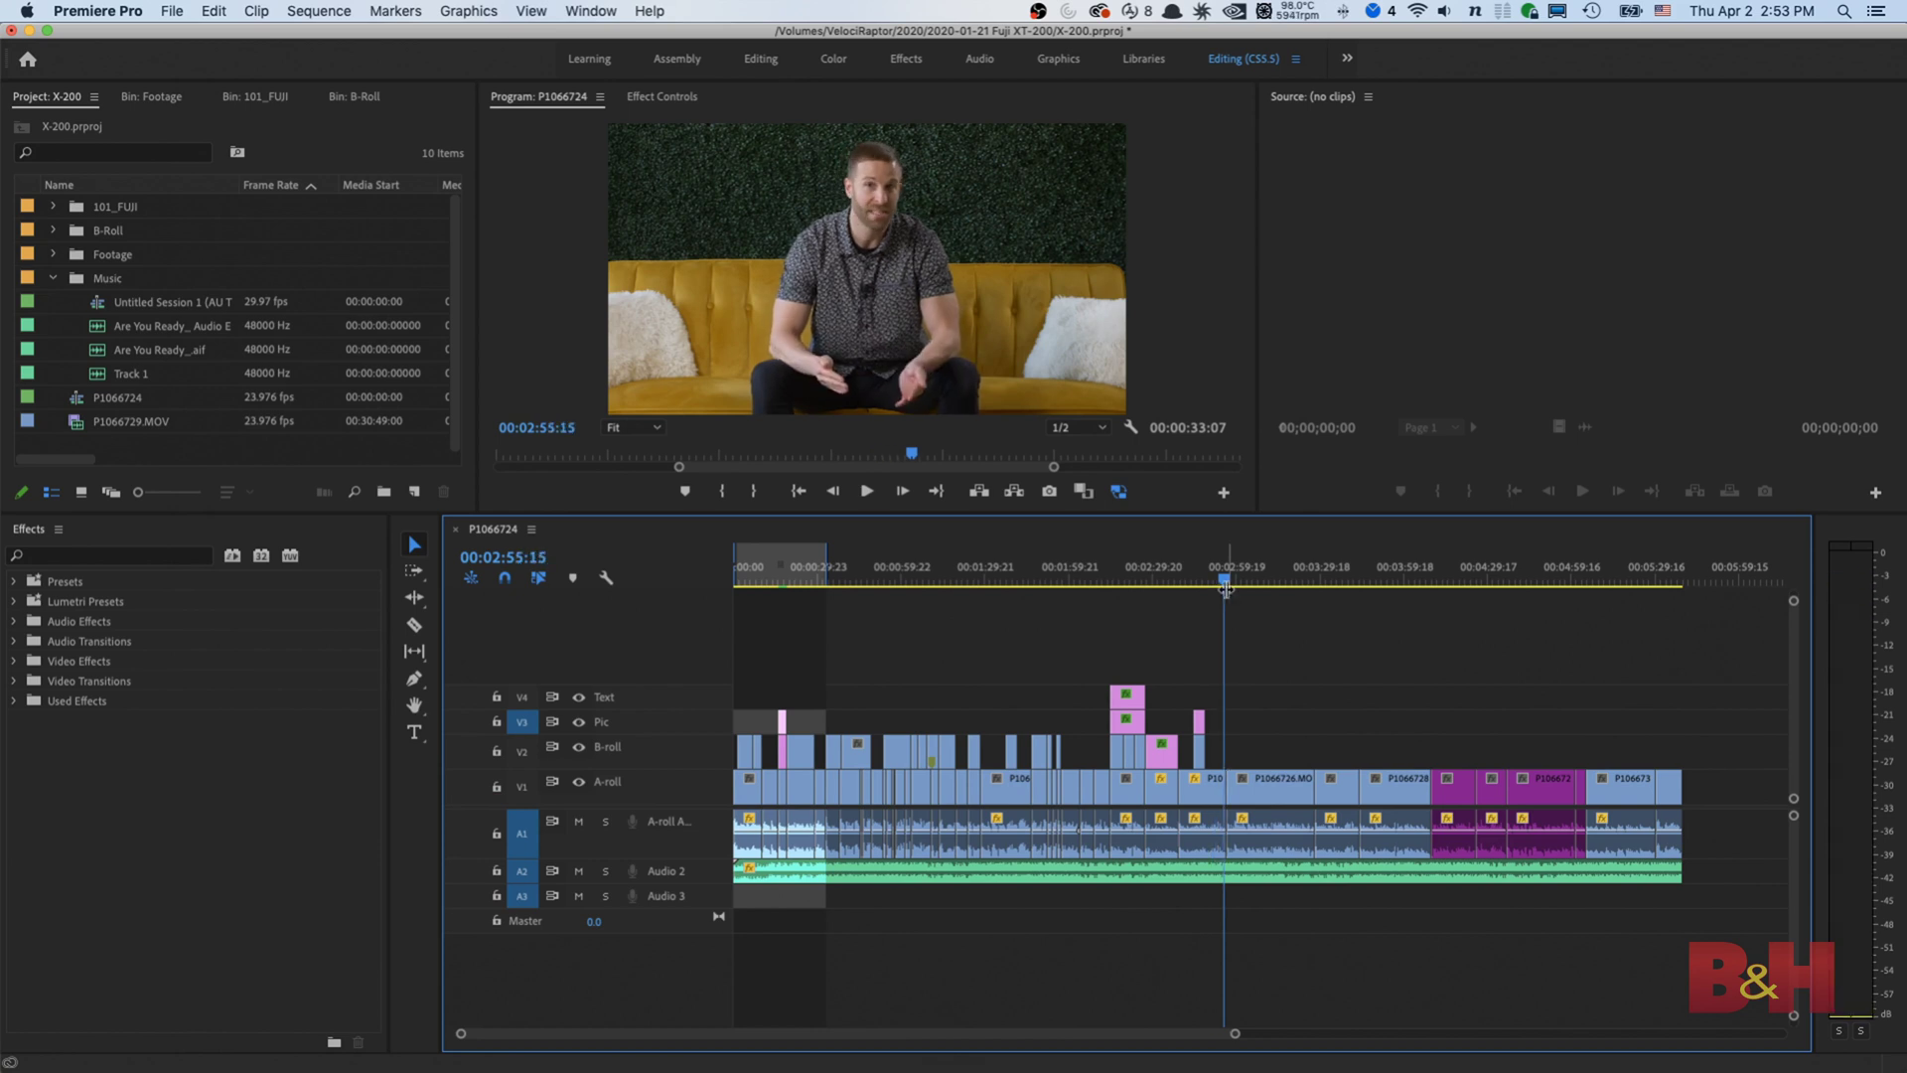
{"action": "key", "text": "o"}
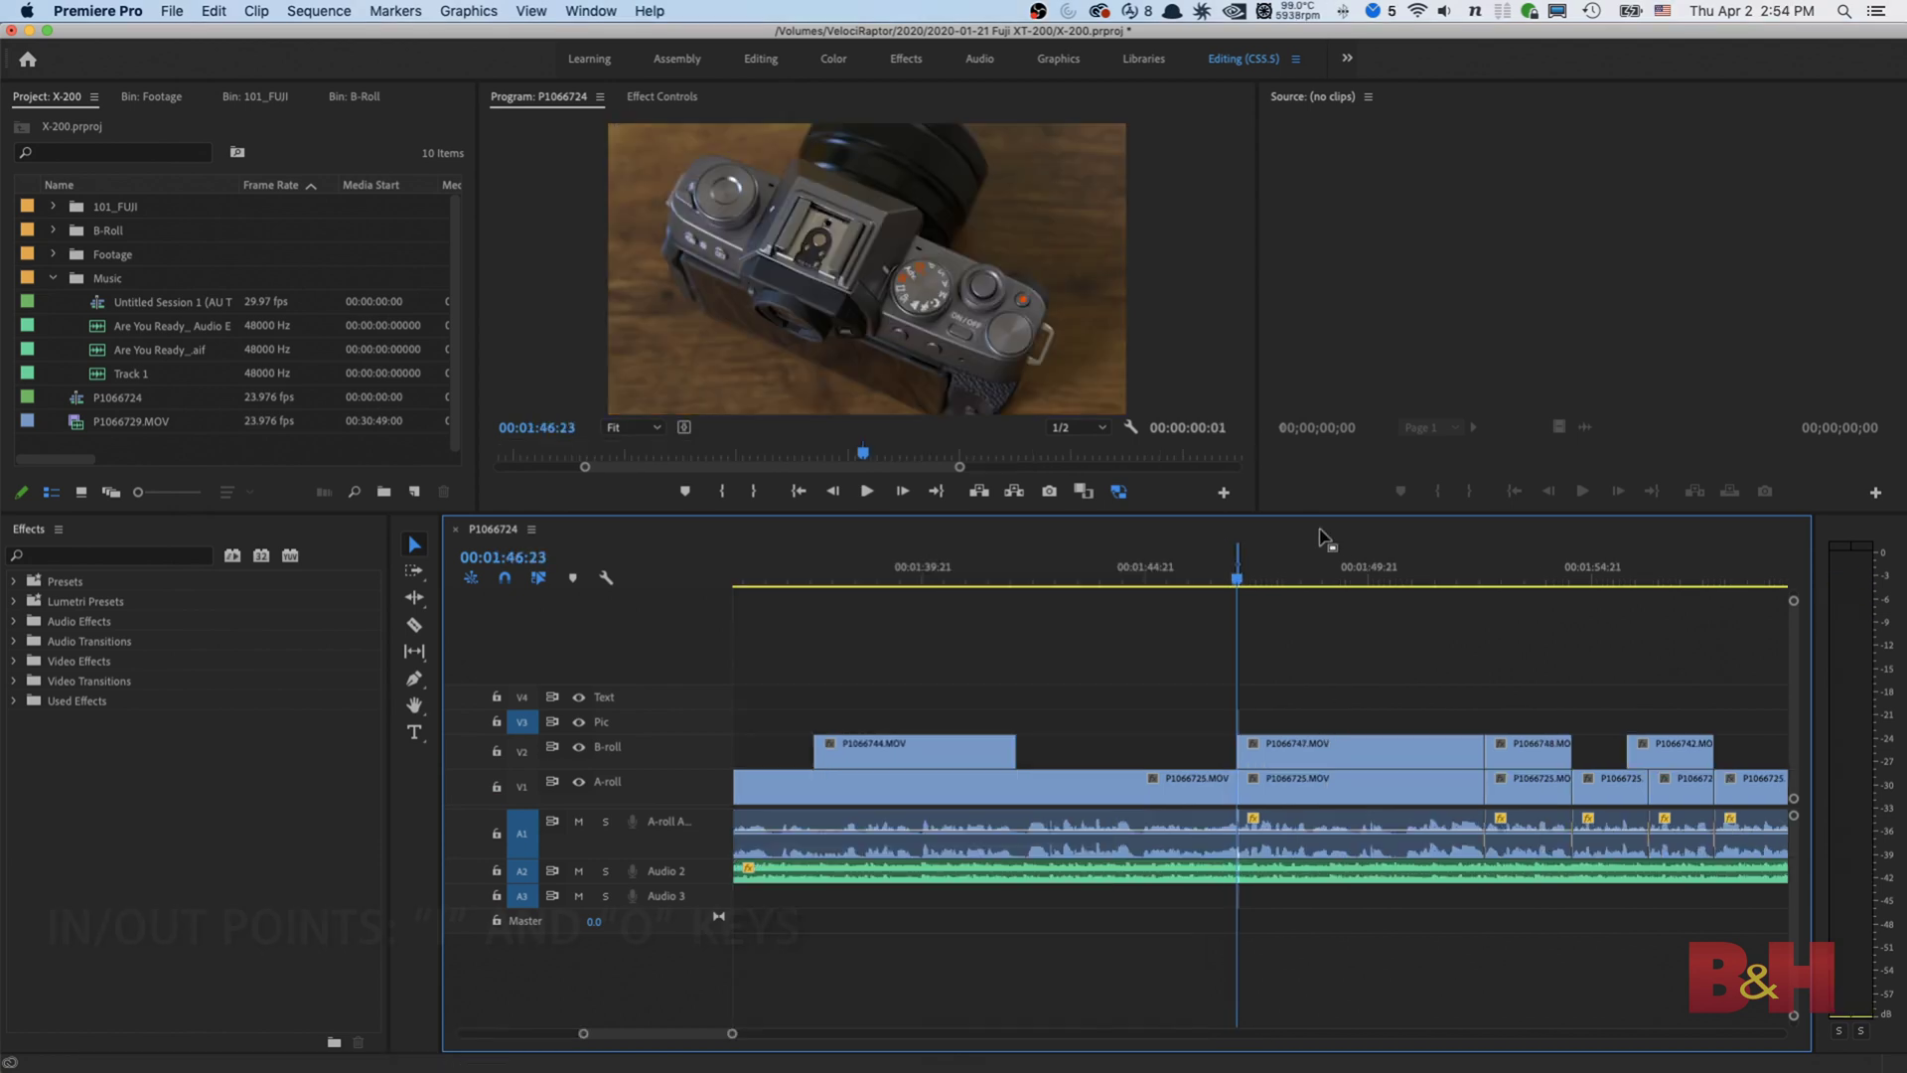
Refine the out point to 00:01:54:11 while zoomed in, then select P1066747 and P1066725.
{"action": "left_click_drag", "start_coordinate": [1510, 583], "coordinate": [1570, 589]}
{"action": "key", "text": "="}
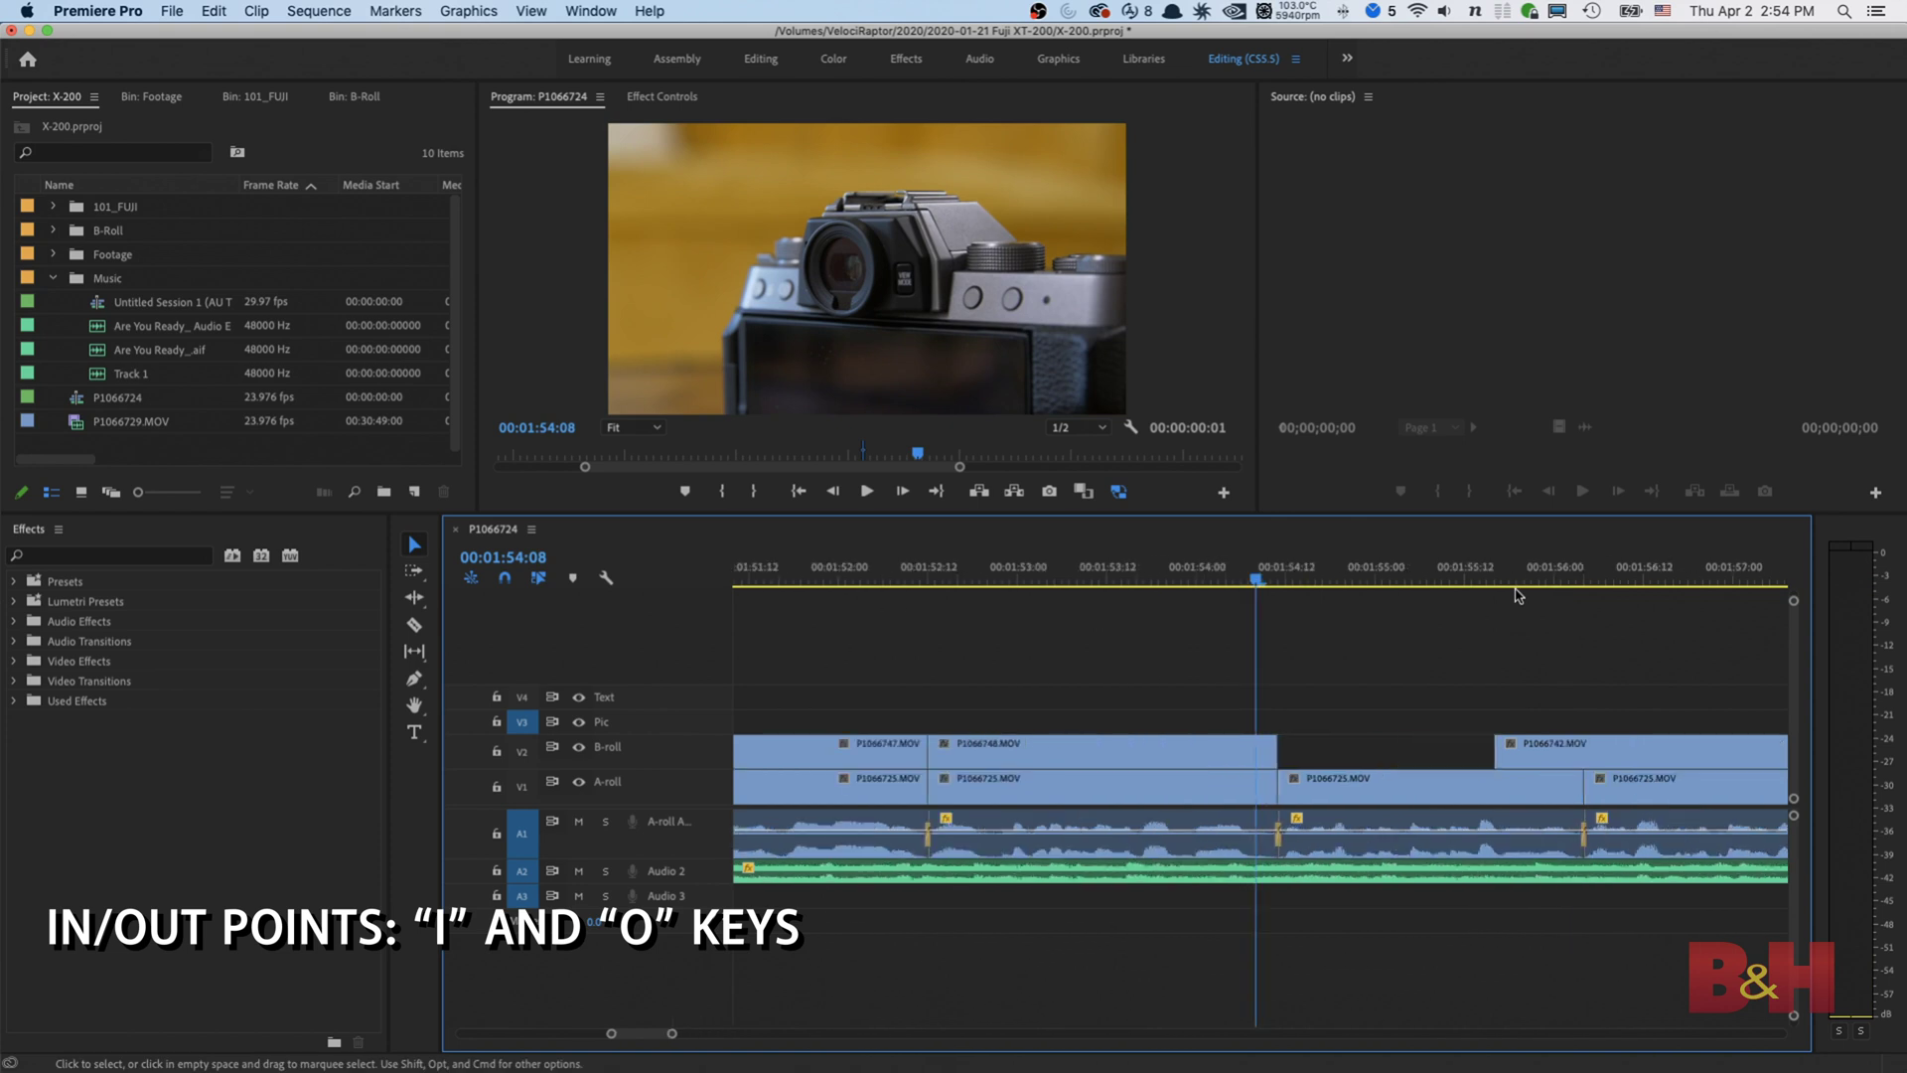
{"action": "key", "text": "Right"}
{"action": "key", "text": "Right"}
{"action": "key", "text": "Right"}
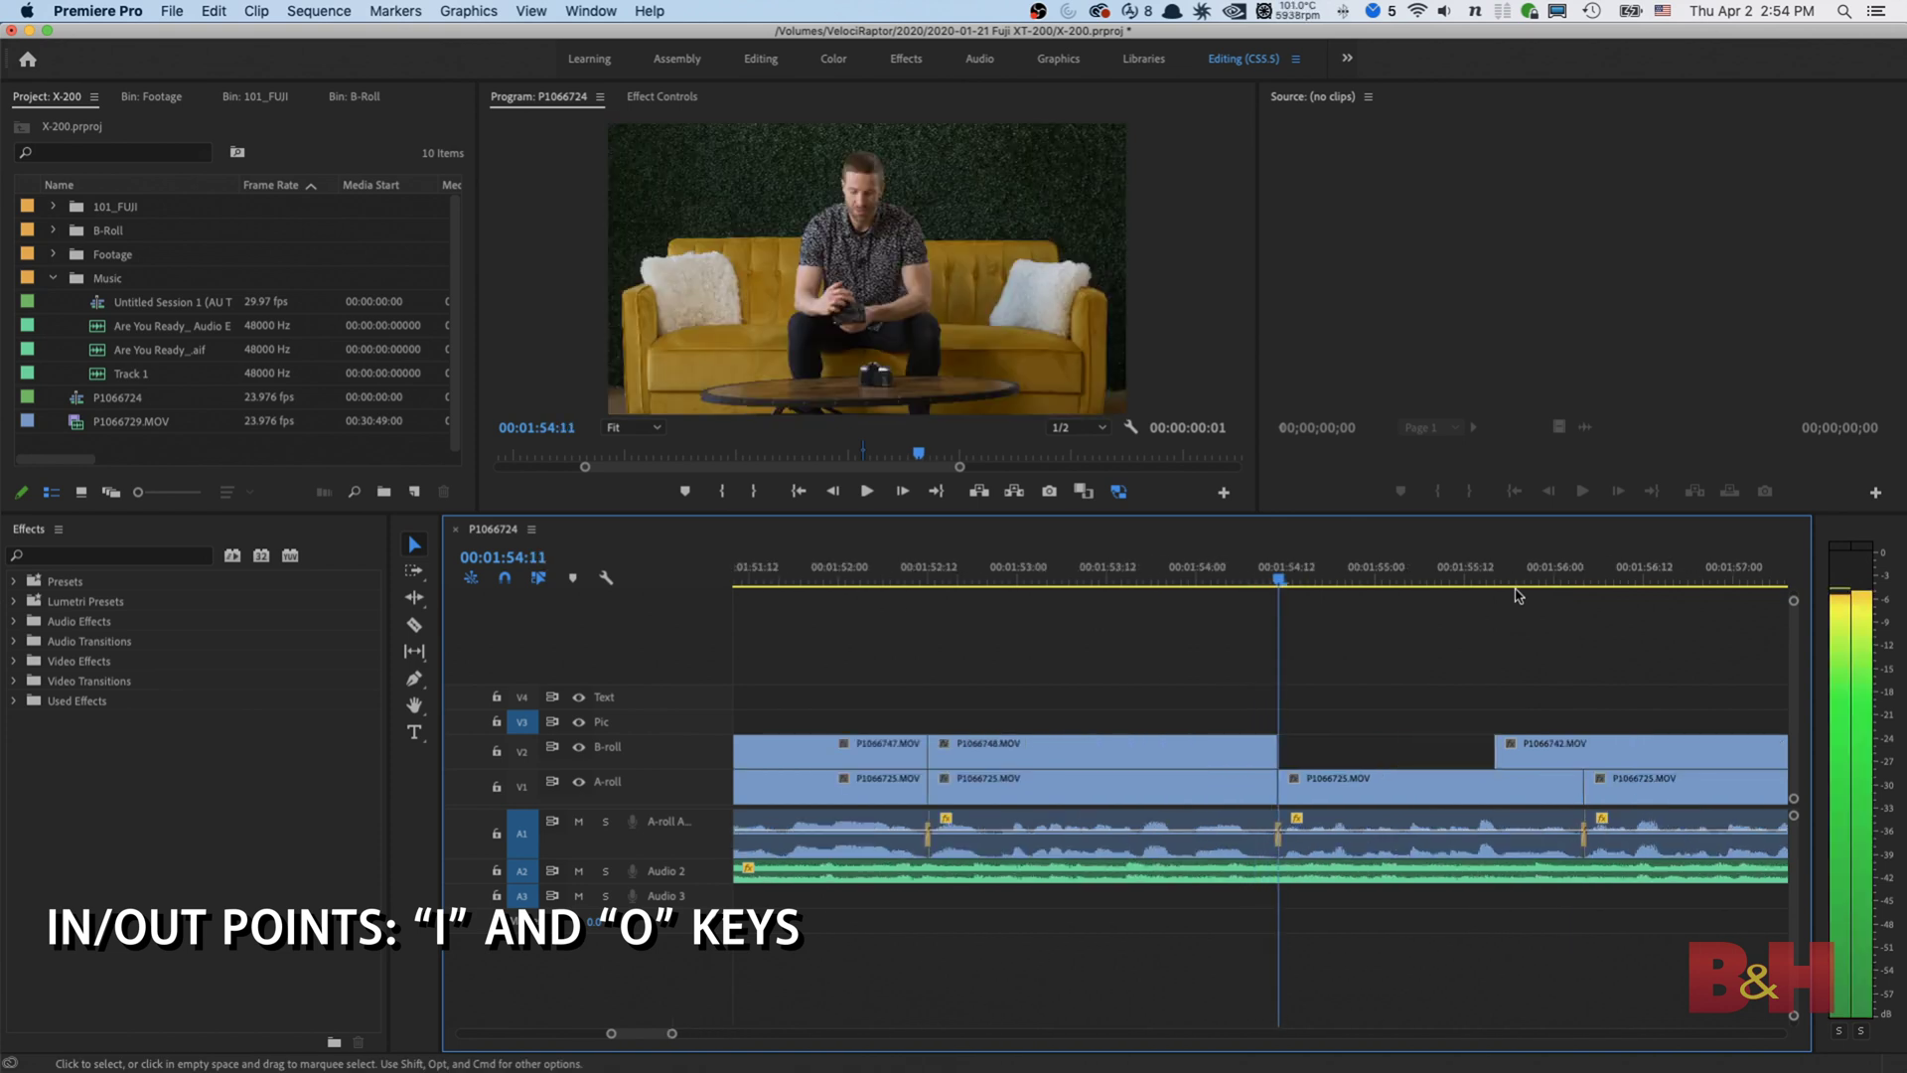
{"action": "key", "text": "o"}
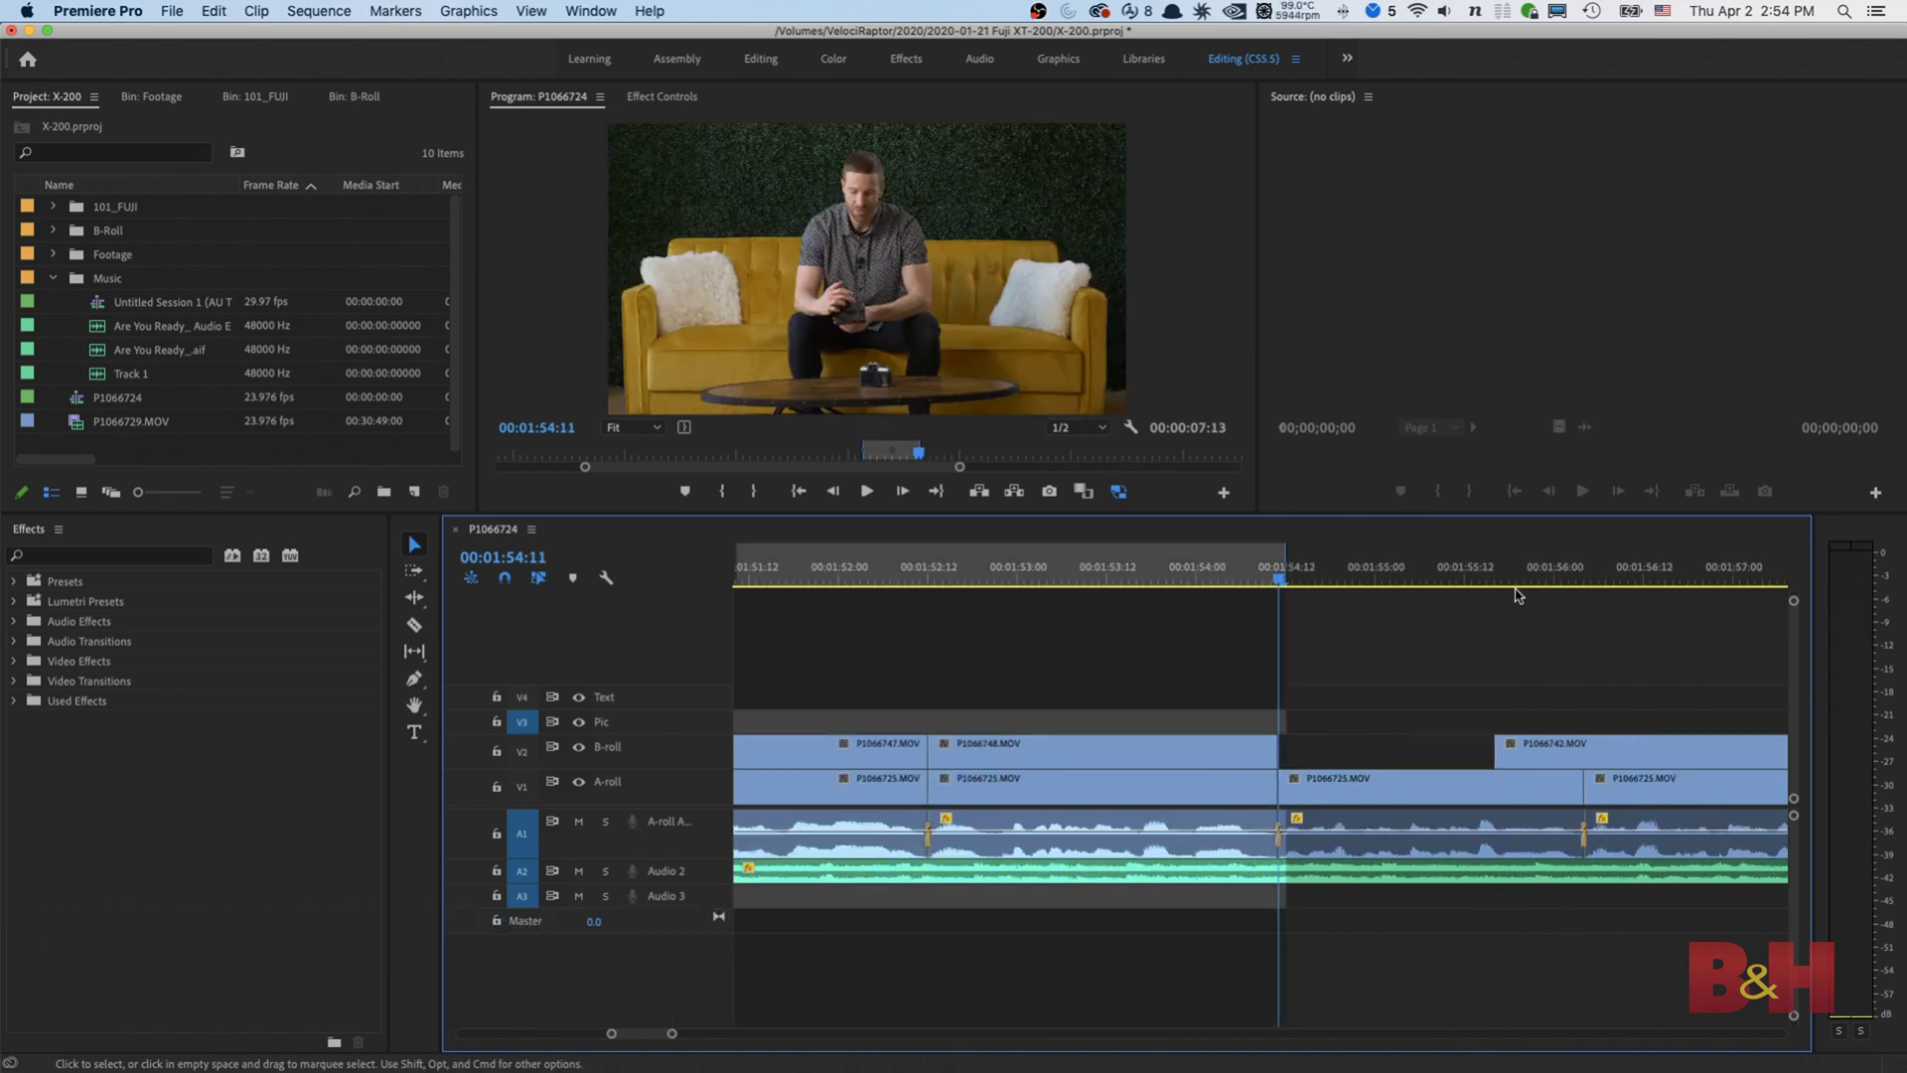
{"action": "key", "text": "="}
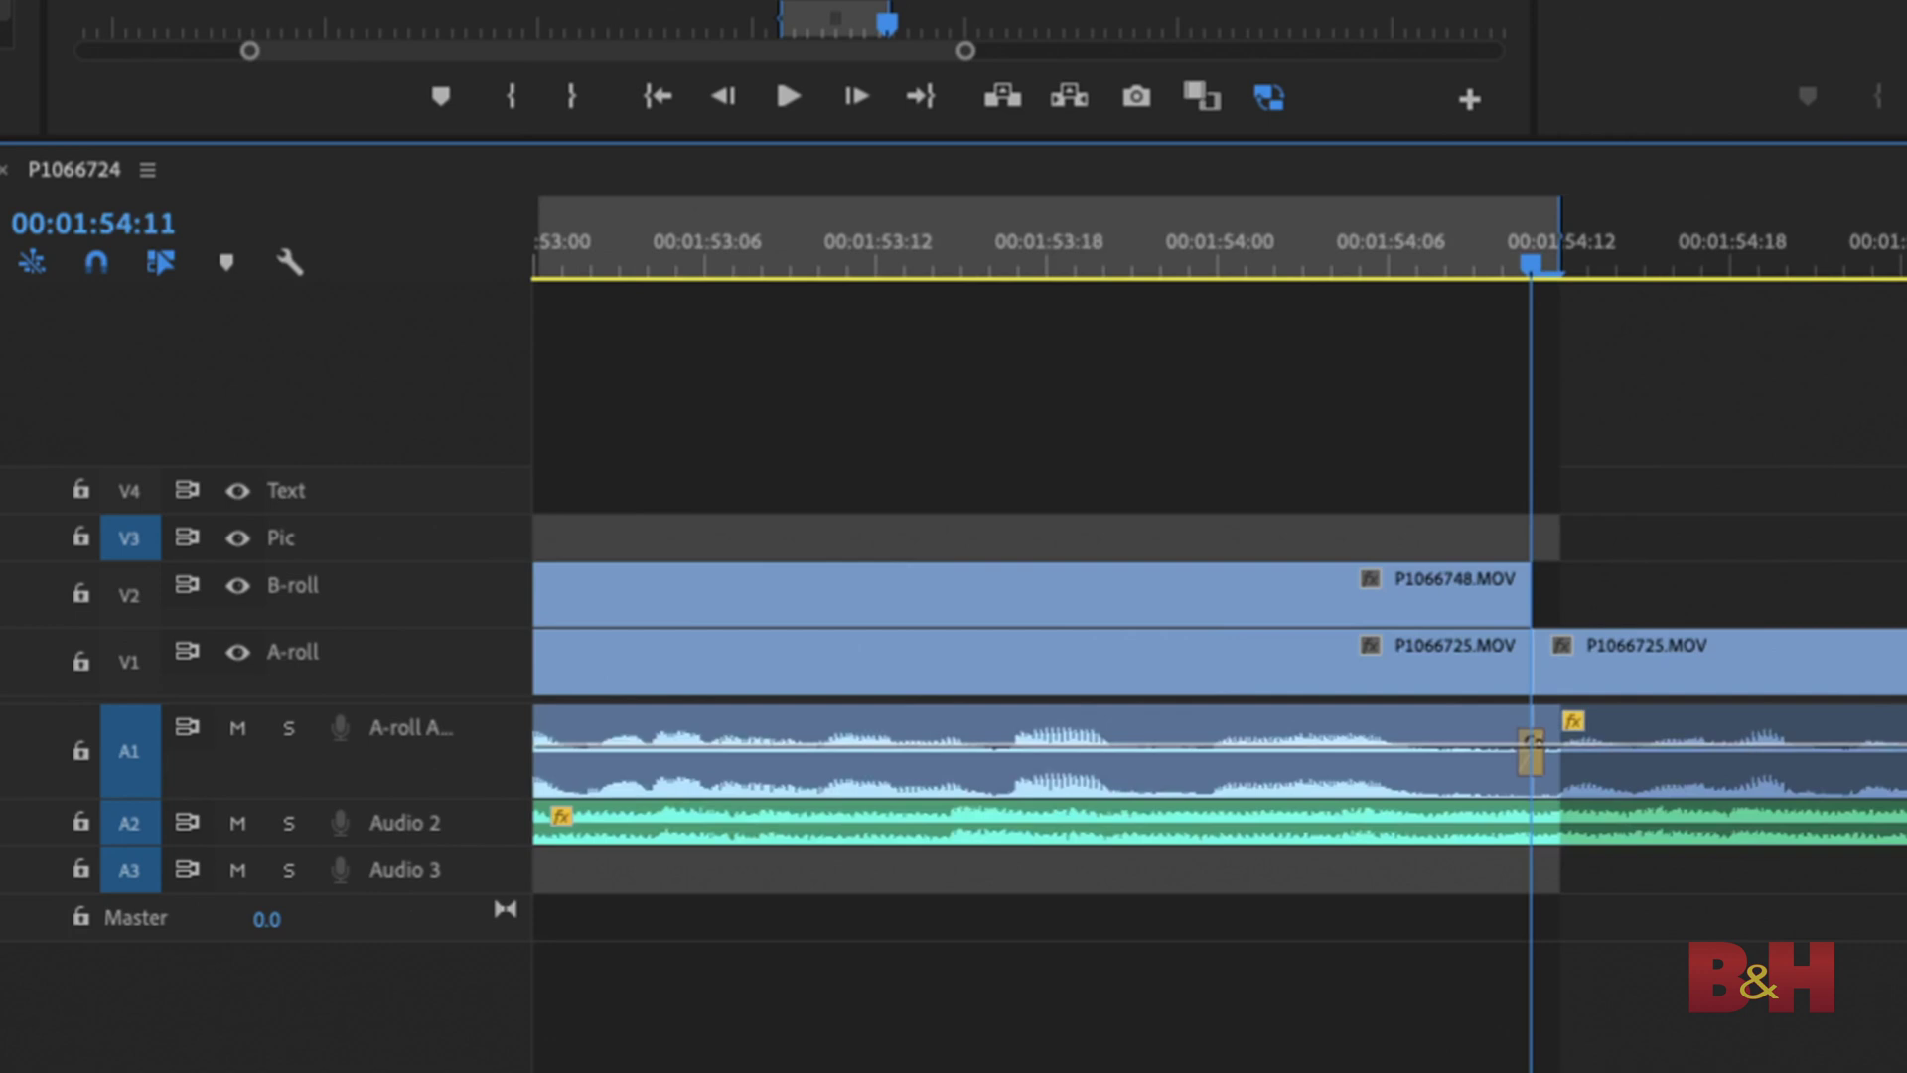
{"action": "left_click_drag", "start_coordinate": [980, 661], "coordinate": [1025, 838]}
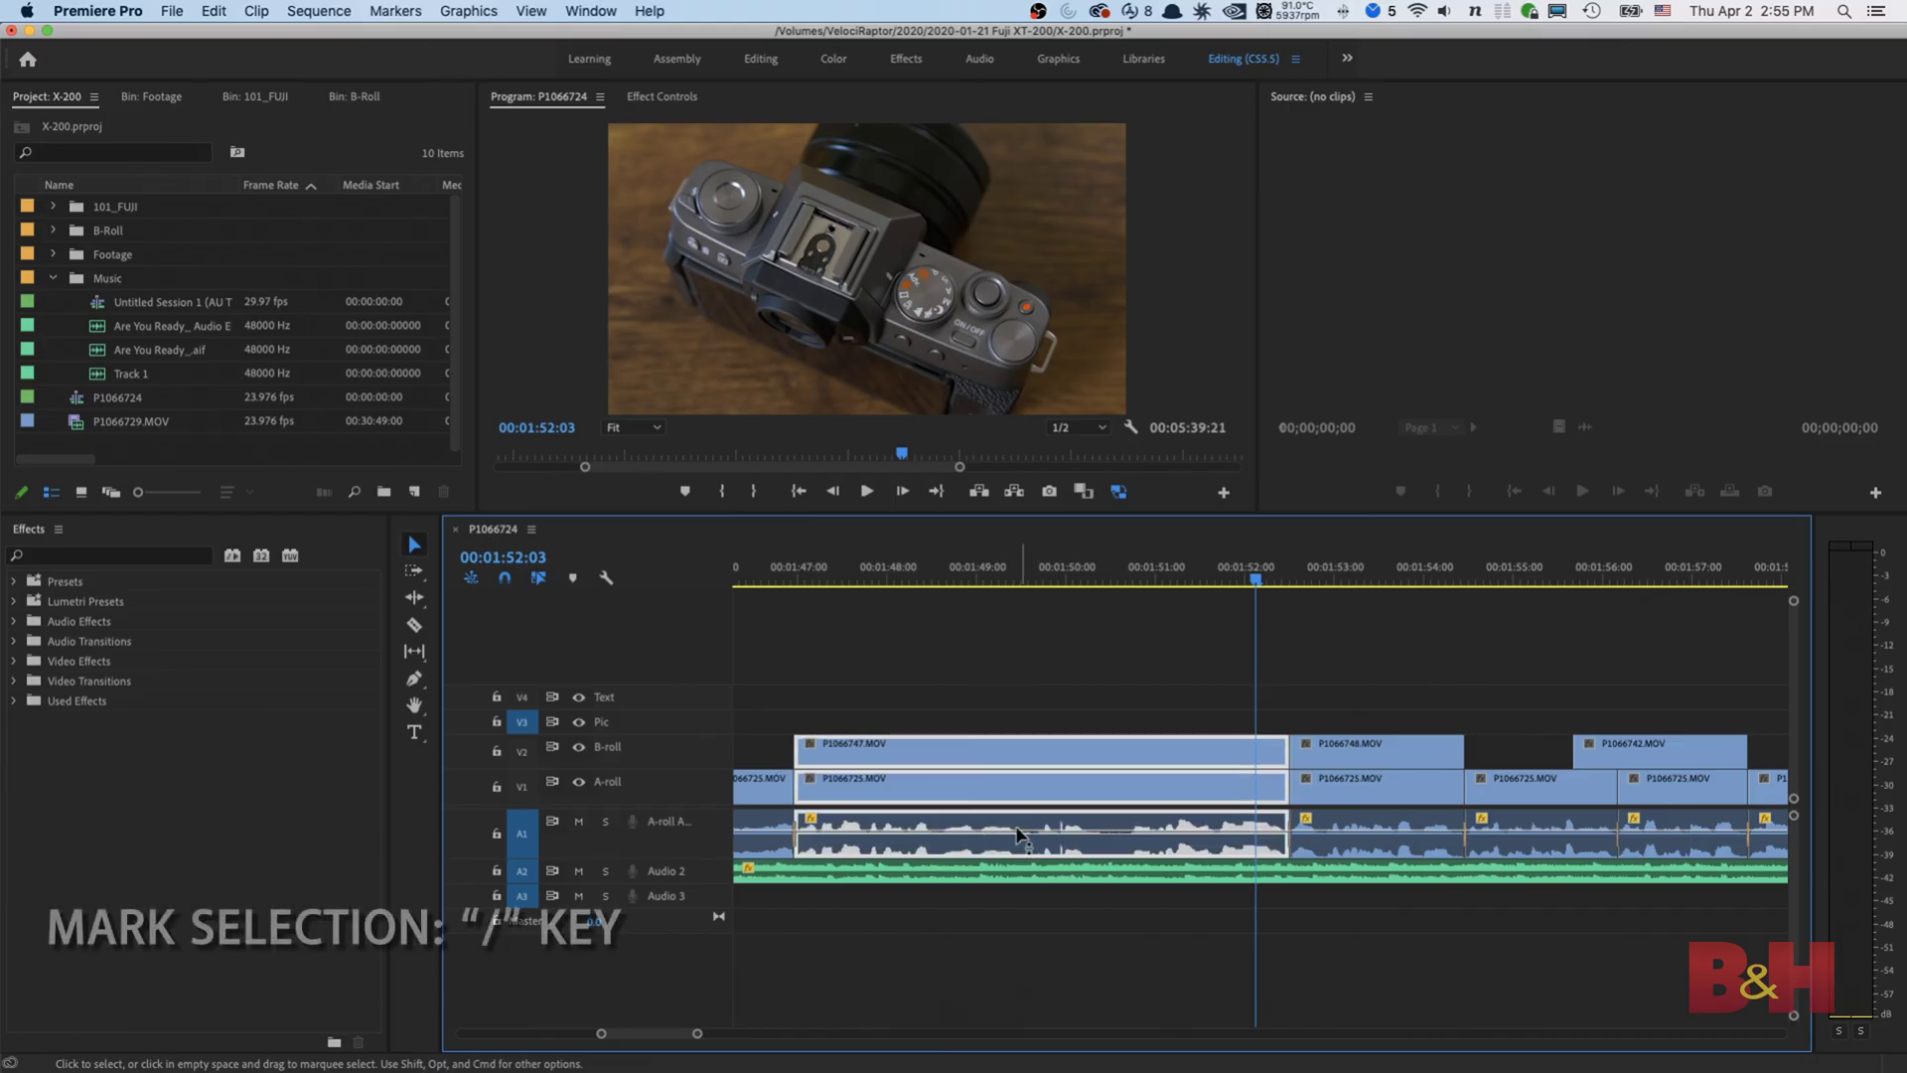
Mark In/Out around selected clips, clear it, and re-mark around P1066748 and P1066725.
{"action": "key", "text": "slash"}
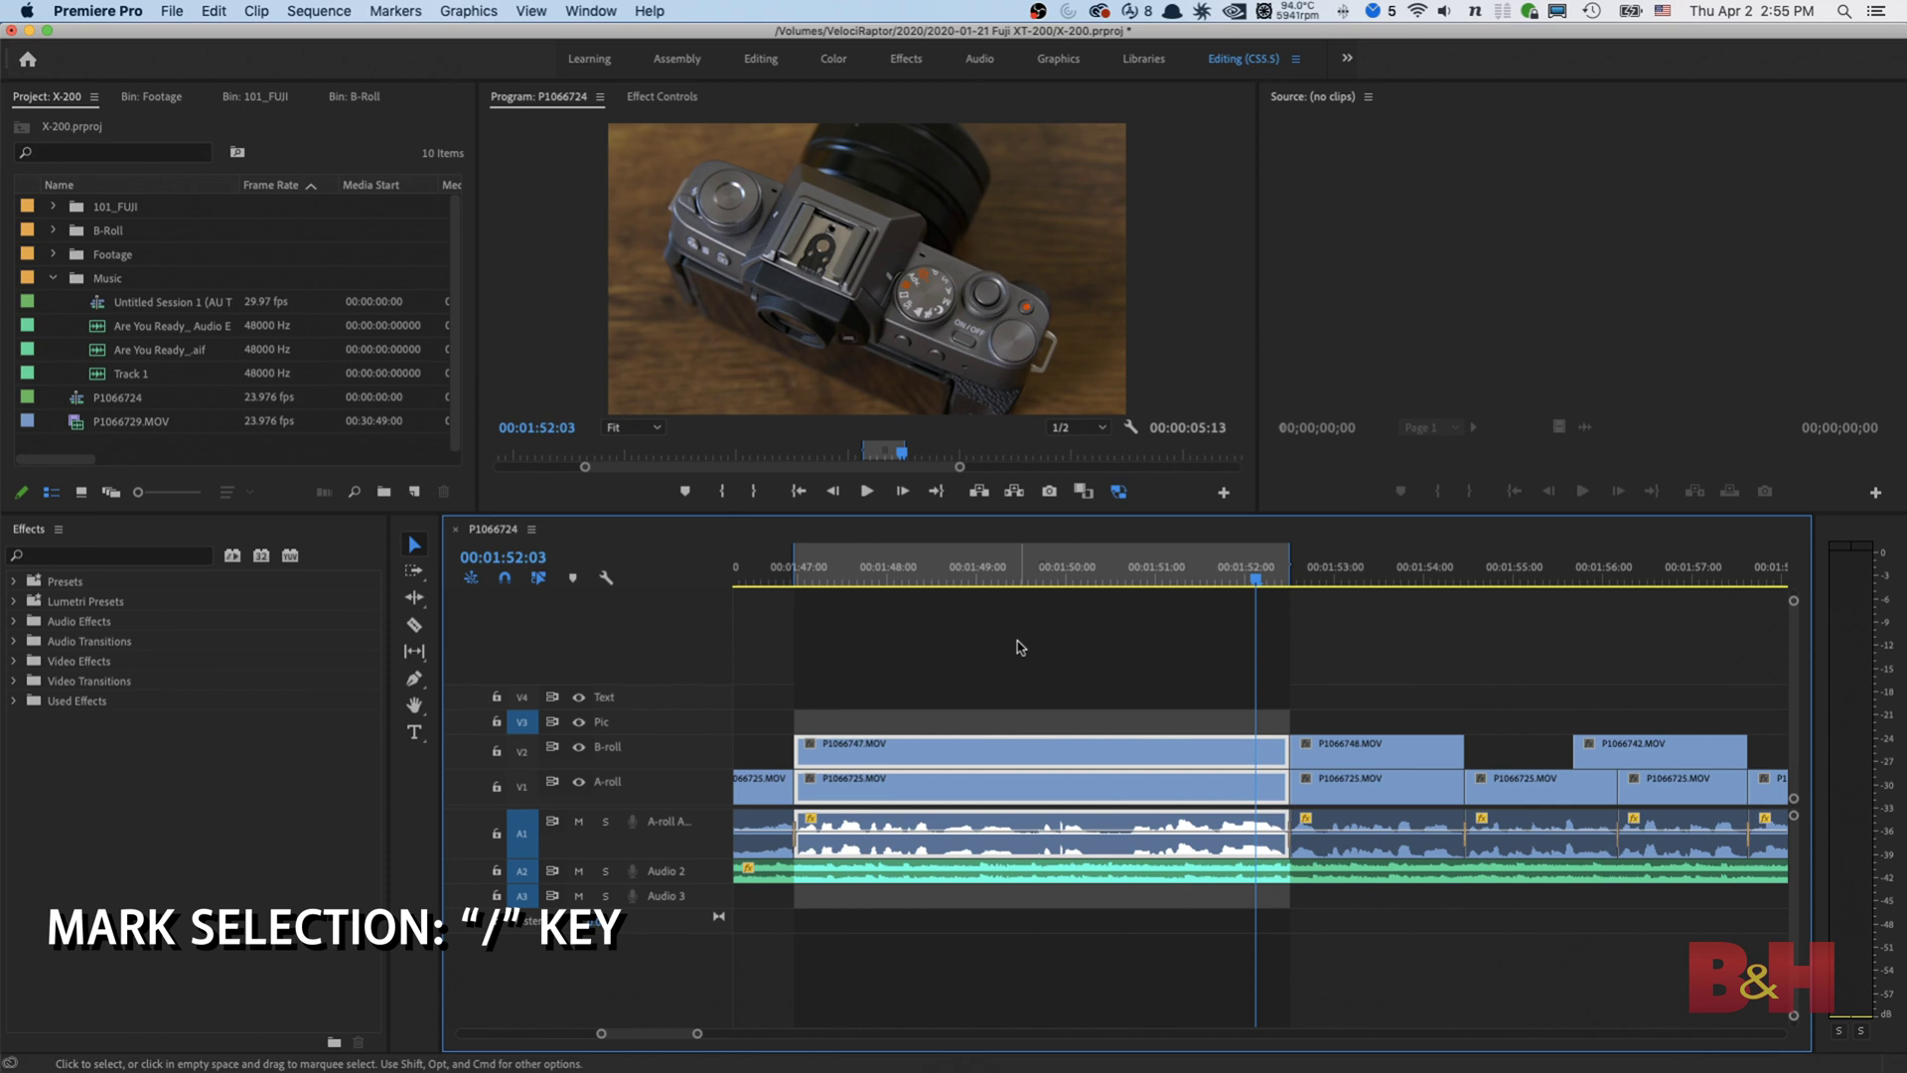
{"action": "key", "text": "alt+x"}
{"action": "left_click_drag", "start_coordinate": [1370, 658], "coordinate": [1373, 841]}
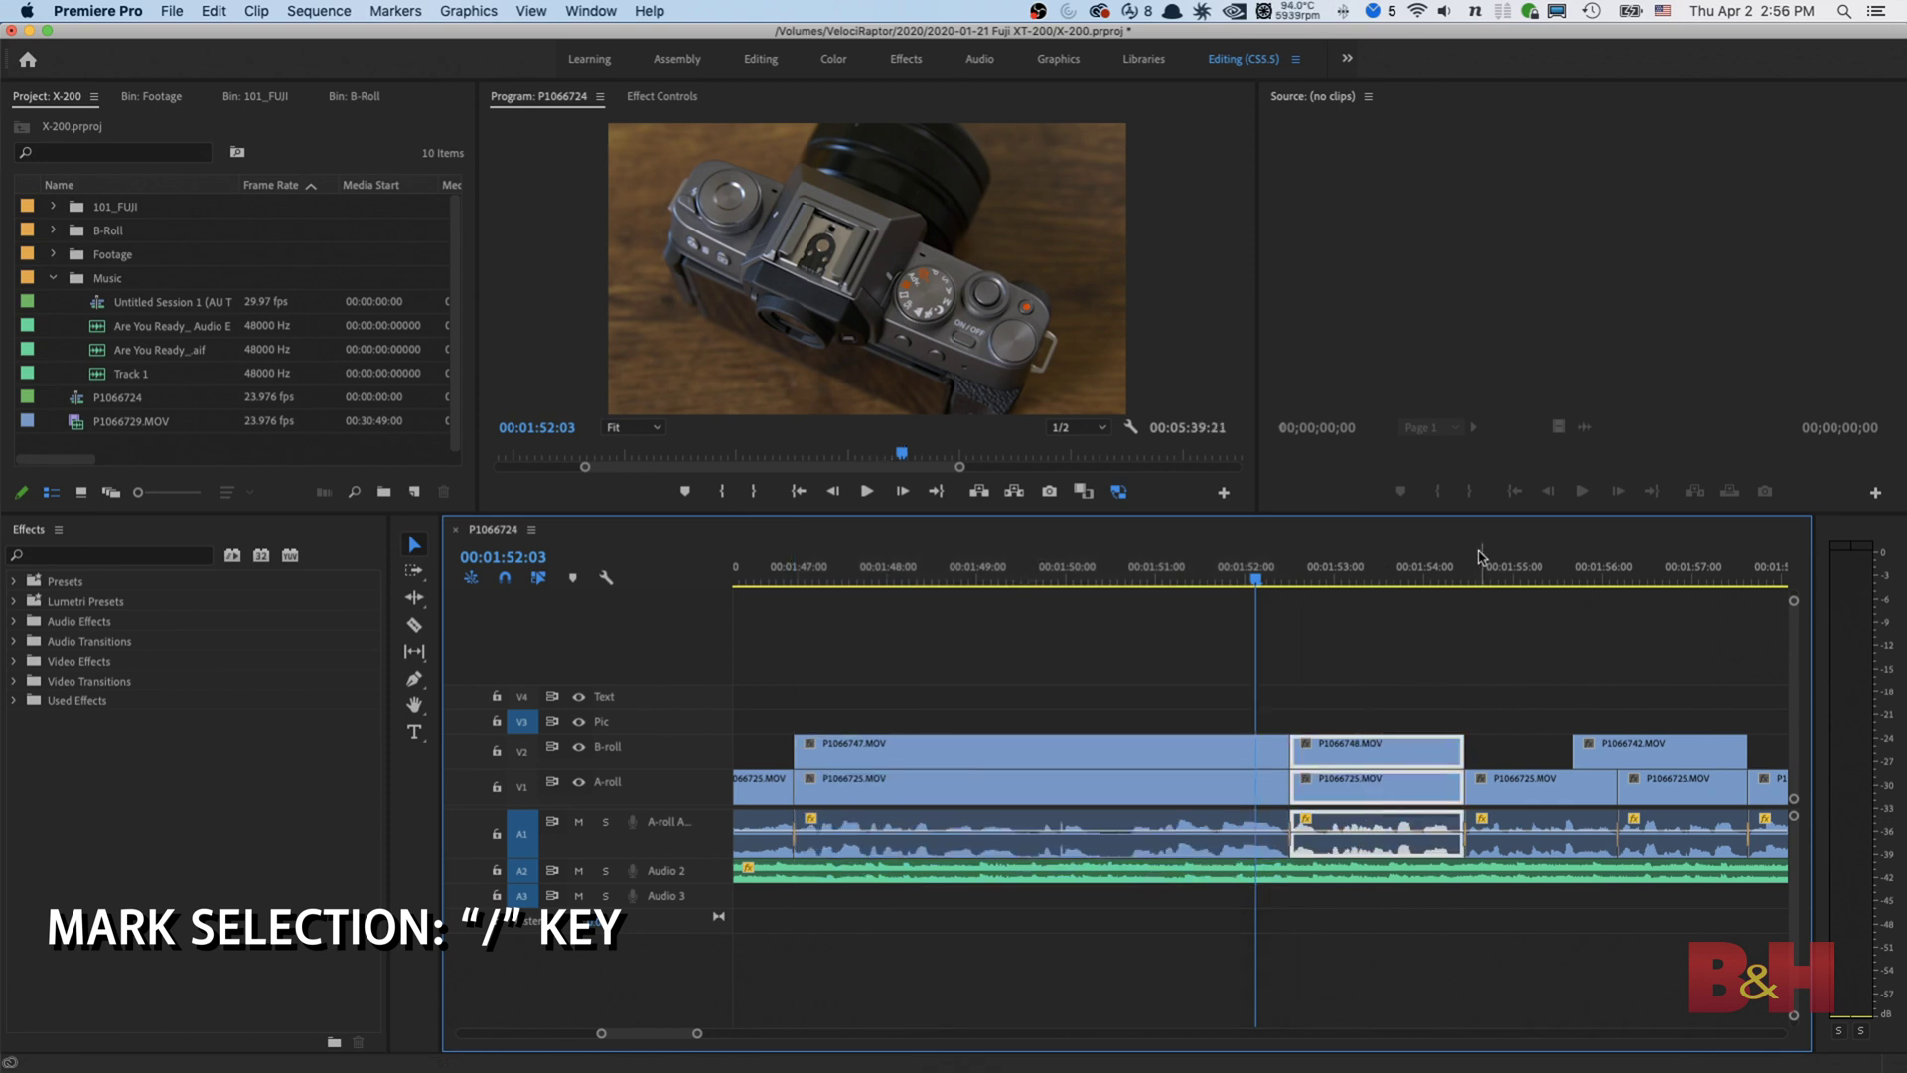
{"action": "key", "text": "slash"}
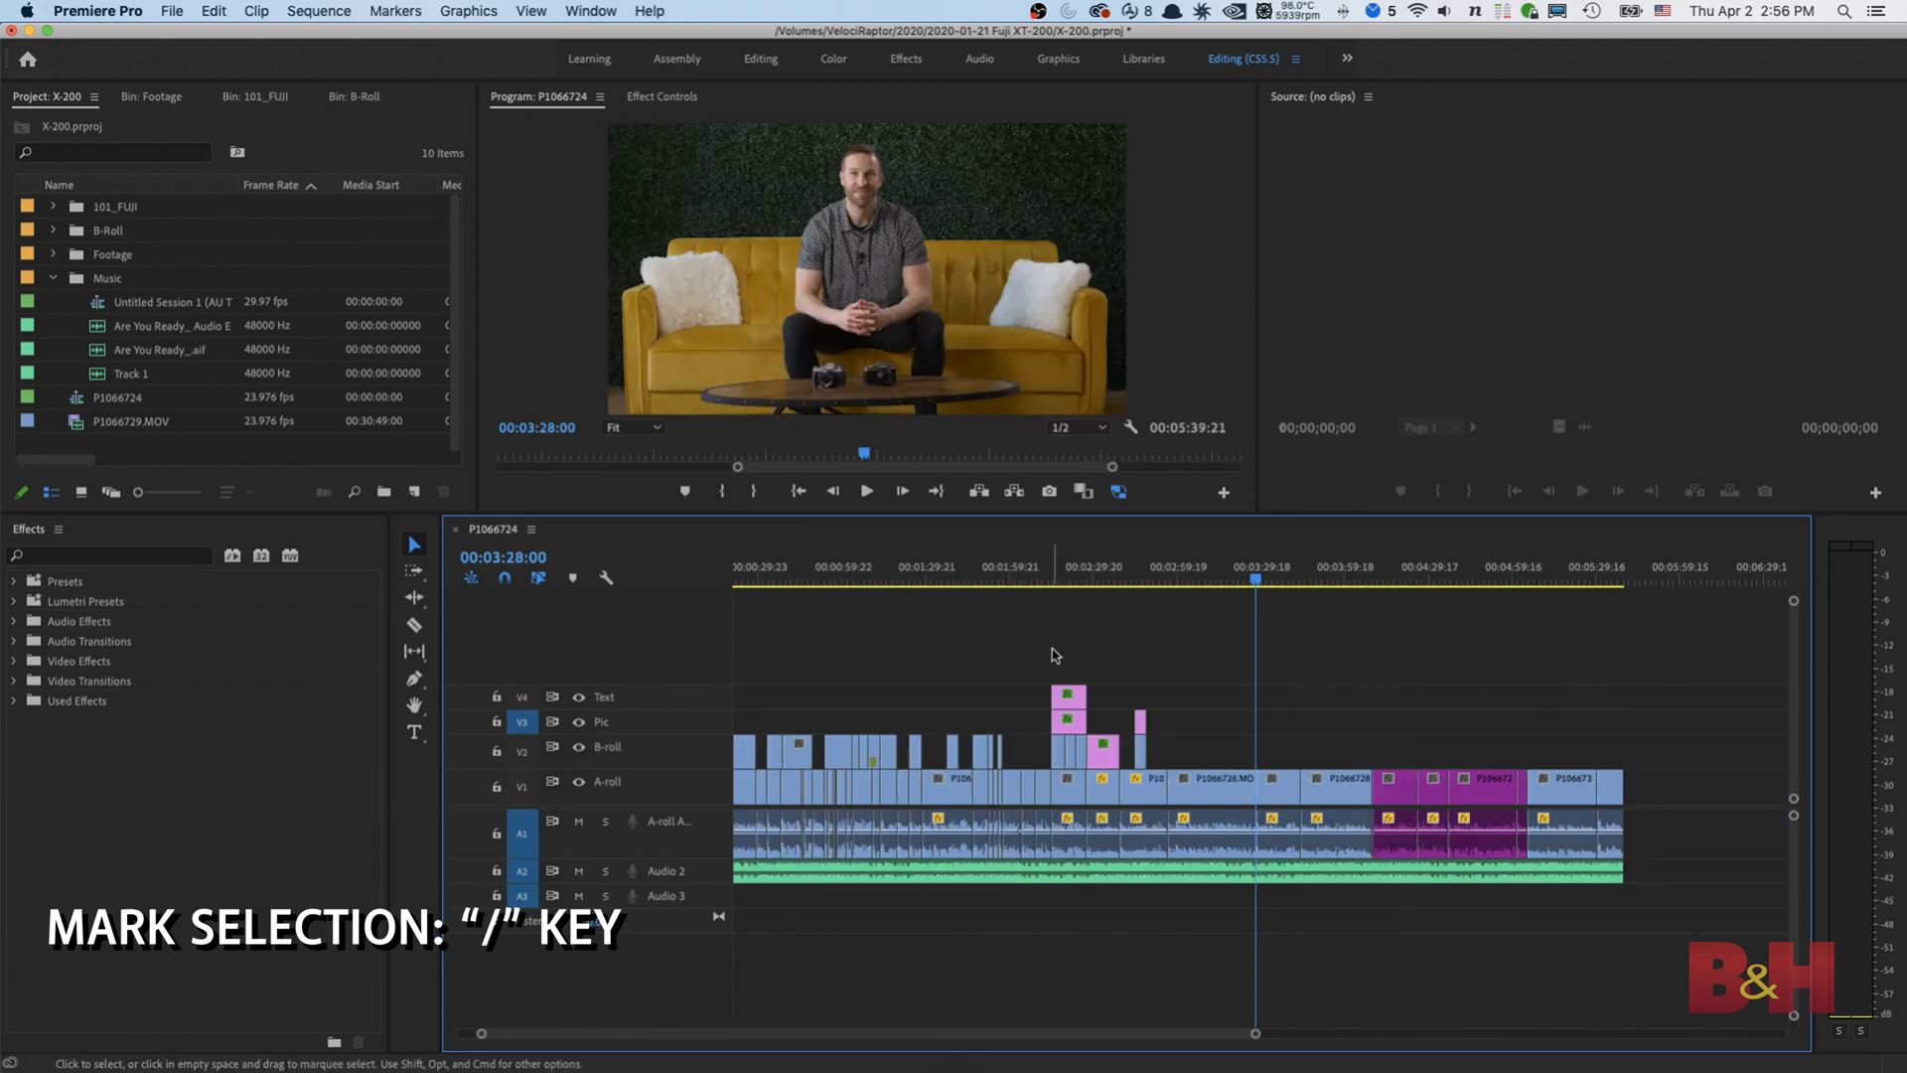
{"action": "left_click_drag", "start_coordinate": [1053, 648], "coordinate": [1277, 835]}
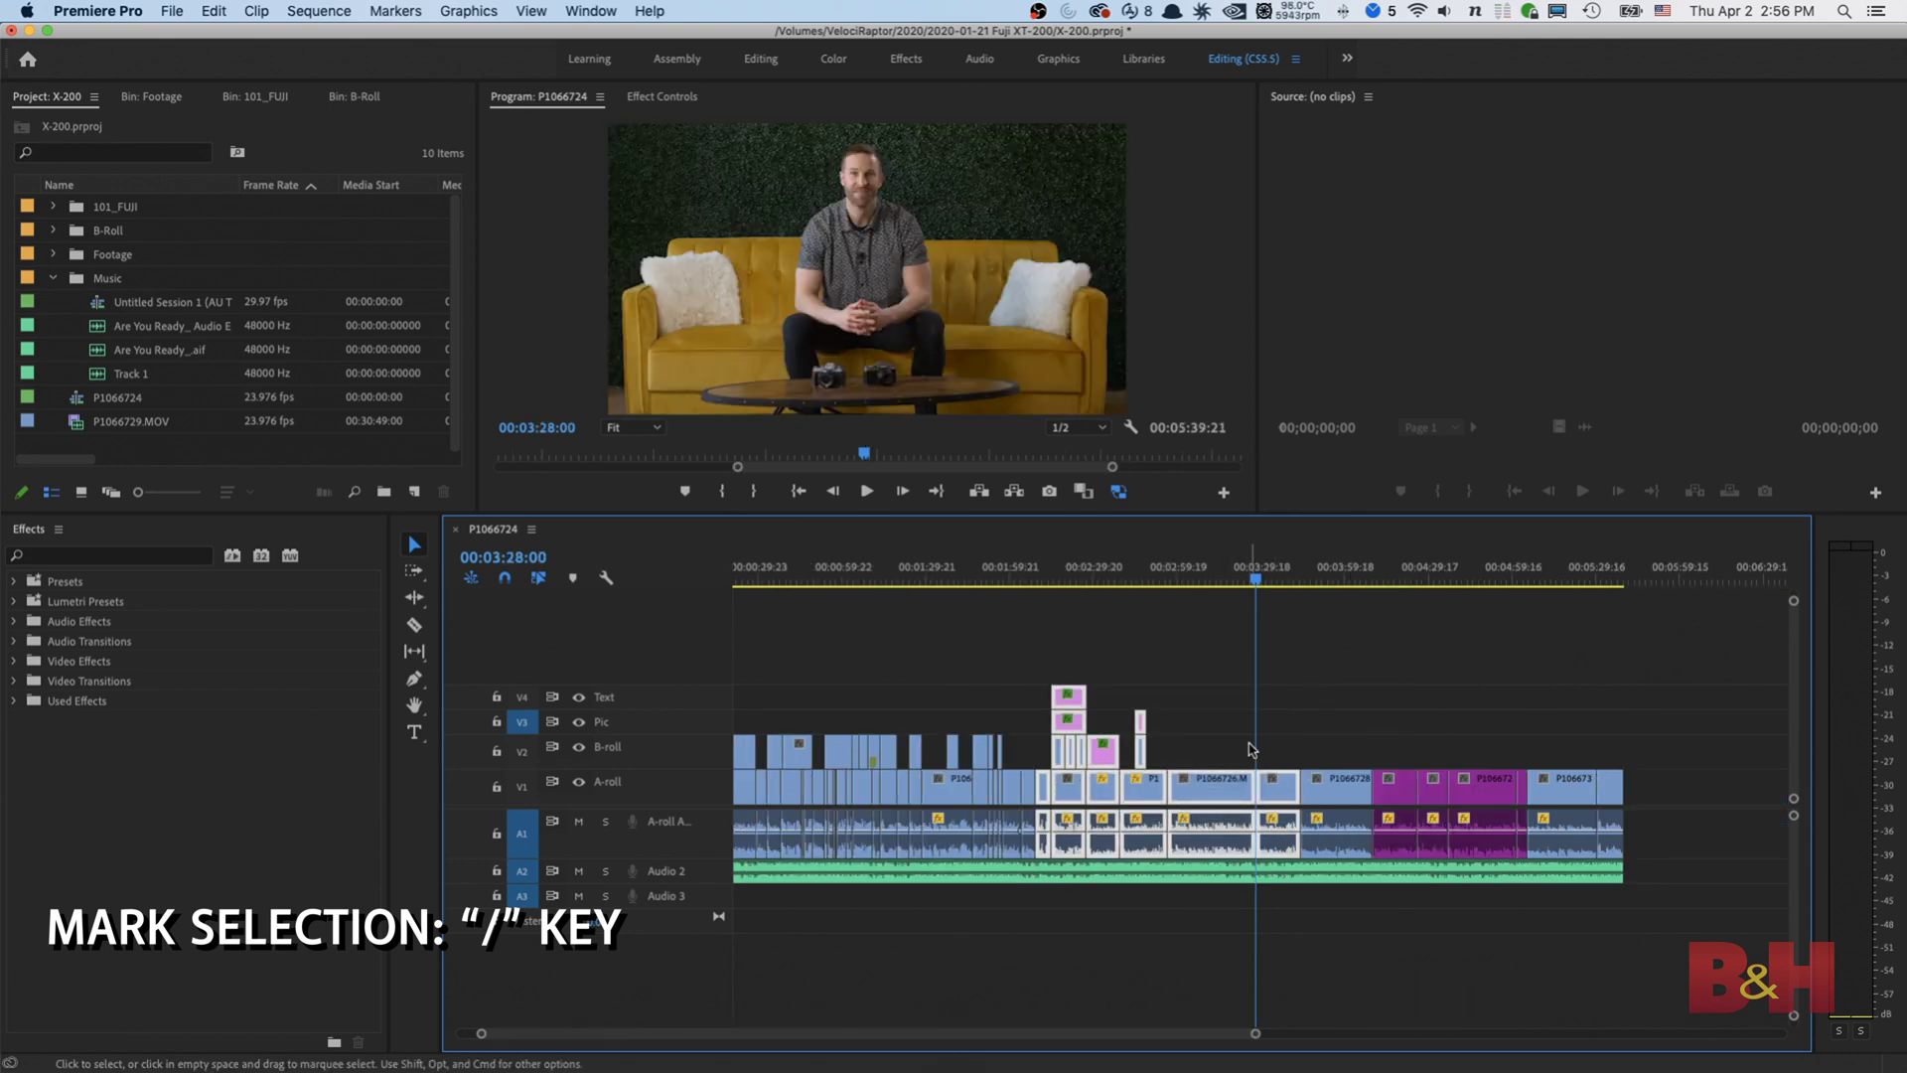
{"action": "key", "text": "equal"}
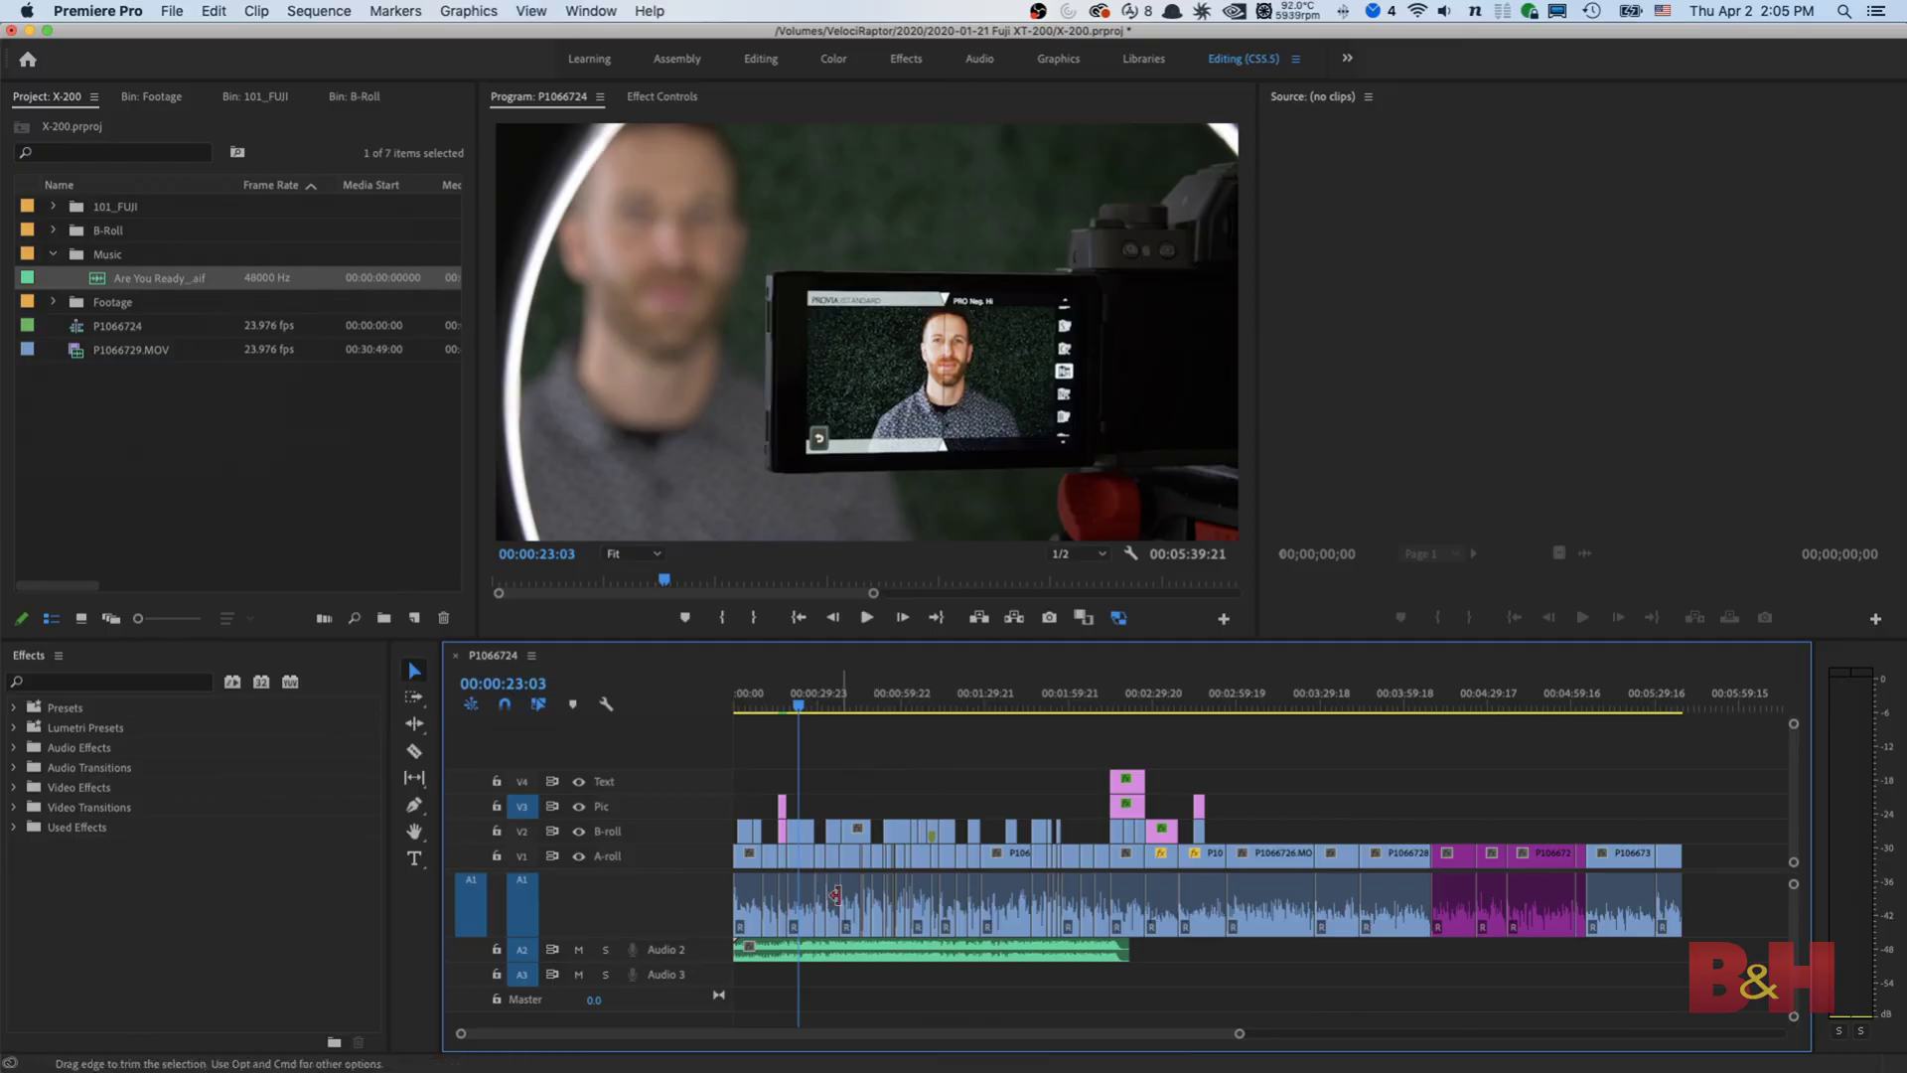
Select the green Are You Ready_.aif music clip on the Audio 2 track.
{"action": "left_click", "coordinate": [845, 950]}
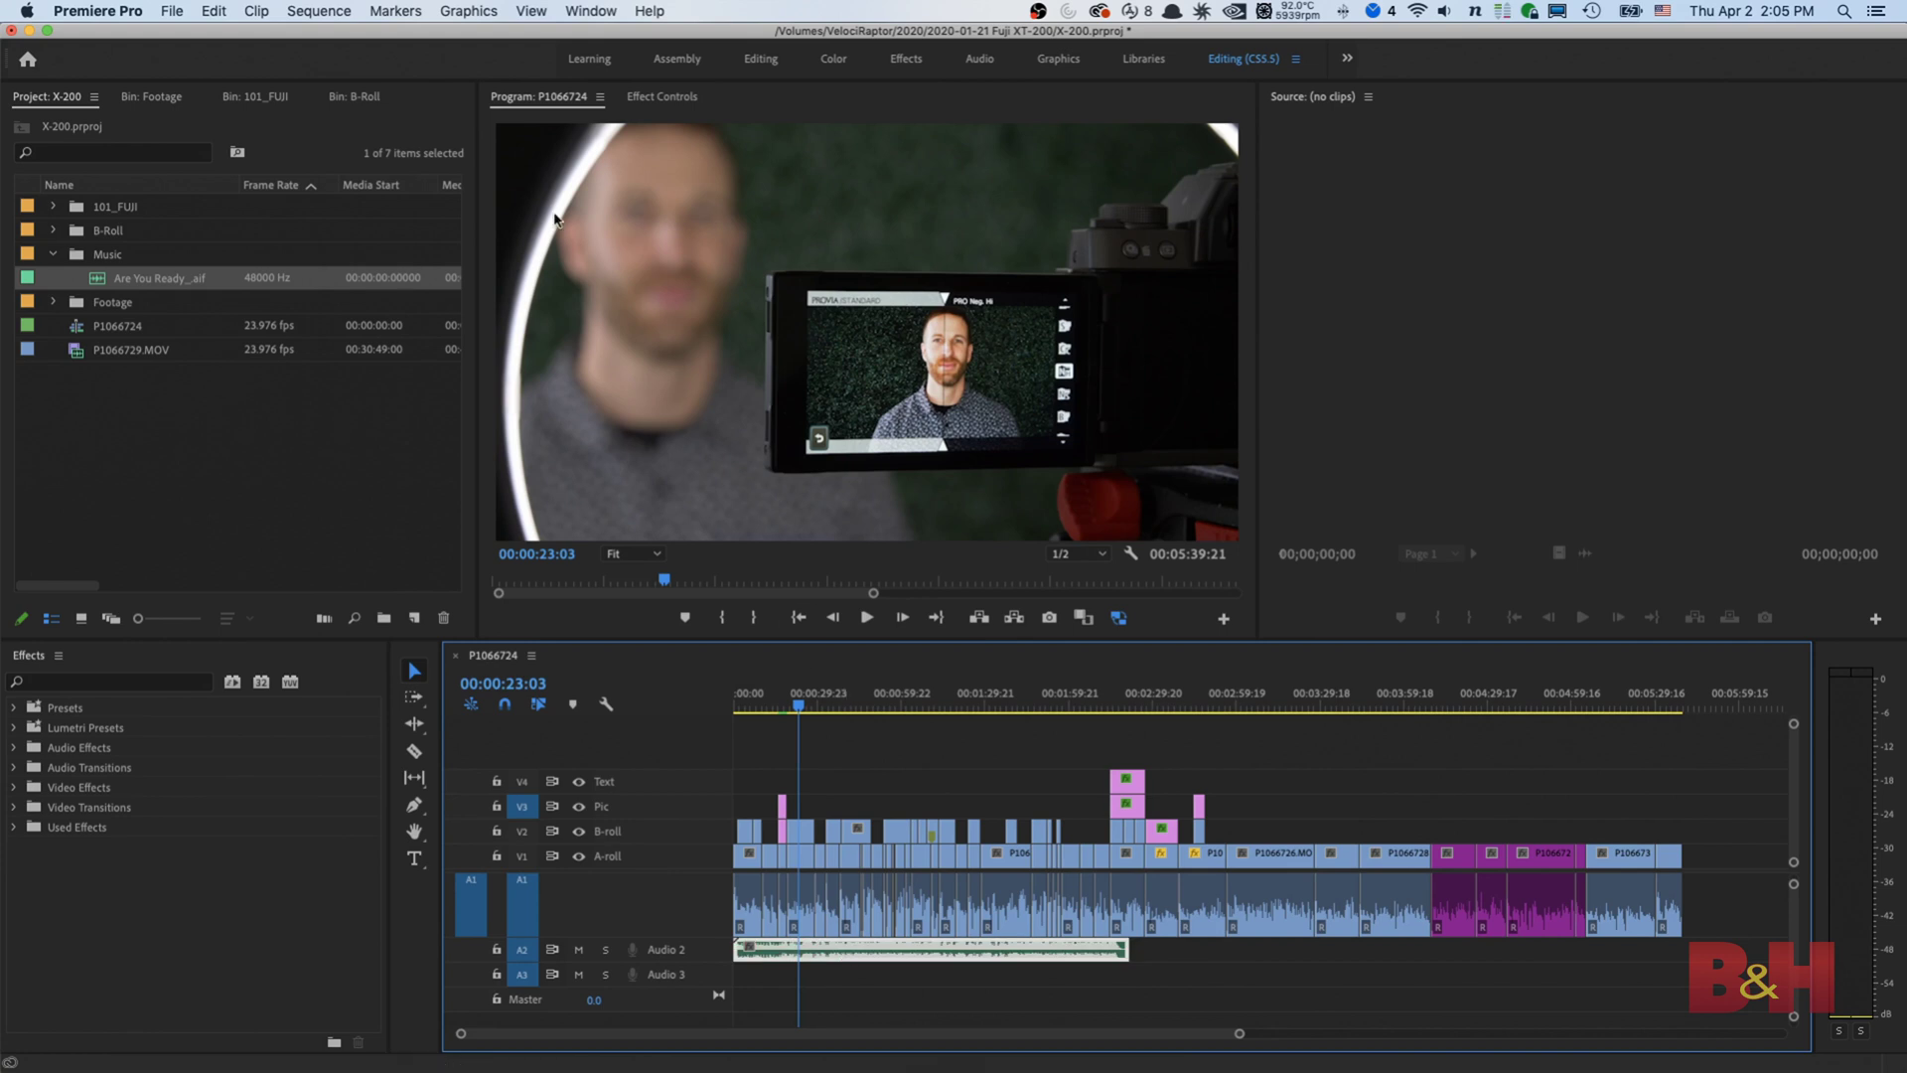
Send the selected music clip to Adobe Audition as Are You Ready_ Audio Extracted.wav.
{"action": "left_click", "coordinate": [212, 11]}
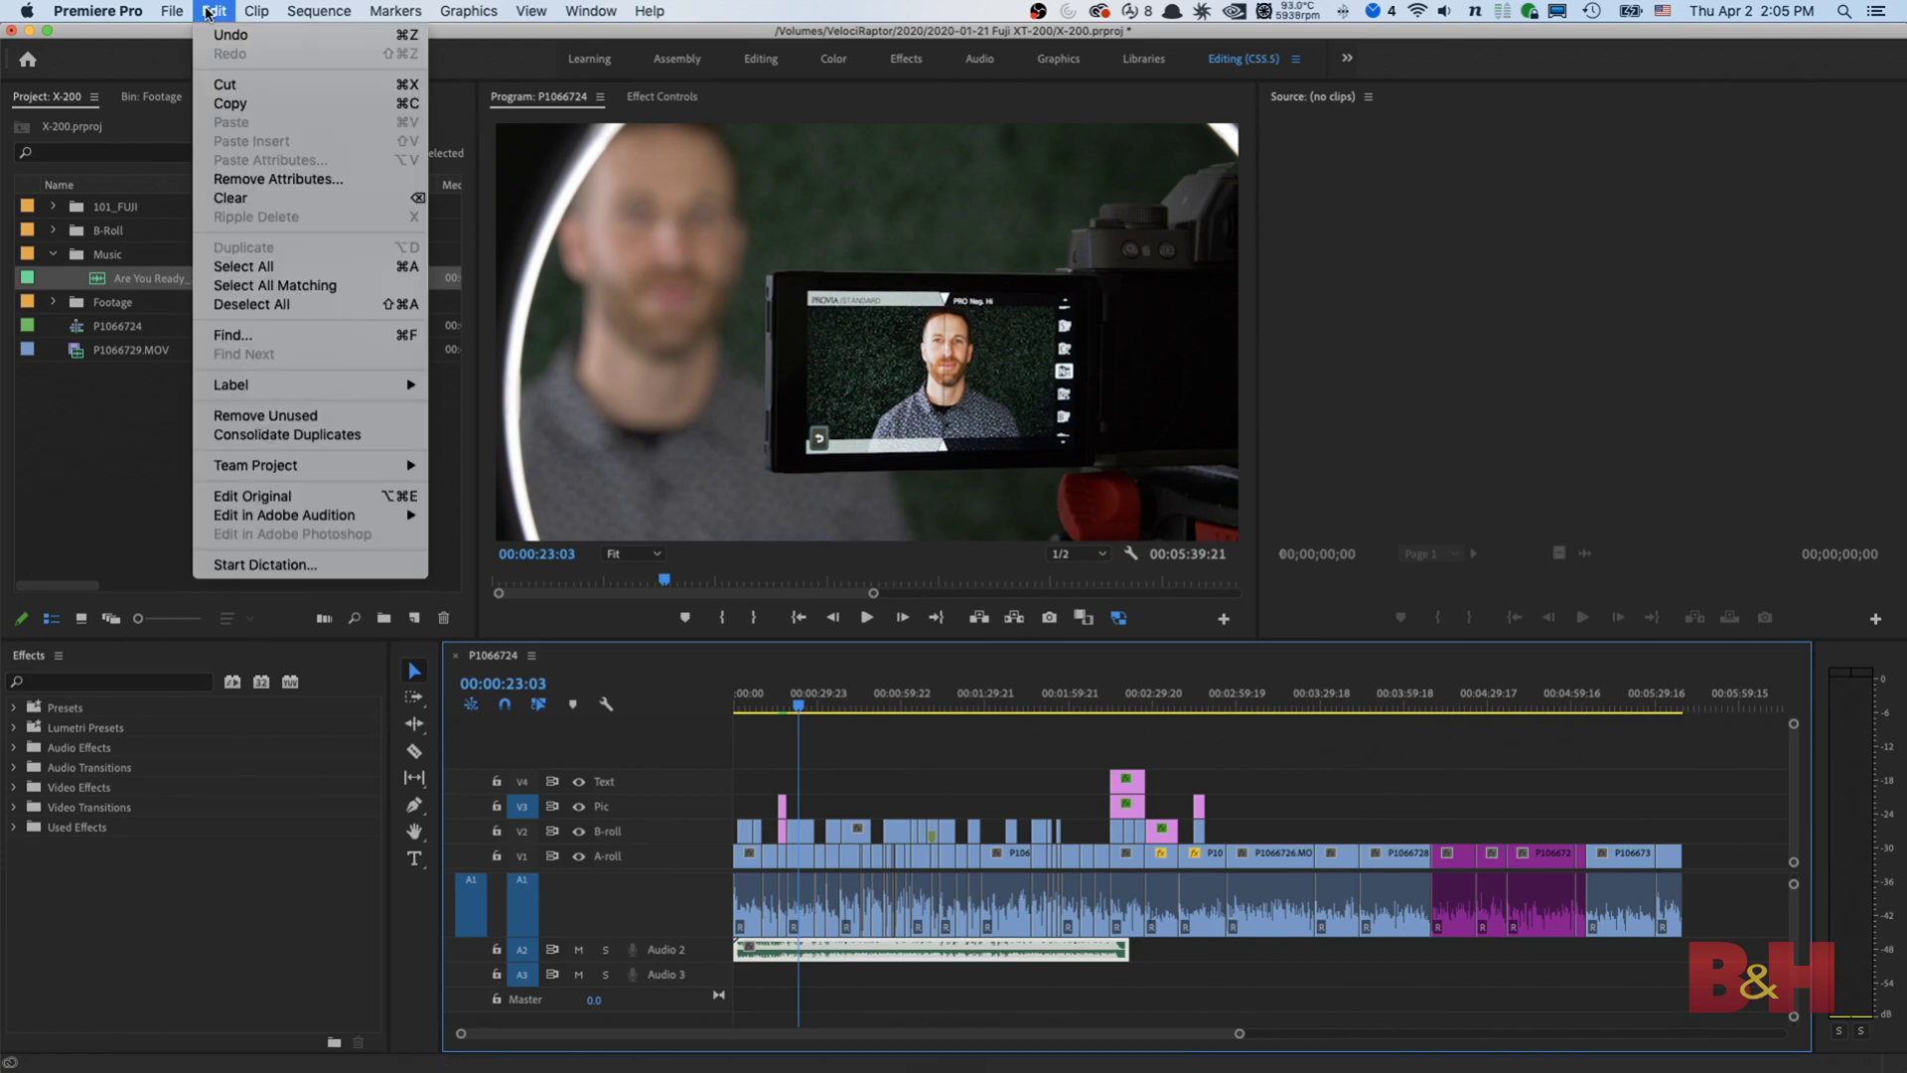
{"action": "mouse_move", "coordinate": [354, 523]}
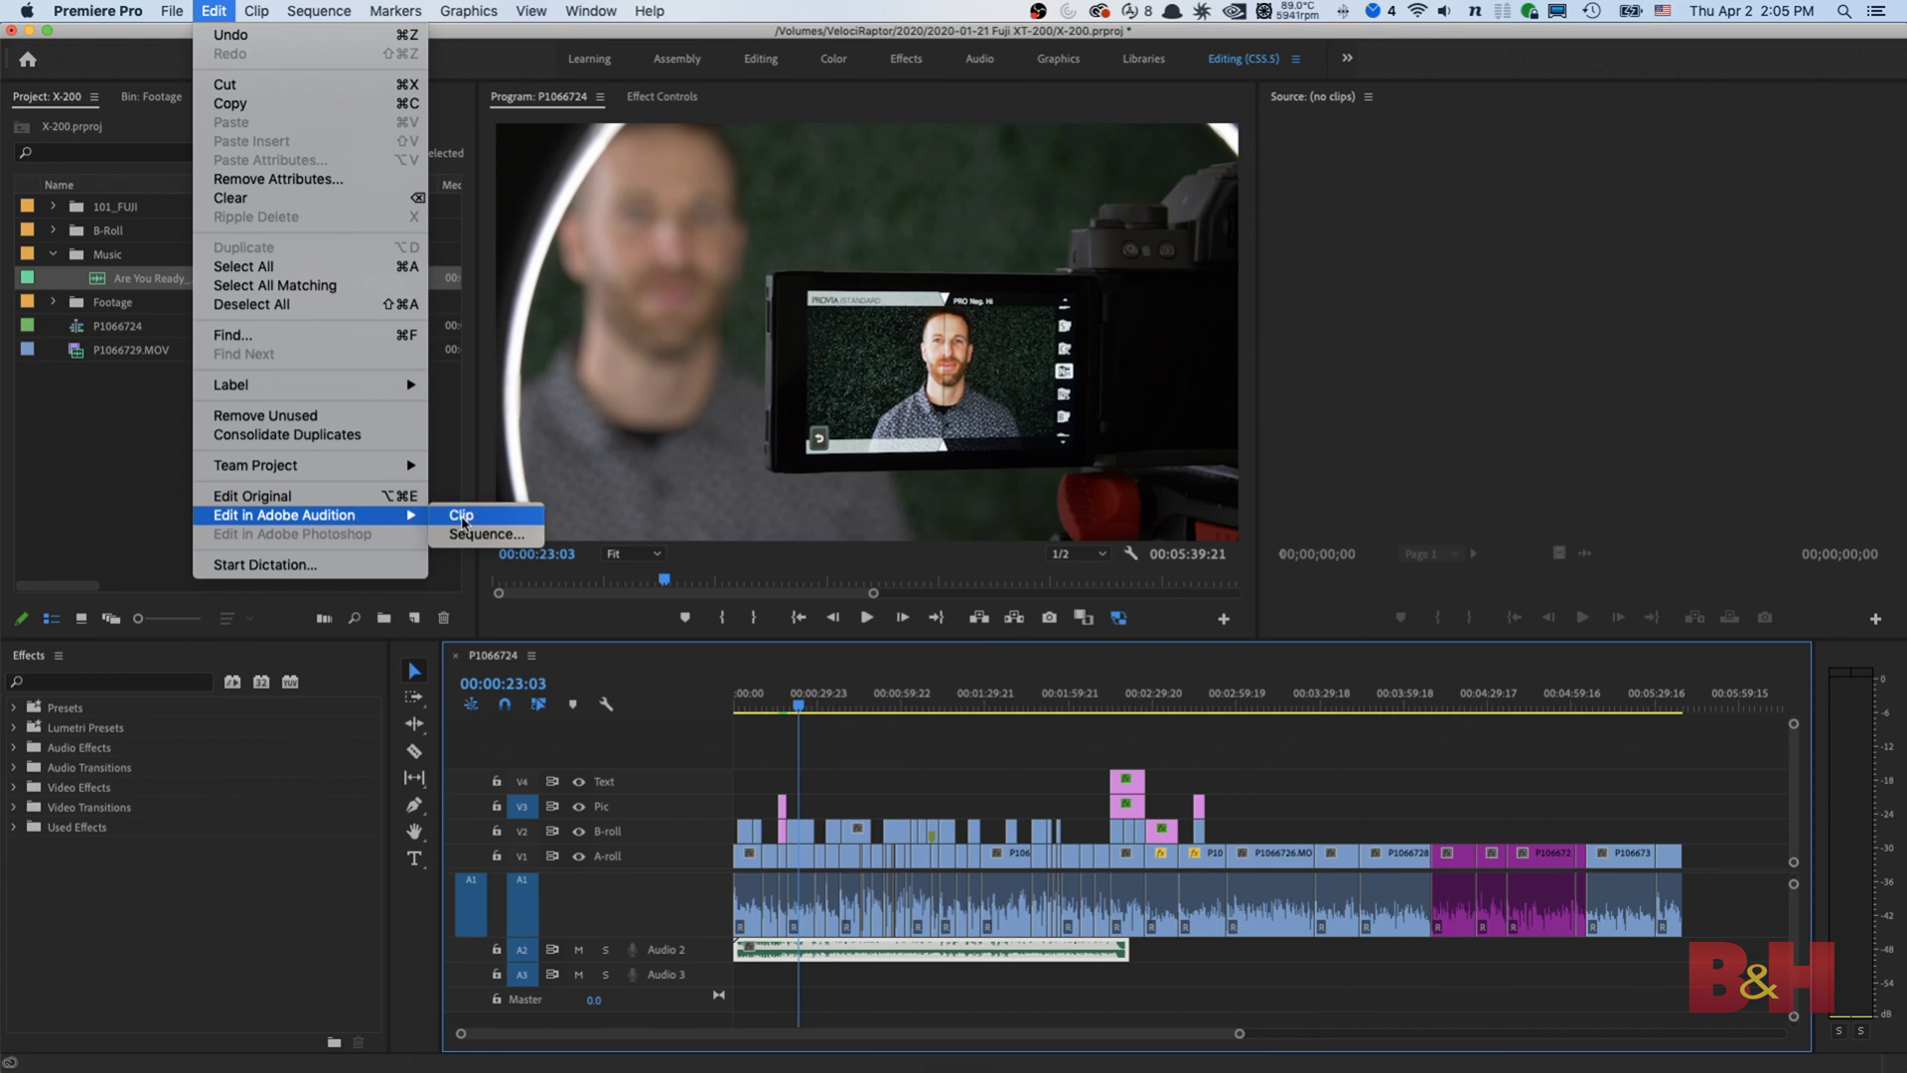
{"action": "left_click", "coordinate": [461, 516]}
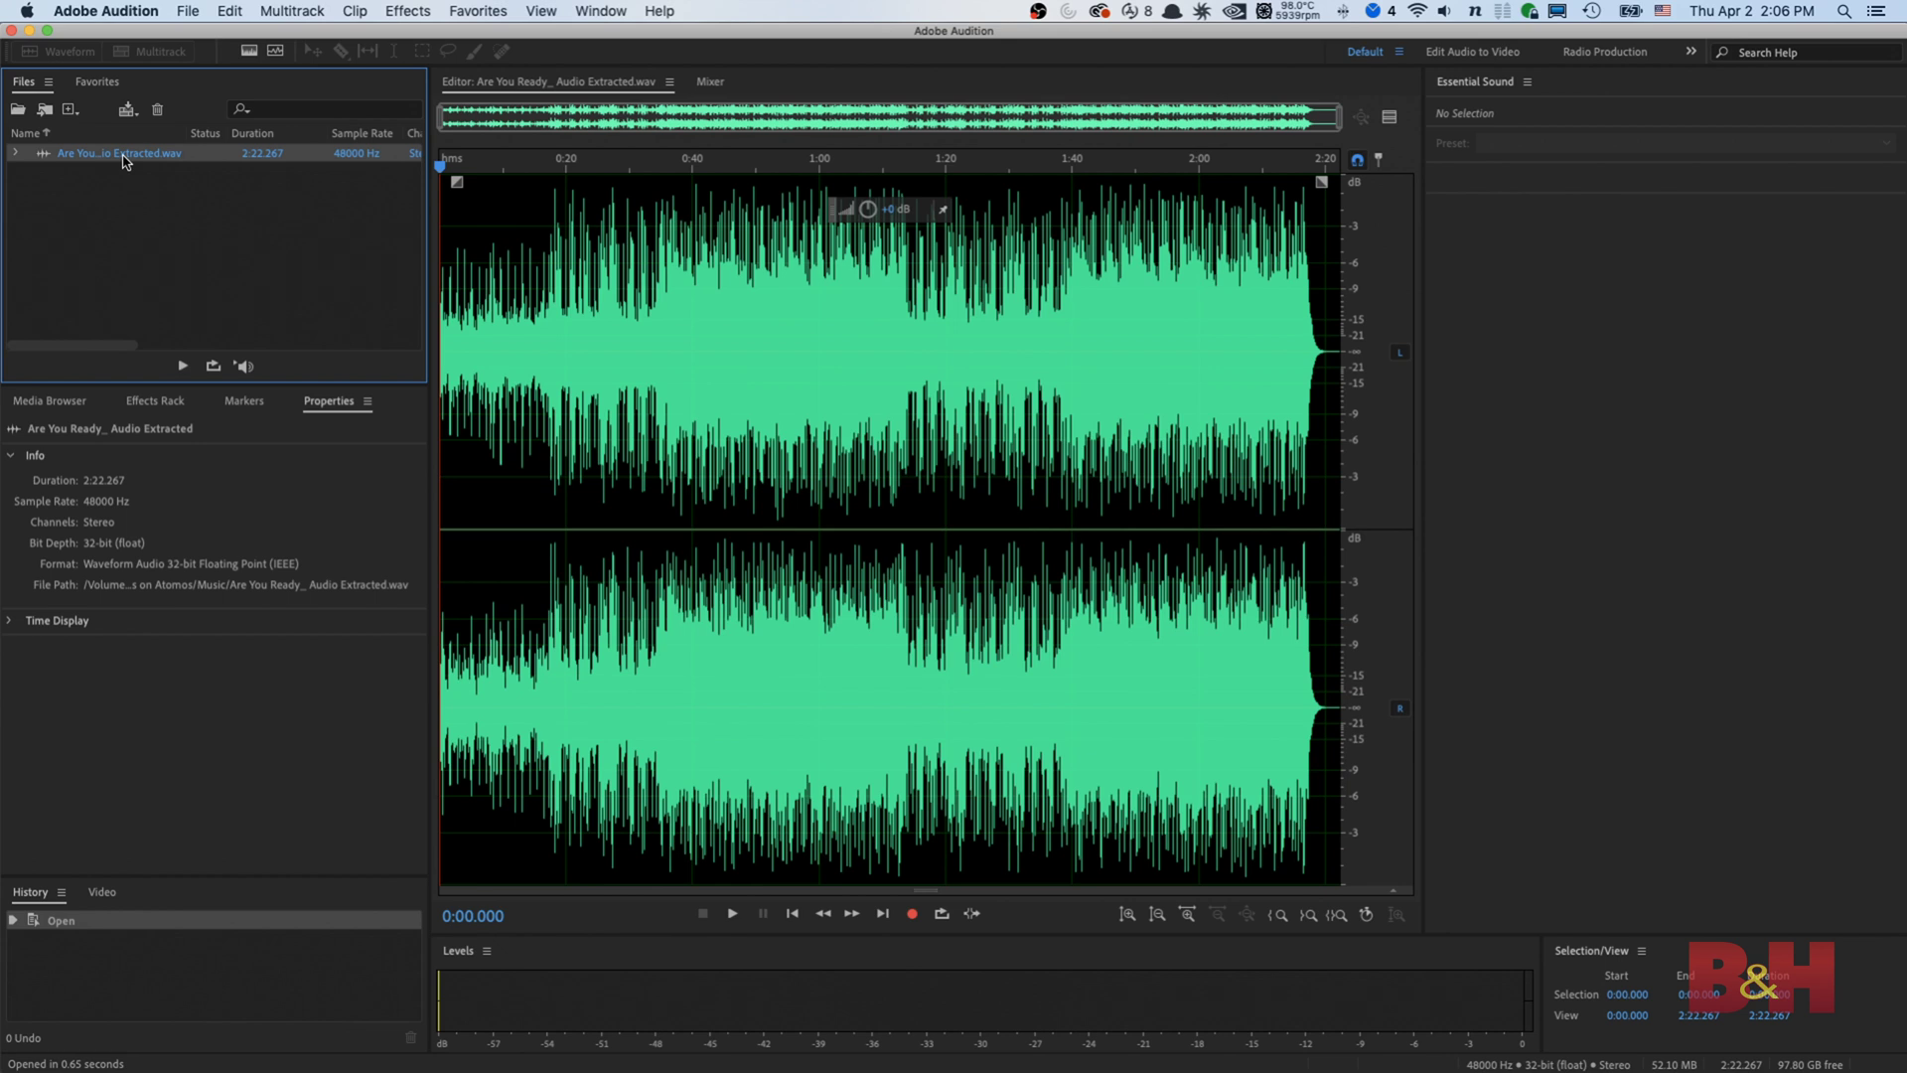
Insert the extracted WAV into new multitrack Untitled Session 1 and enable Remix on the clip.
{"action": "right_click", "coordinate": [125, 161]}
{"action": "mouse_move", "coordinate": [180, 210]}
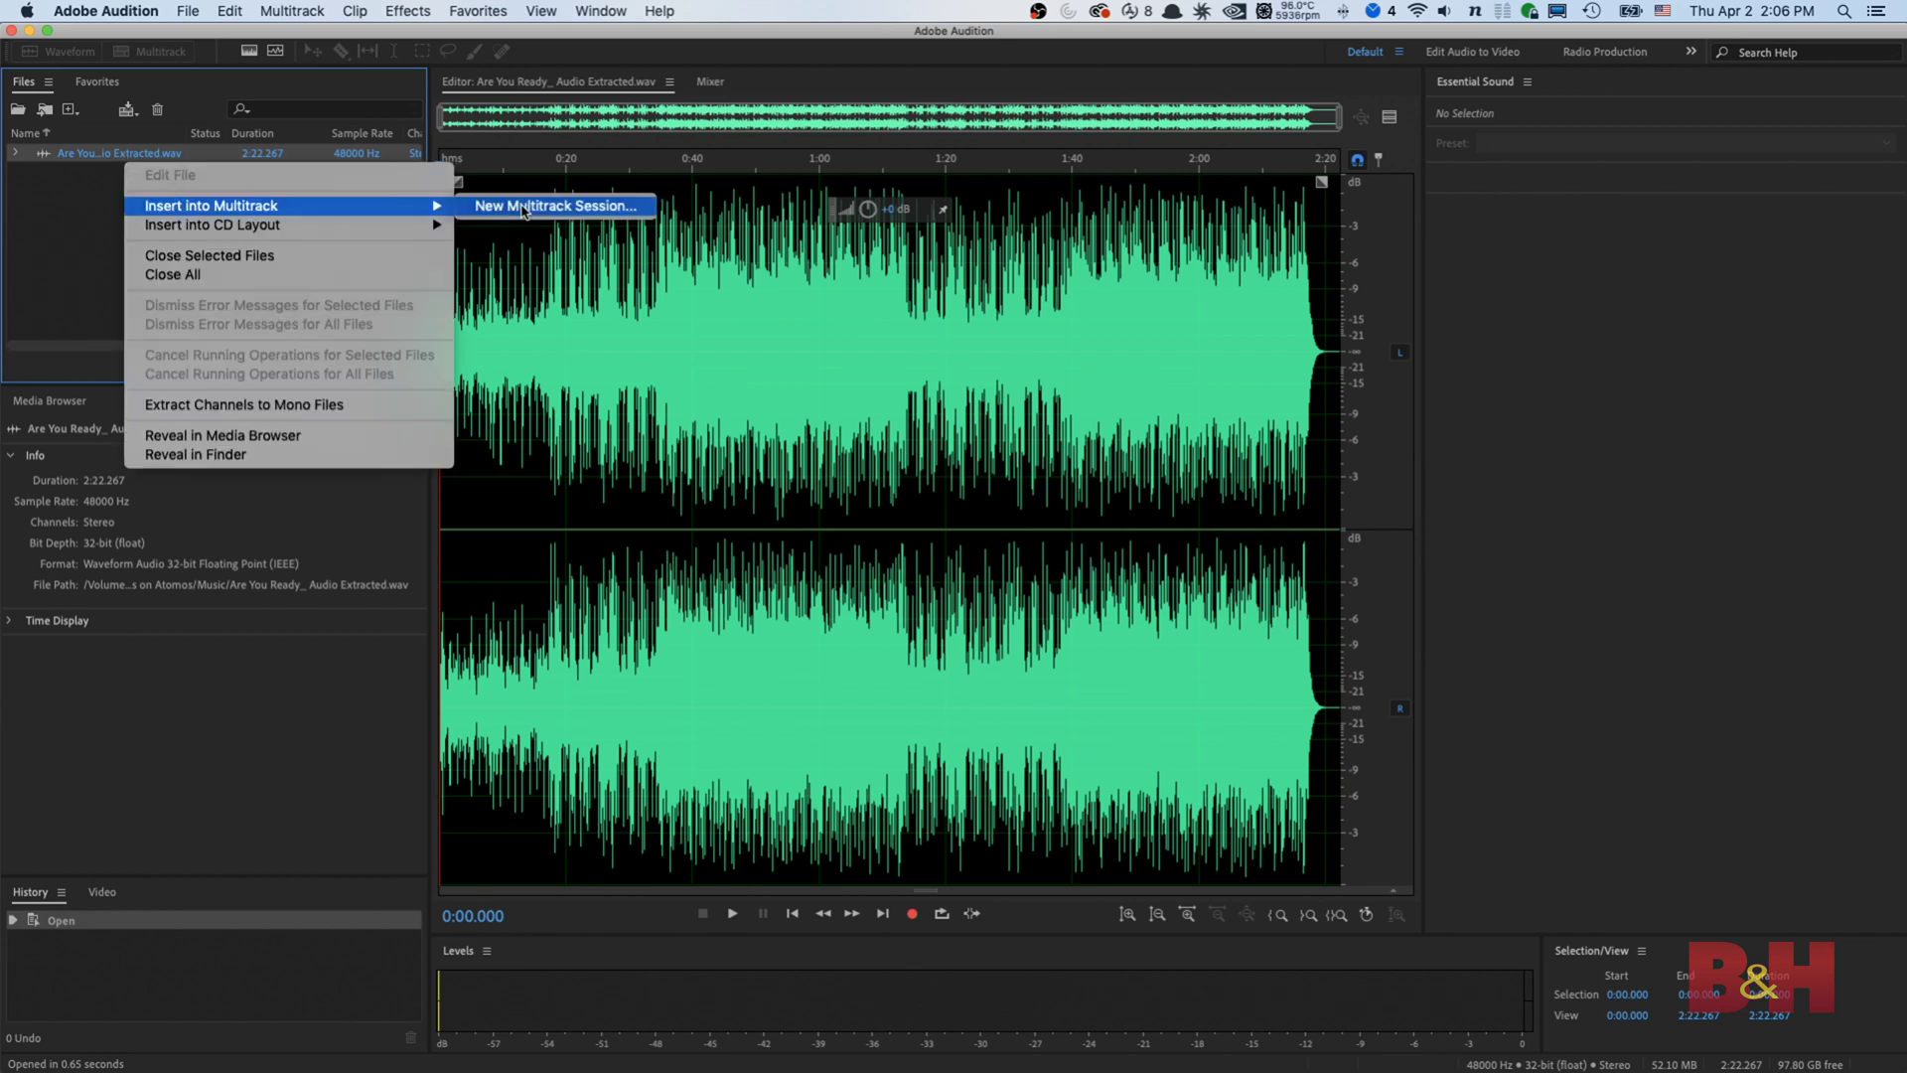
{"action": "left_click", "coordinate": [537, 207]}
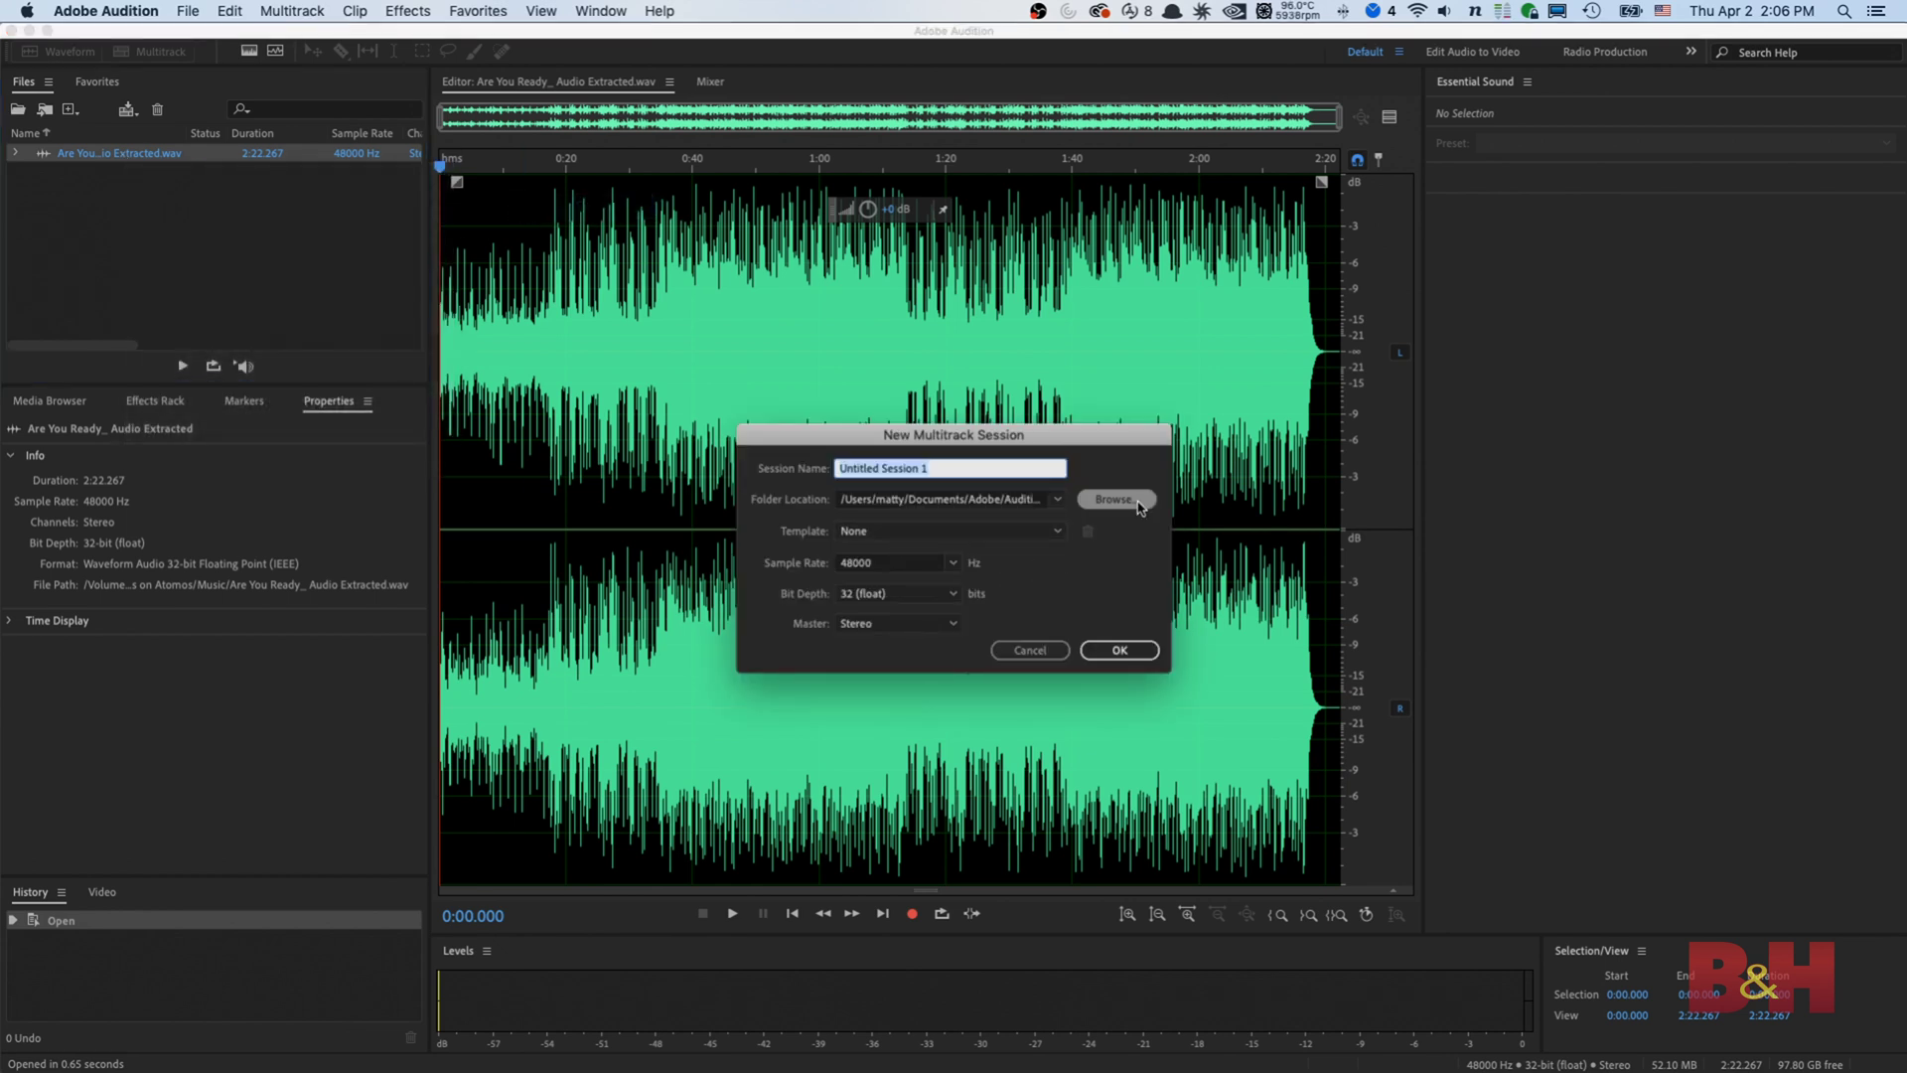
{"action": "left_click", "coordinate": [1120, 649]}
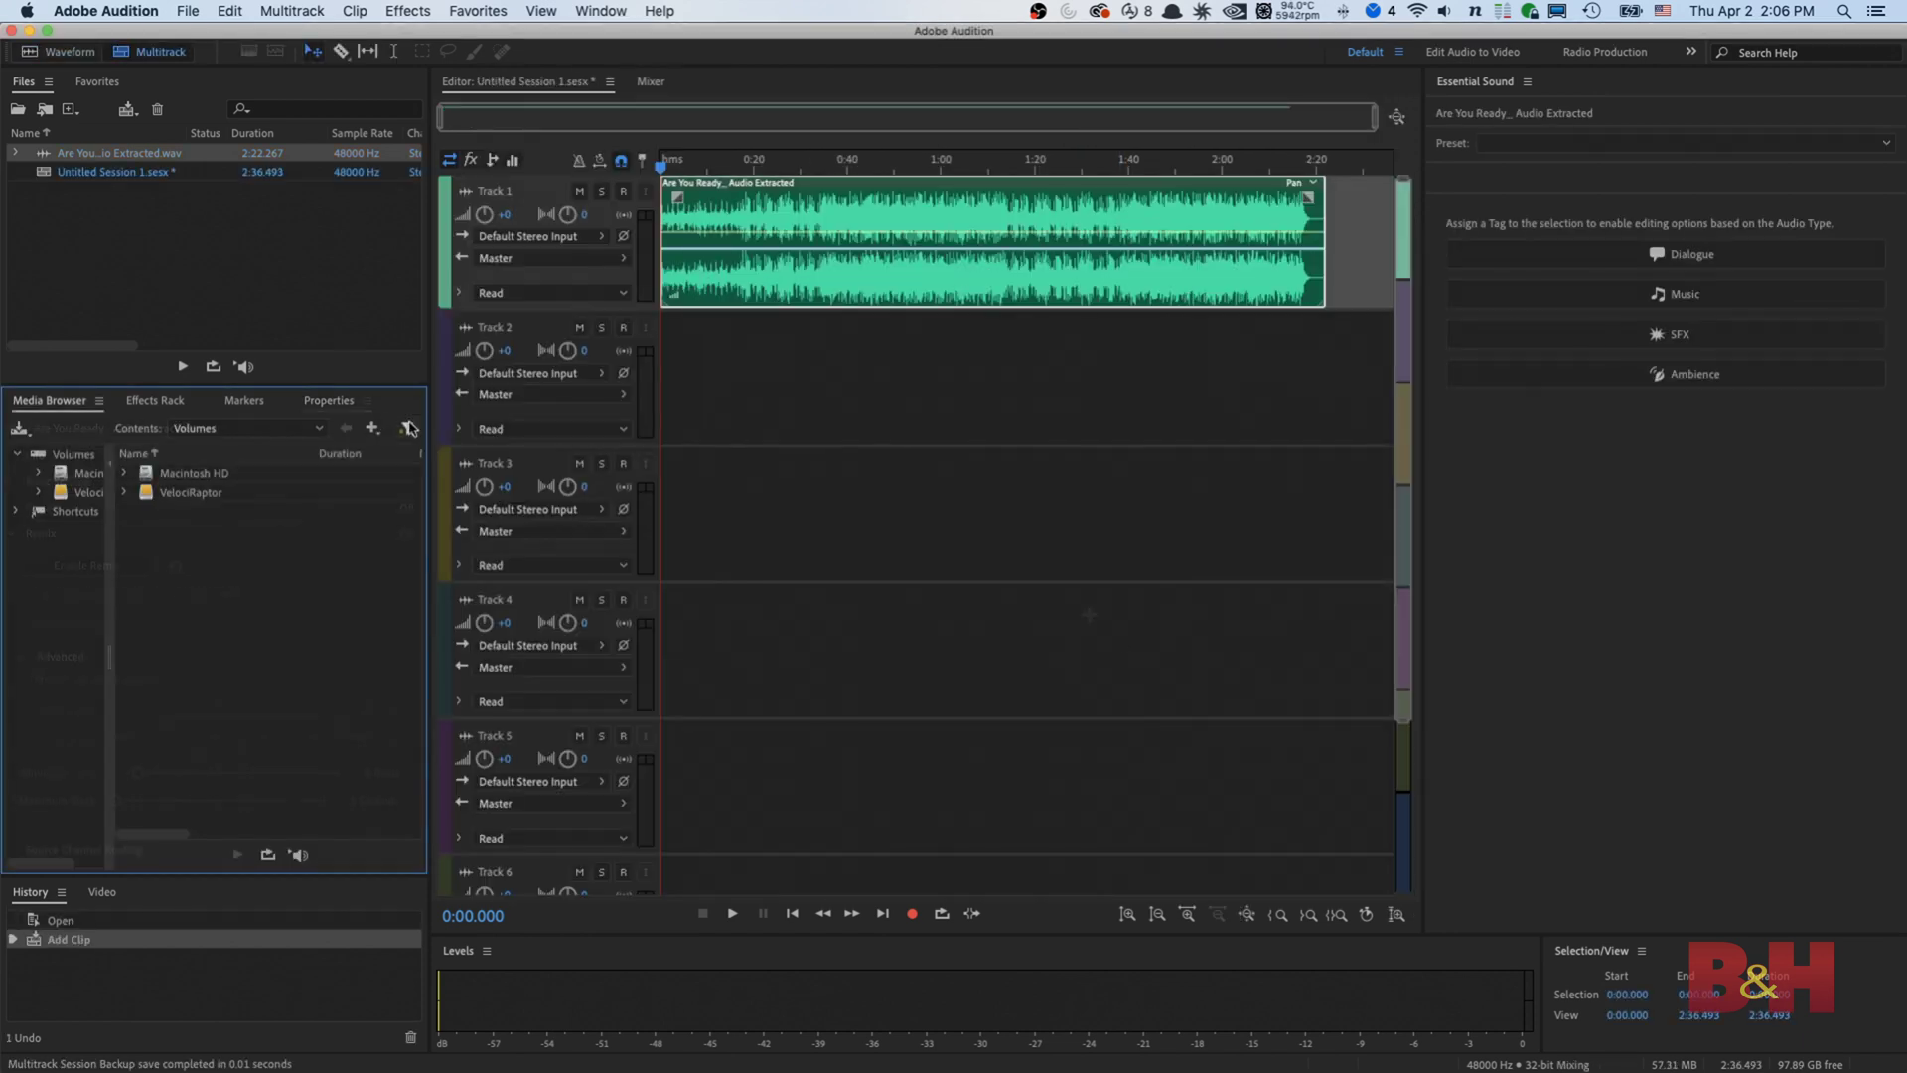
{"action": "left_click", "coordinate": [329, 400]}
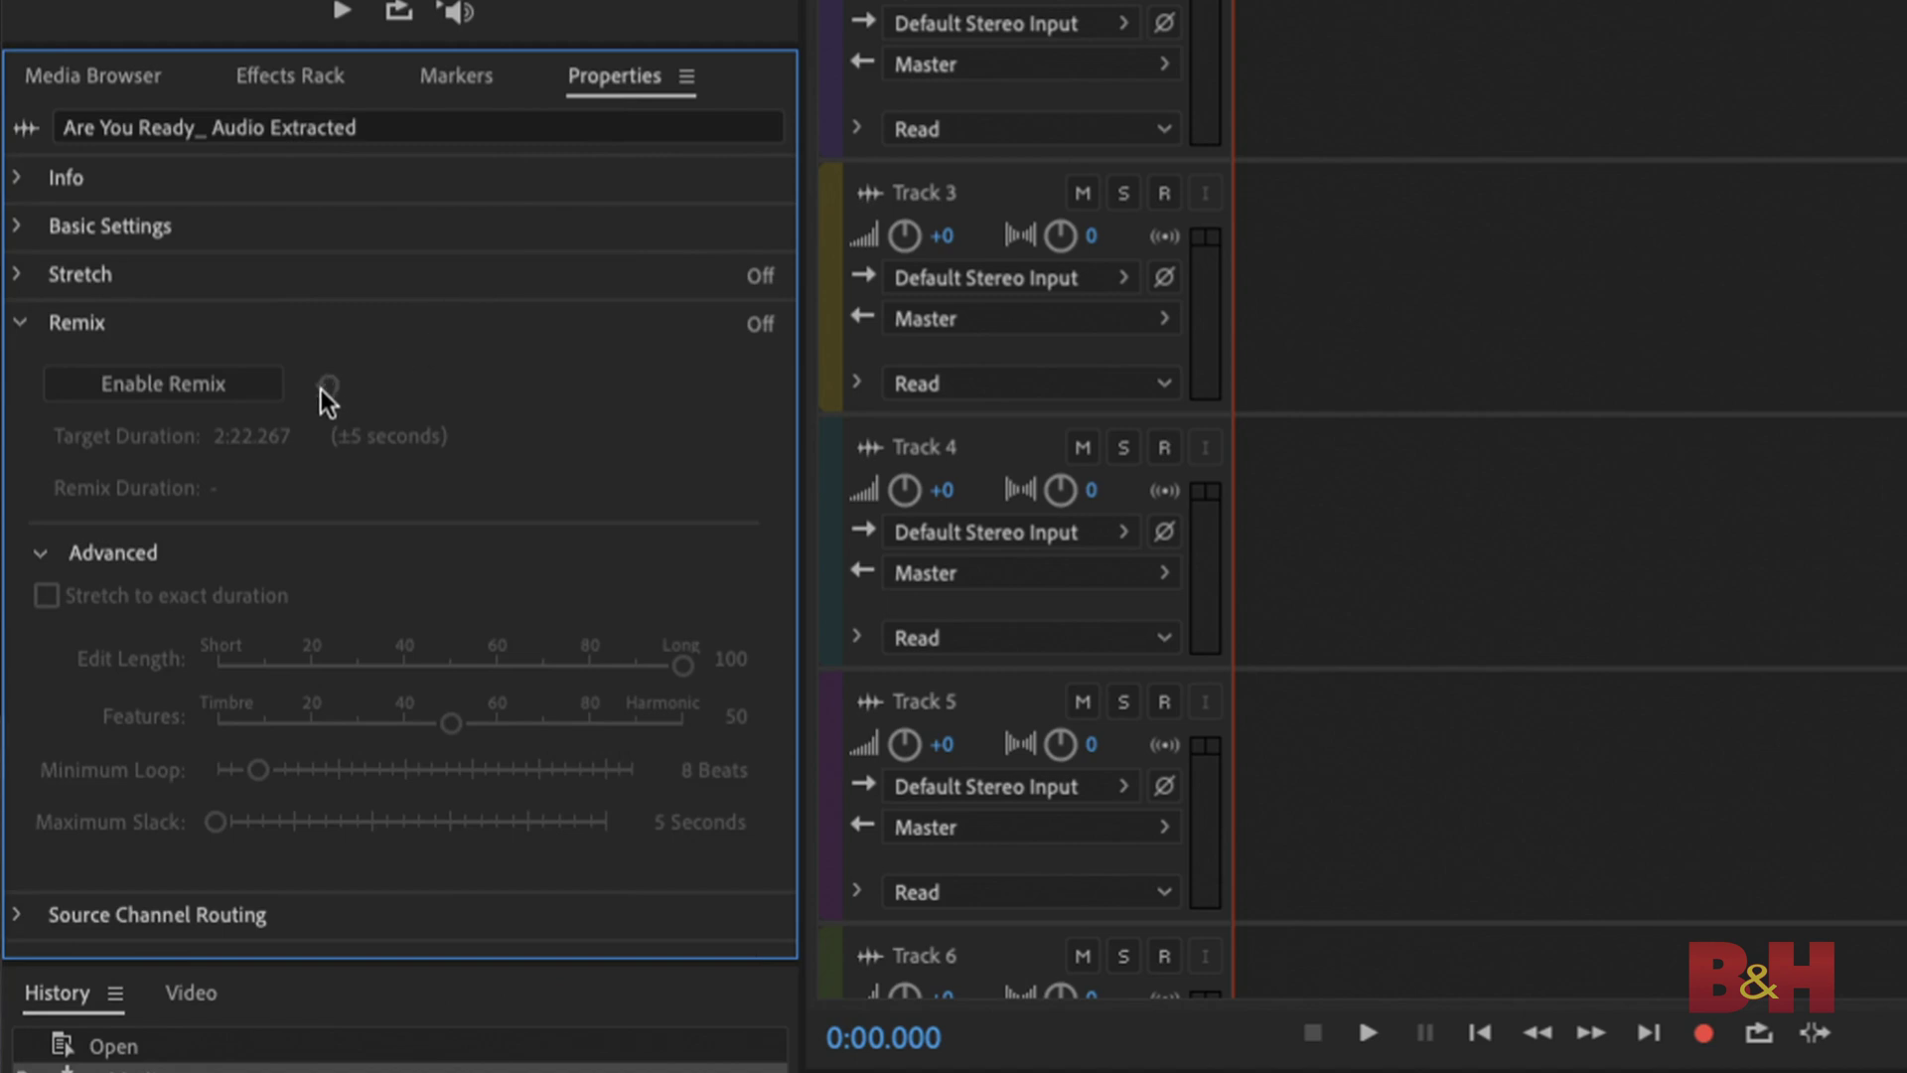
{"action": "left_click", "coordinate": [159, 385]}
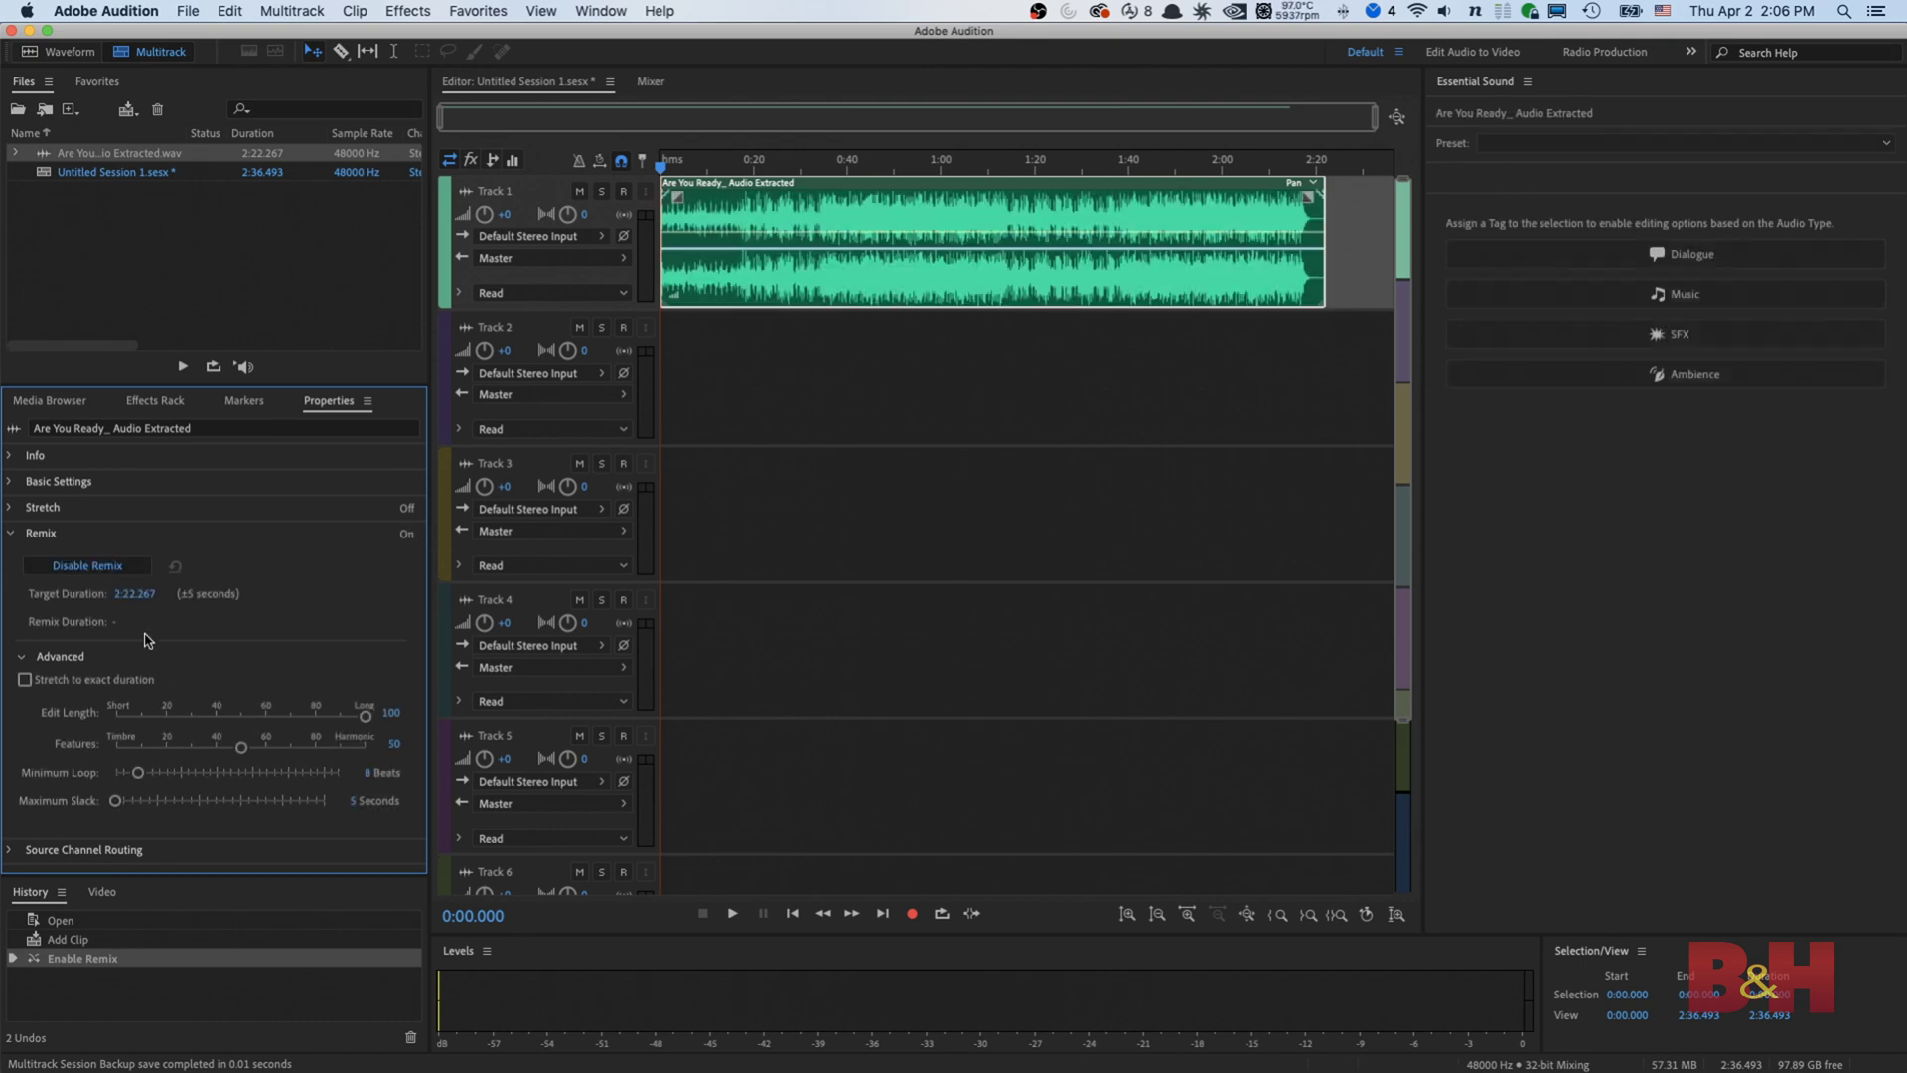
Set the Remix target duration to 8:00.
{"action": "left_click", "coordinate": [140, 593]}
{"action": "type", "text": "8:00"}
{"action": "key", "text": "Return"}
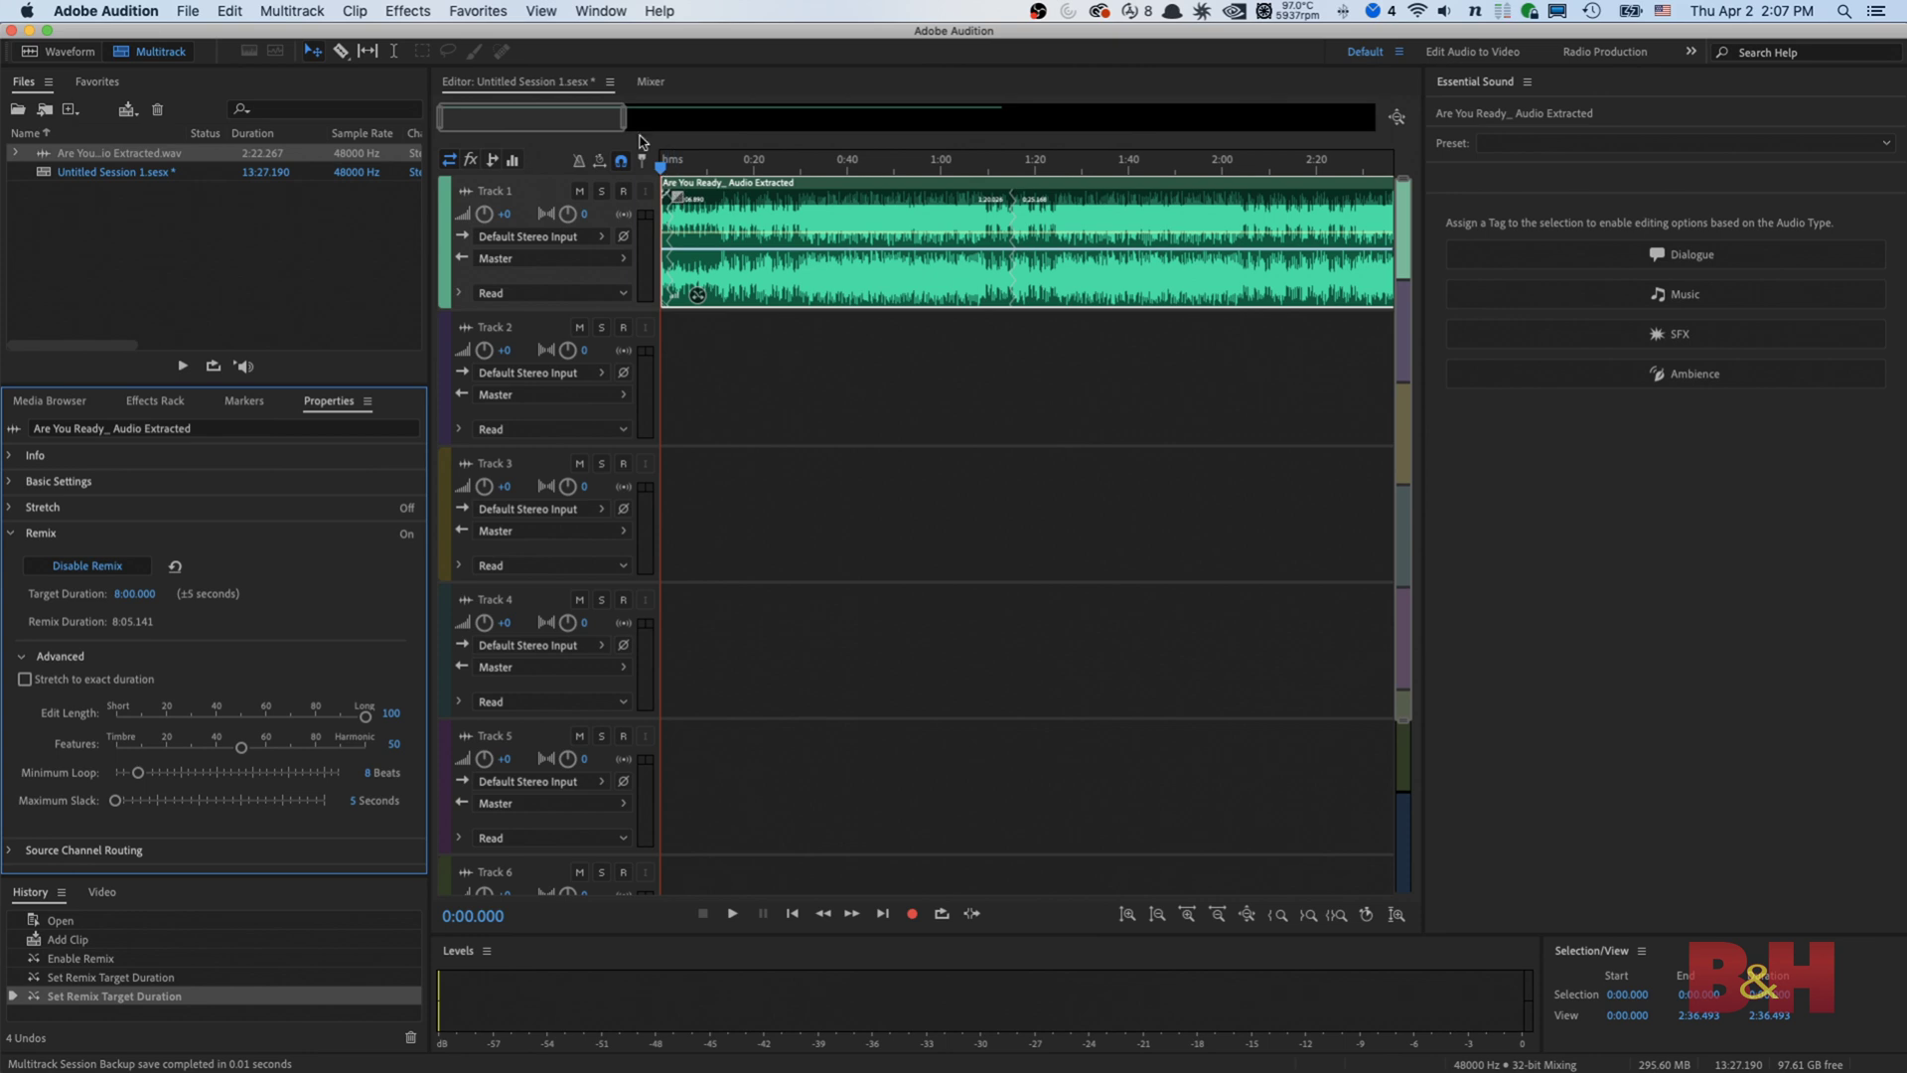
Export the remixed session to Adobe Premiere Pro.
{"action": "left_click", "coordinate": [184, 12]}
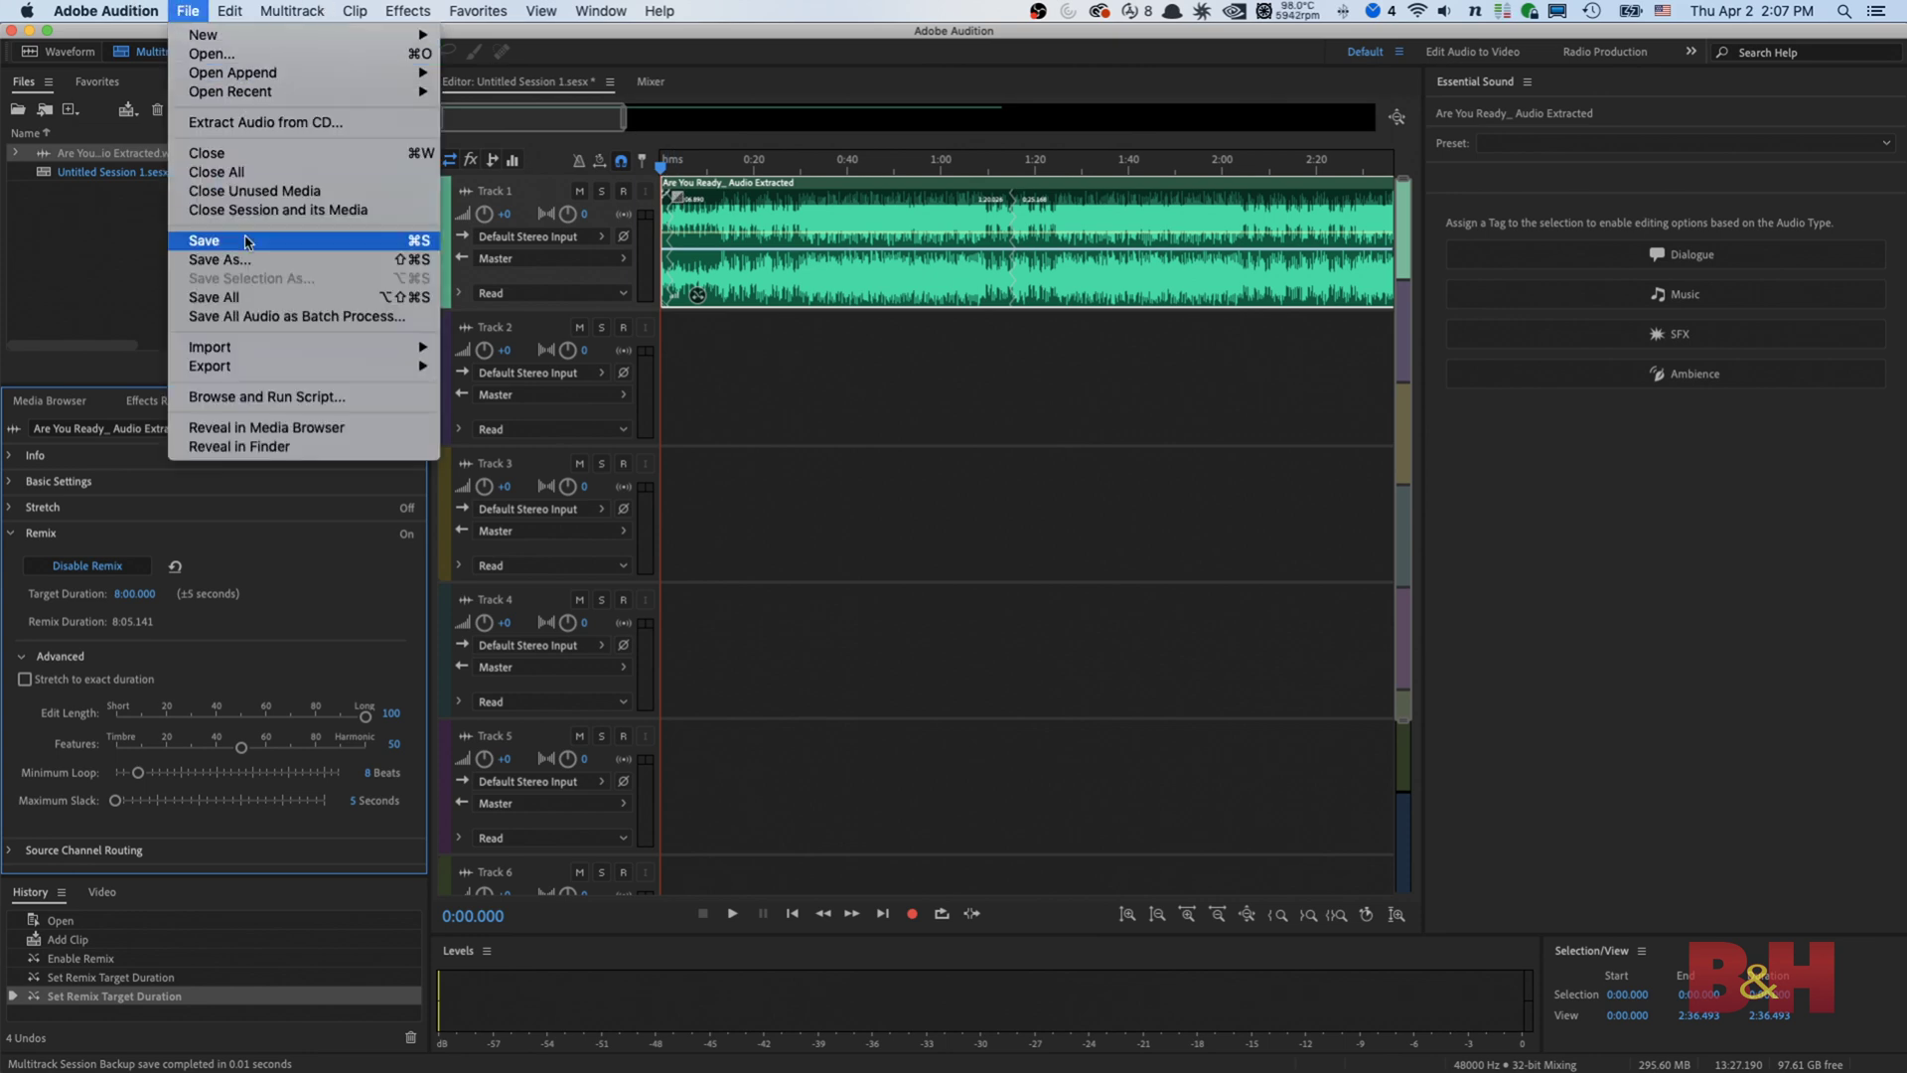
{"action": "mouse_move", "coordinate": [337, 375]}
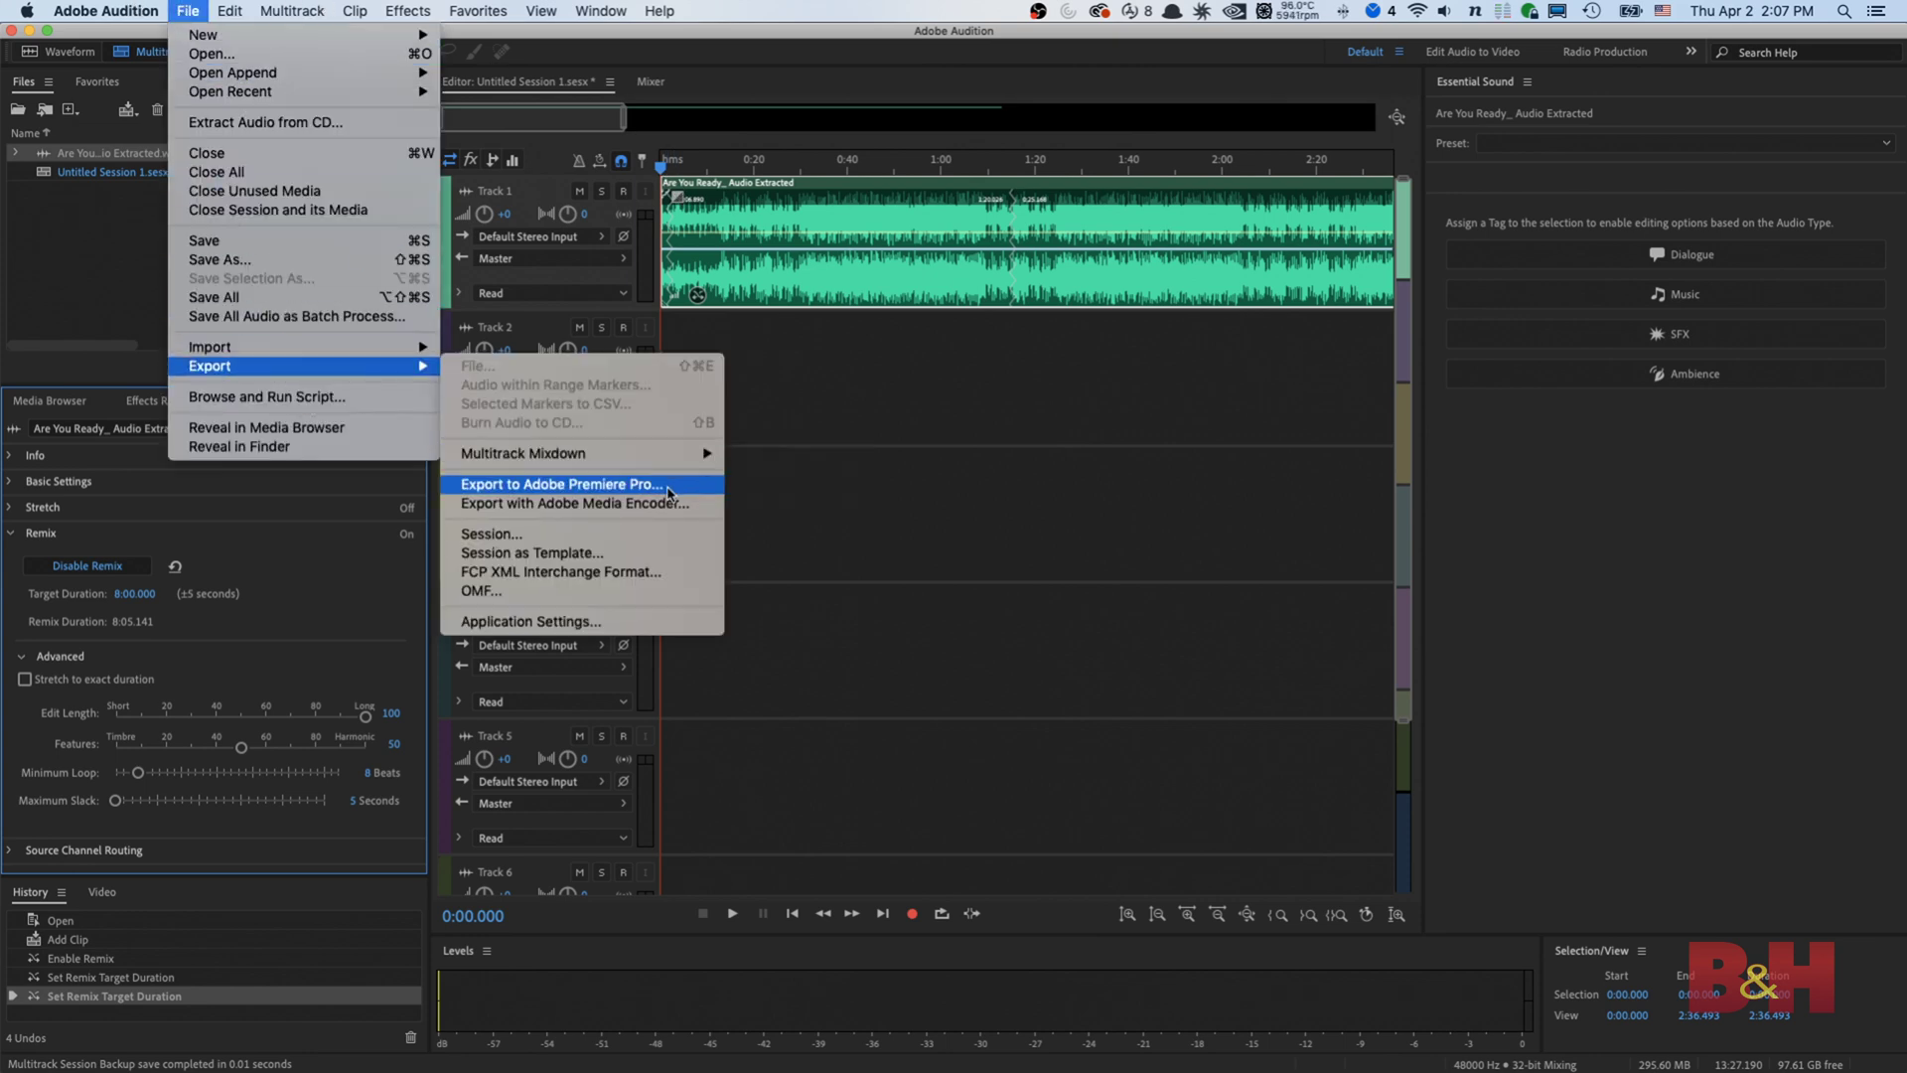
{"action": "left_click", "coordinate": [563, 485]}
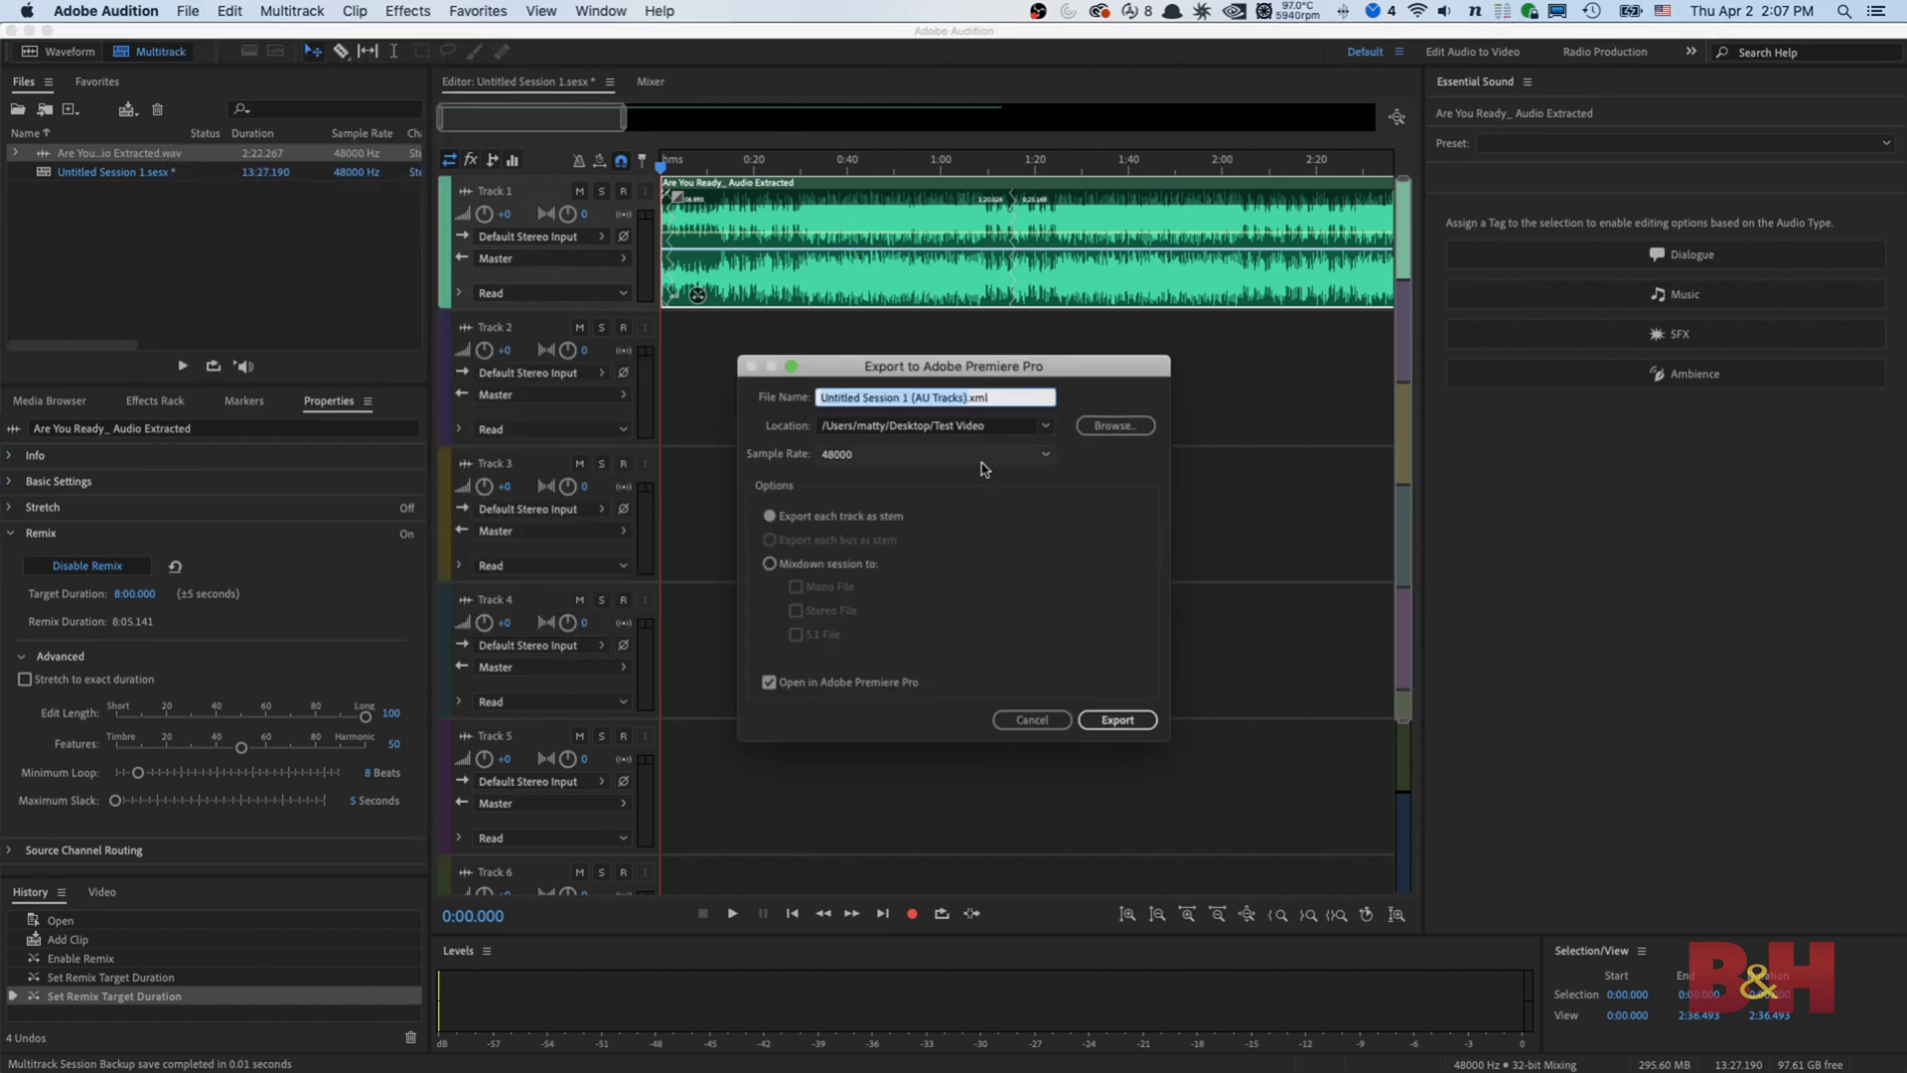
{"action": "left_click", "coordinate": [1129, 725]}
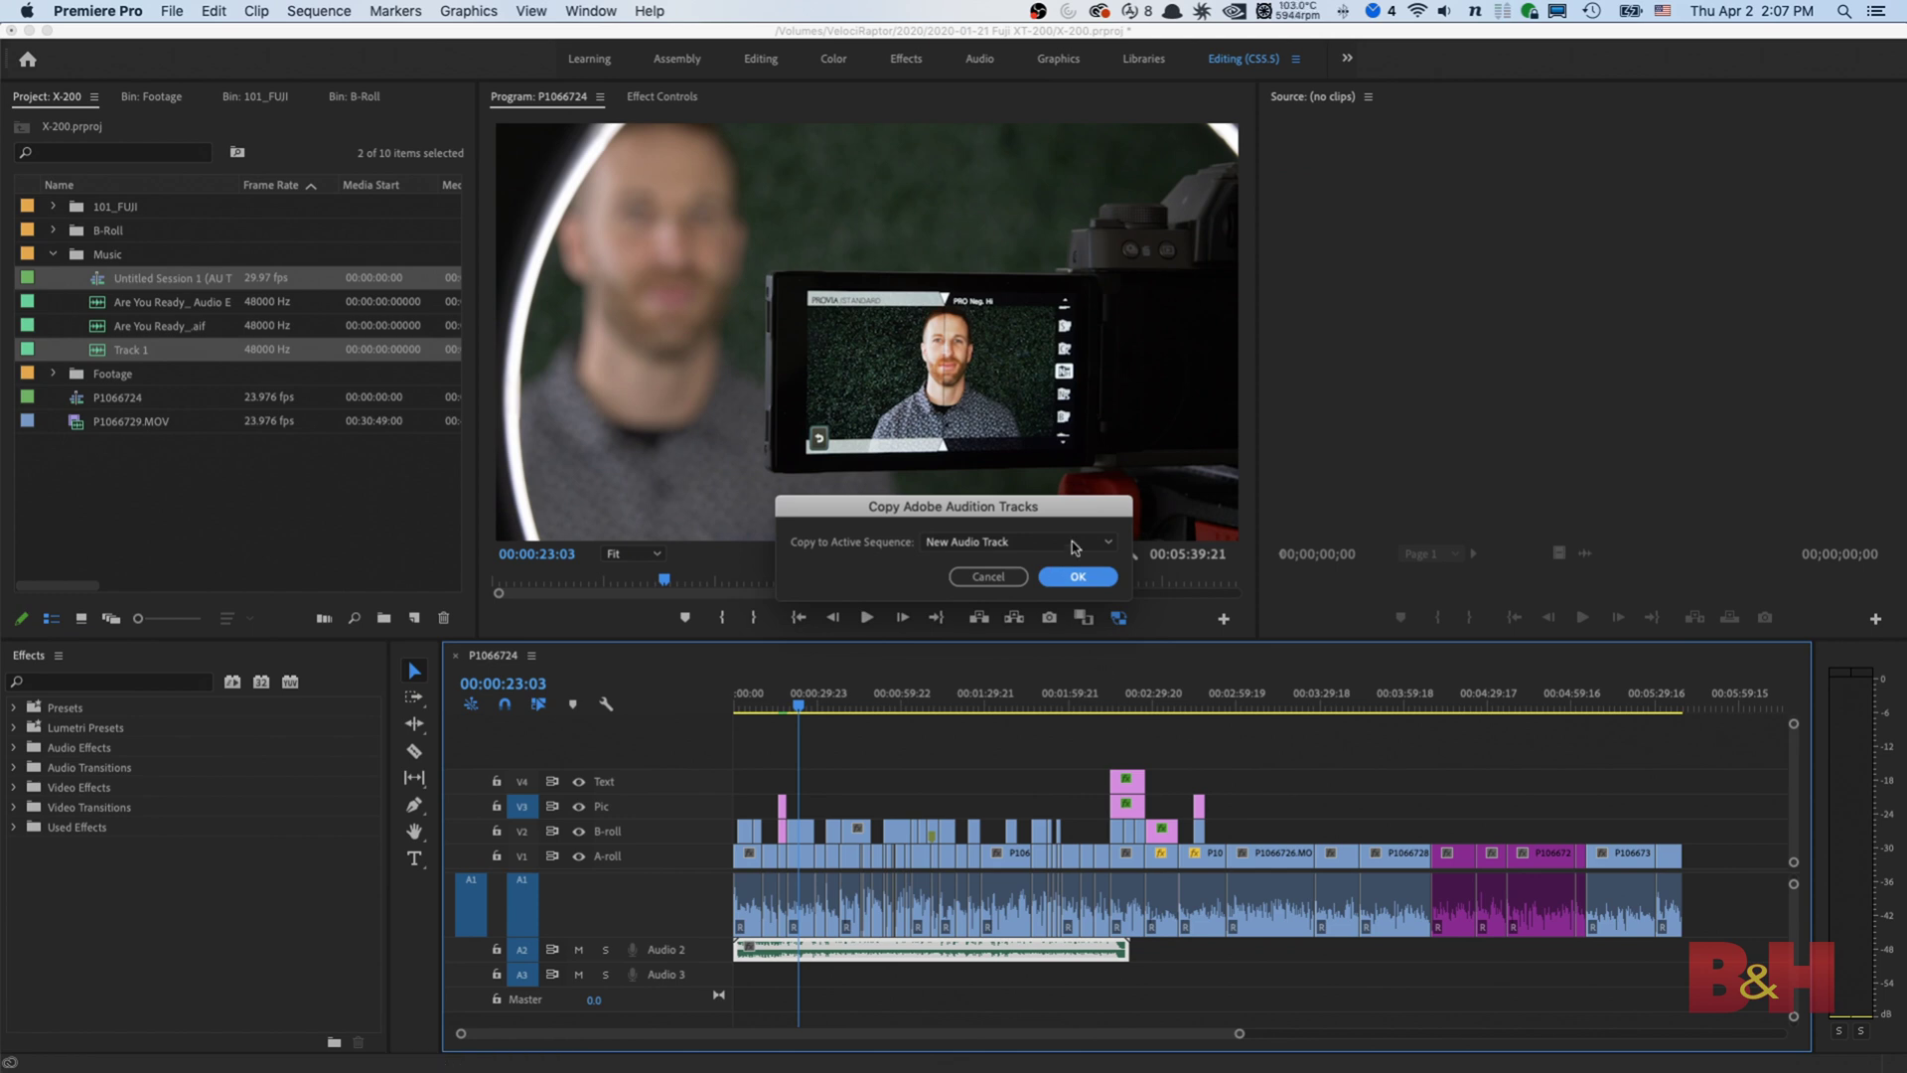
Copy the Audition music onto Audio 3 and delete the original Audio 2 music clip.
{"action": "left_click", "coordinate": [1013, 541]}
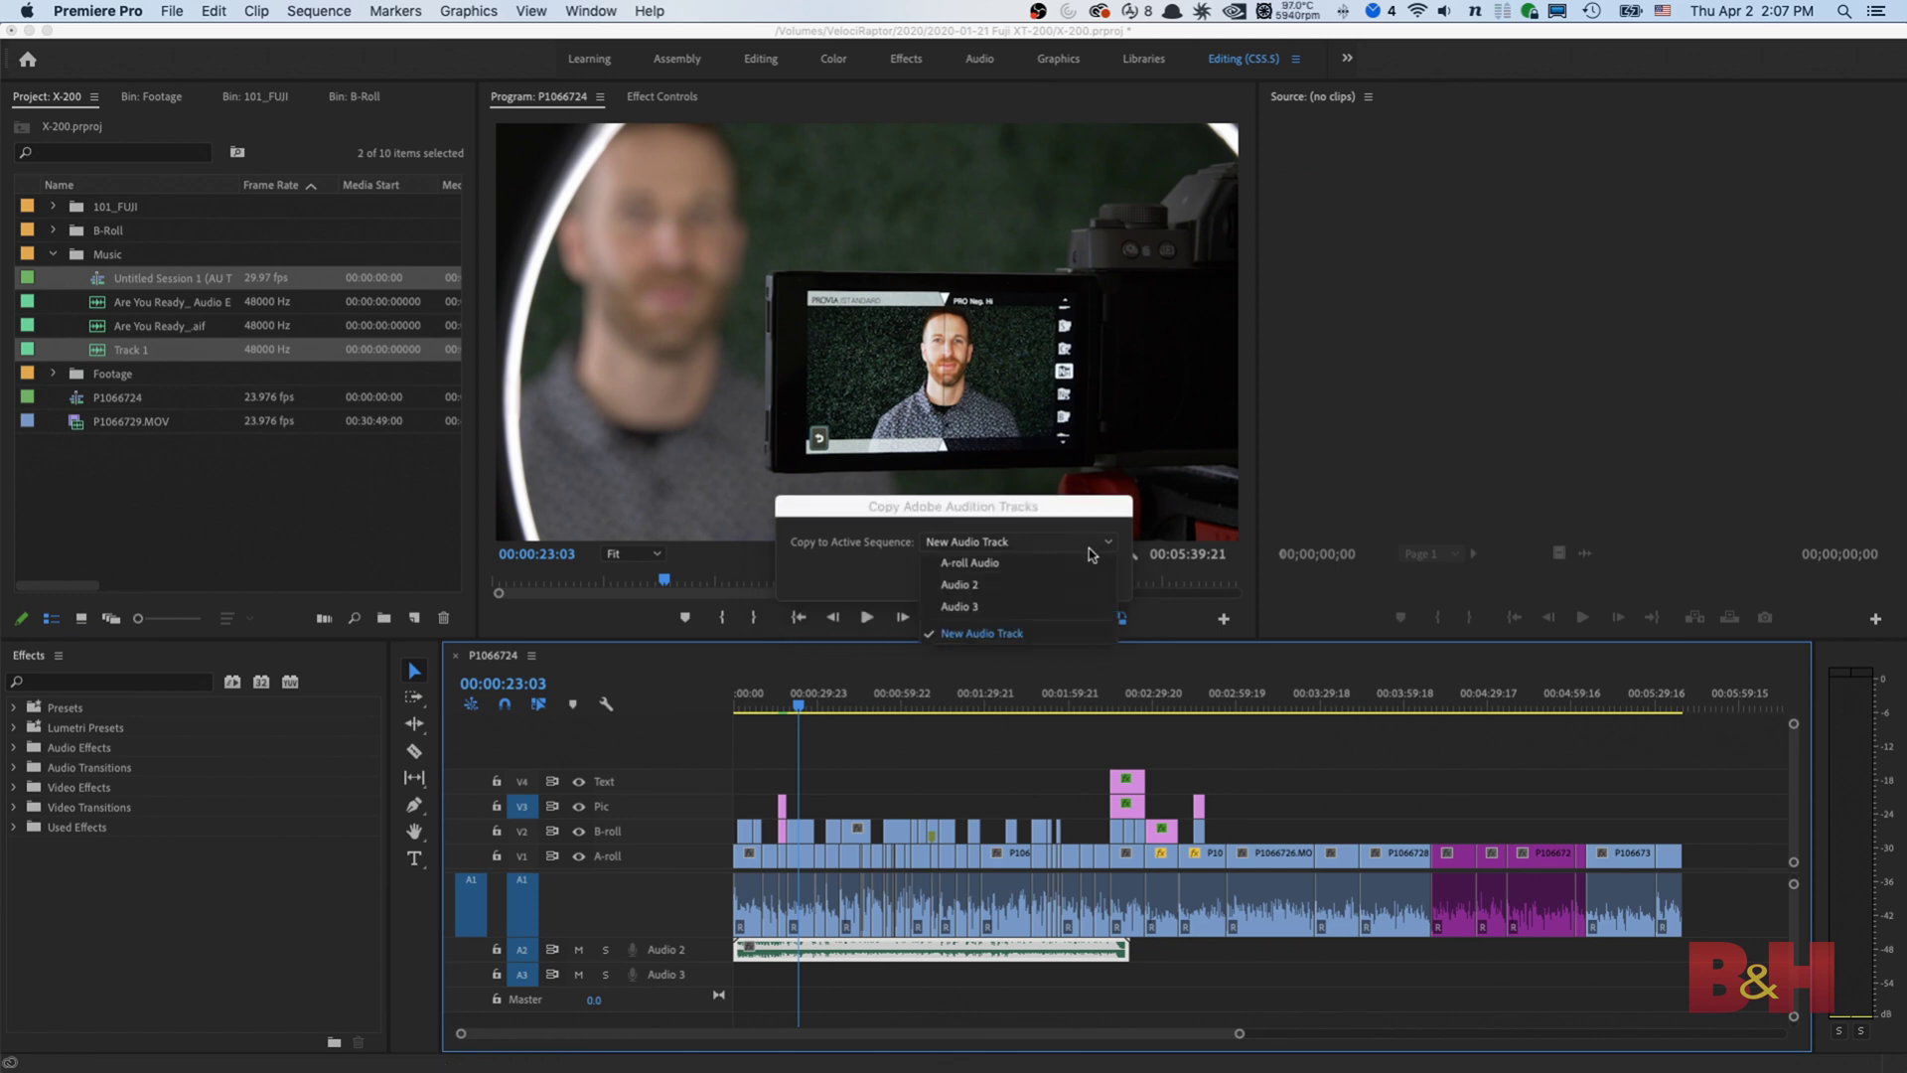
{"action": "left_click", "coordinate": [1000, 616]}
{"action": "key", "text": "Return"}
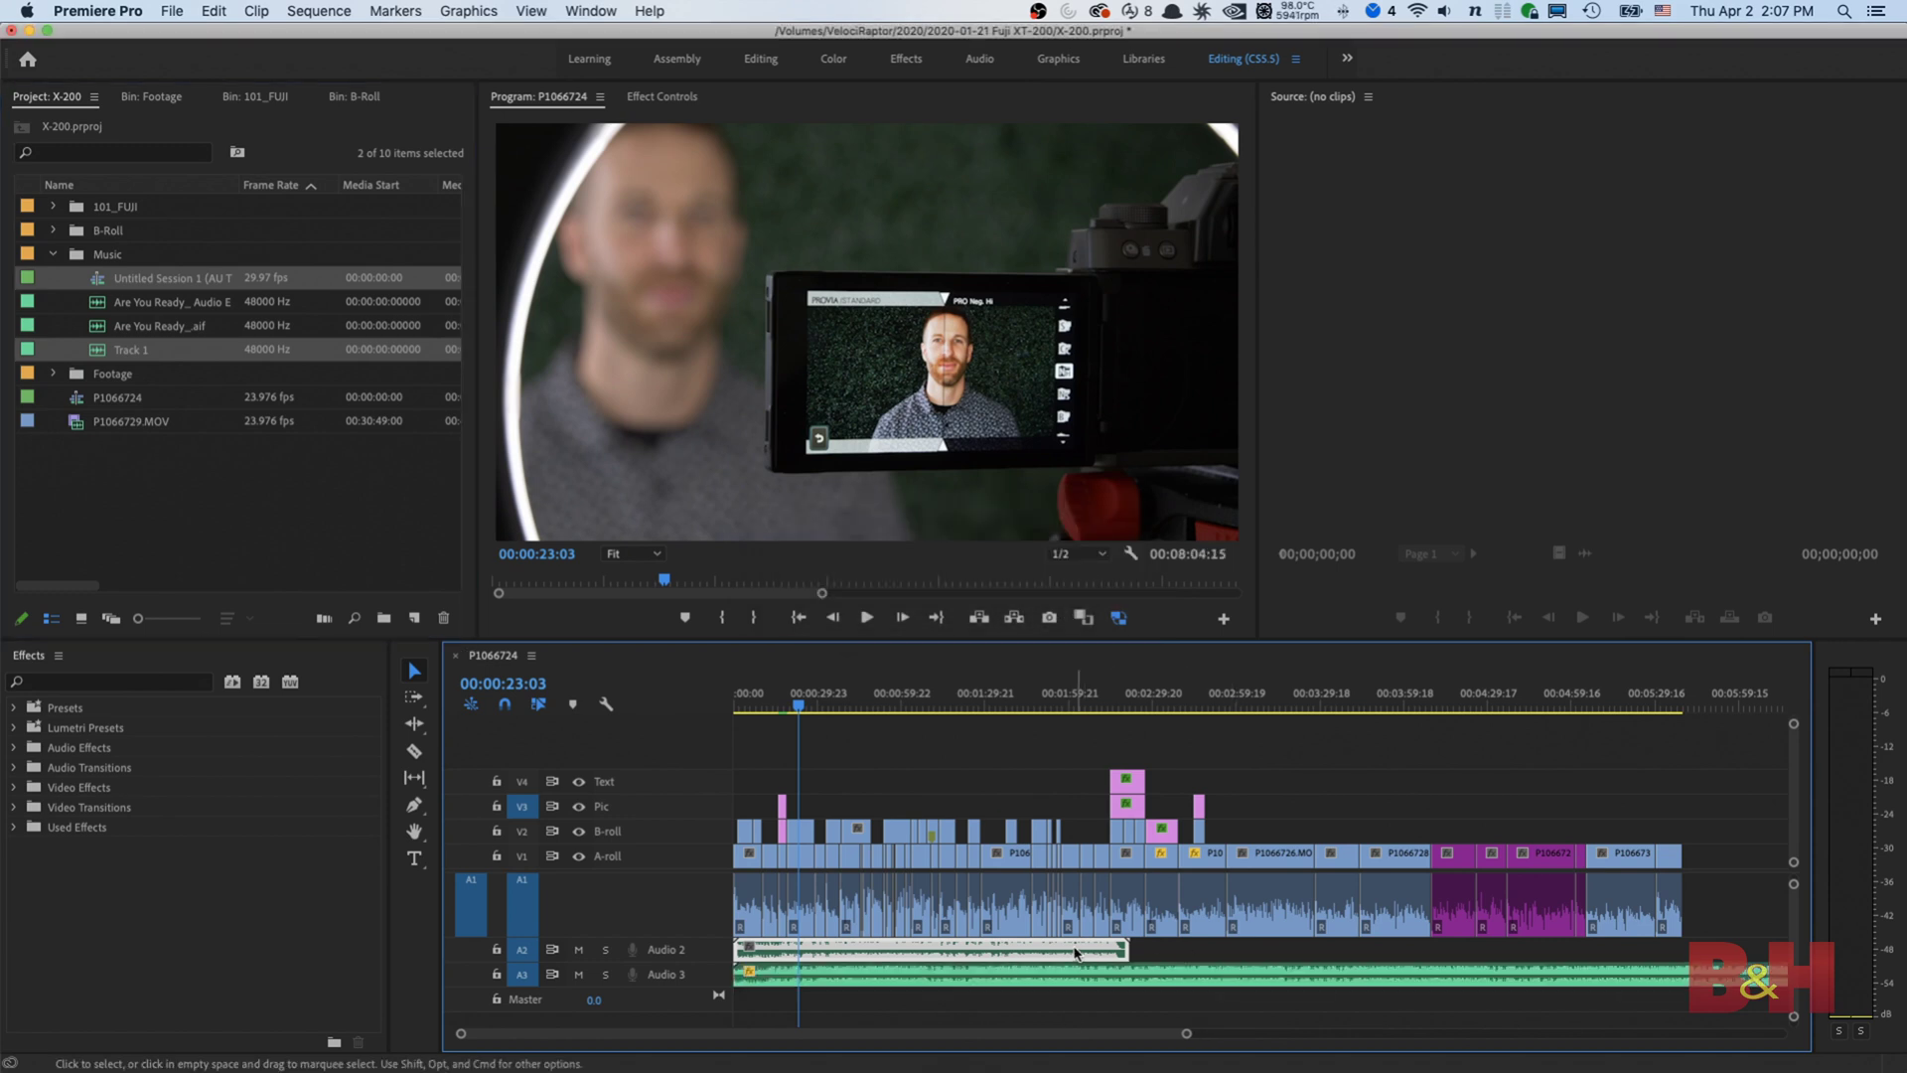
{"action": "key", "text": "Delete"}
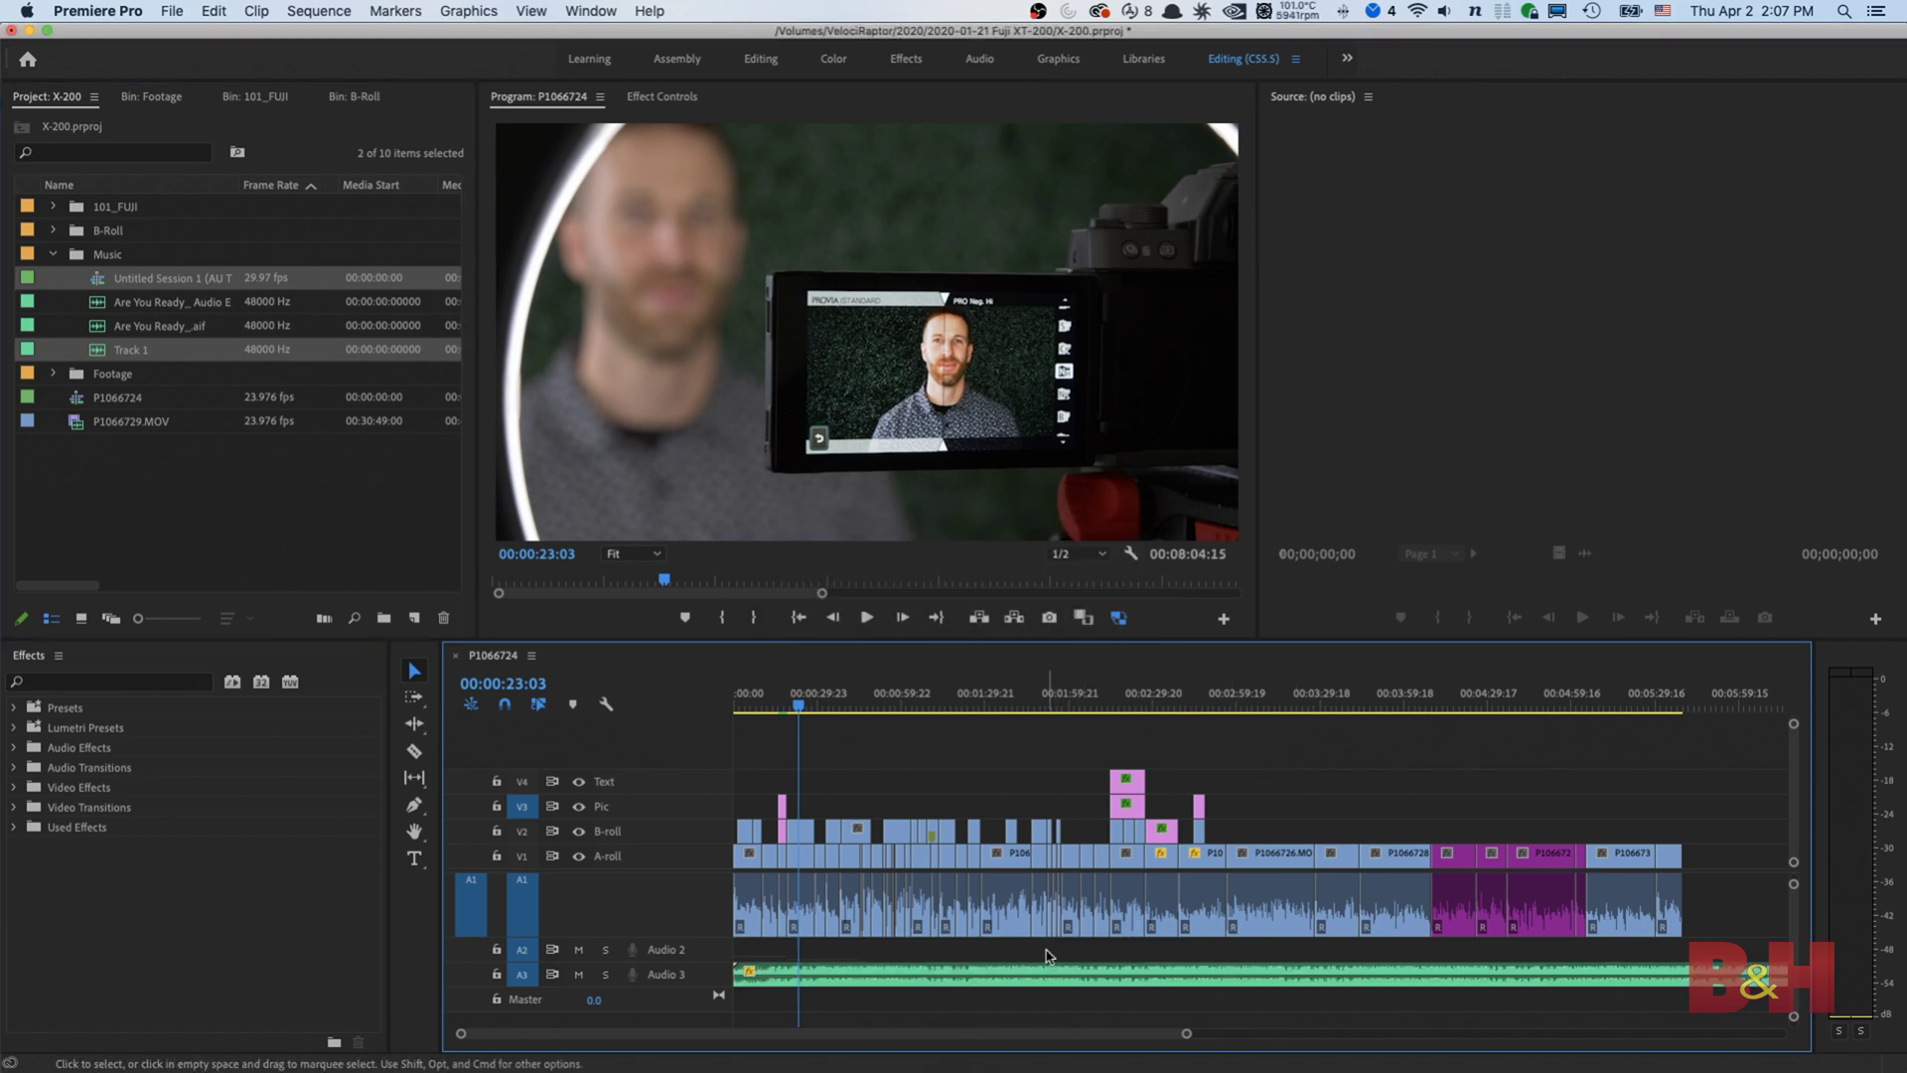
{"action": "key", "text": "minus"}
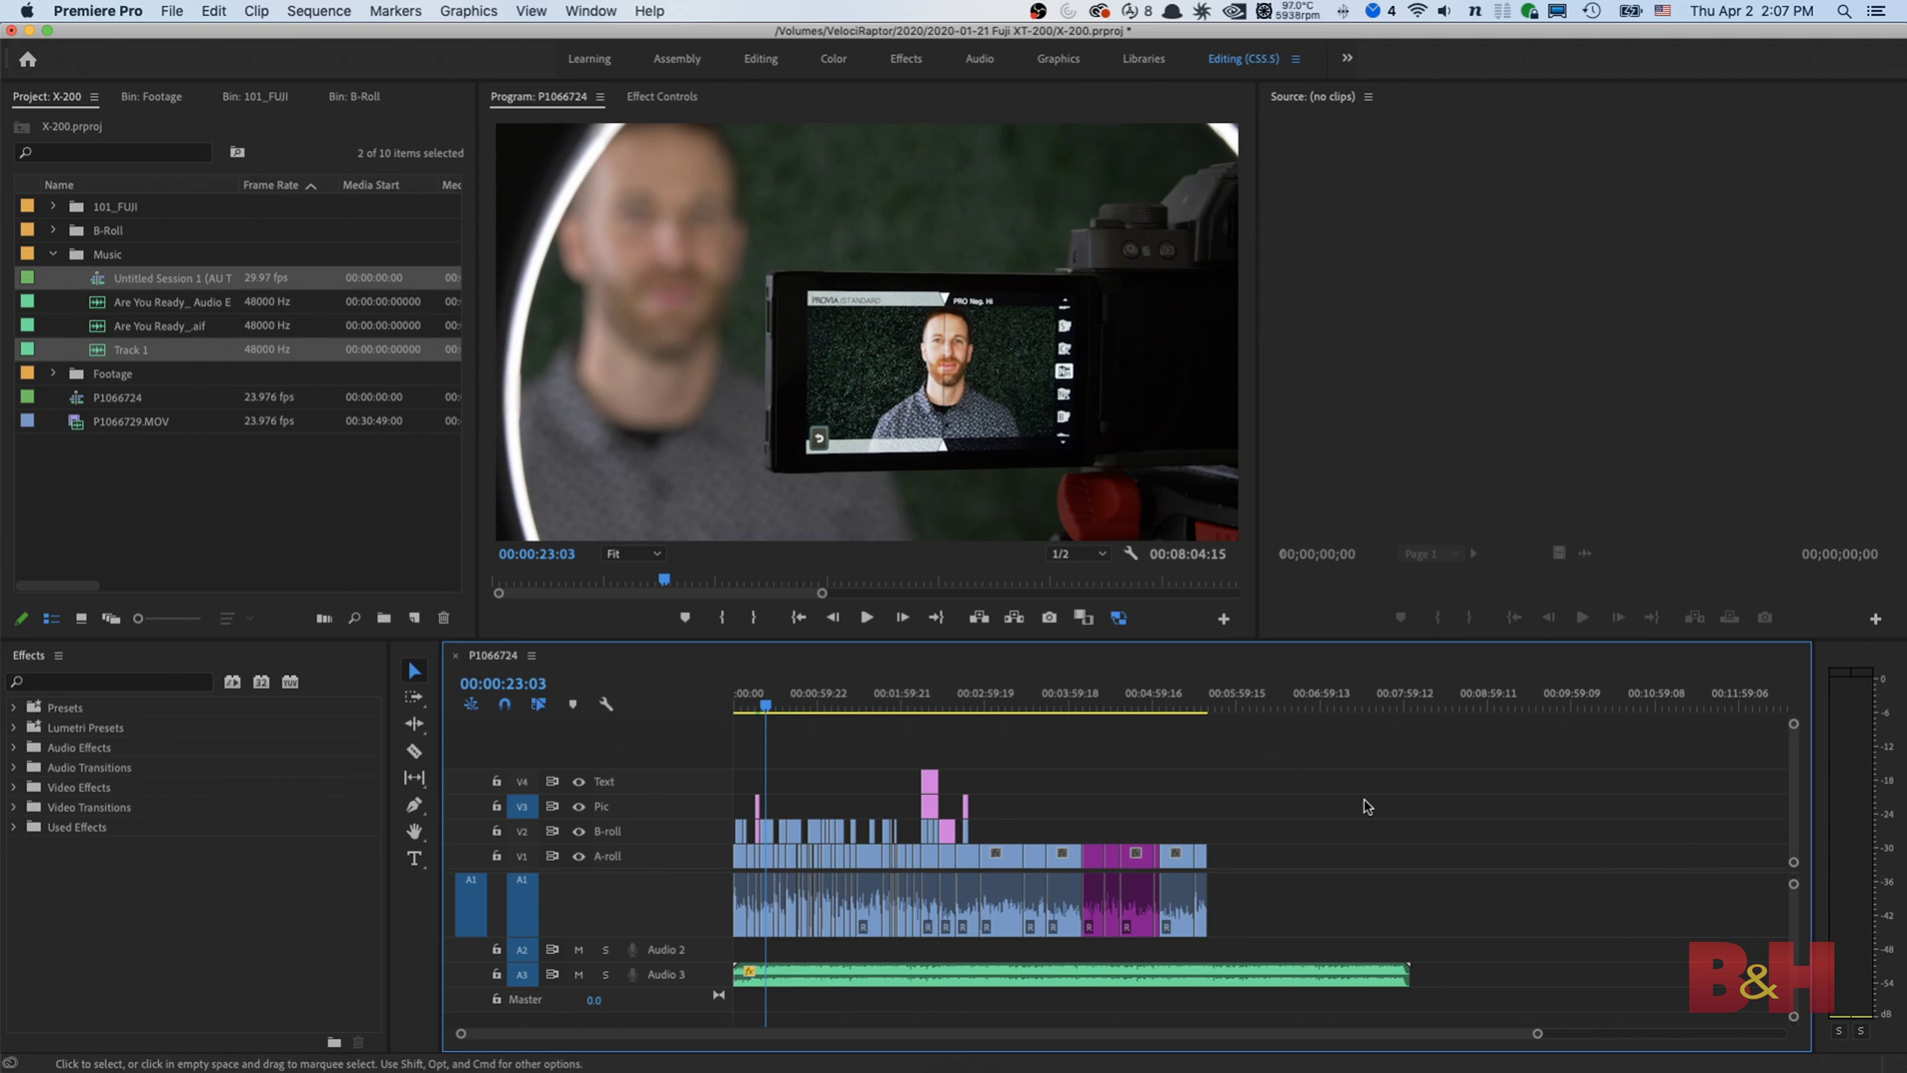